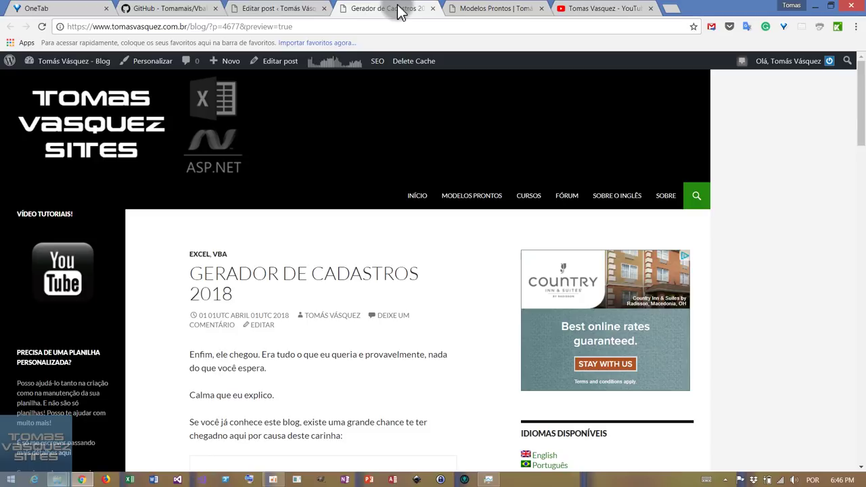
Step: Leave the blog home page and reopen a fresh preview of the 'Gerador de Cadastros 2018' draft
left_click(460, 131)
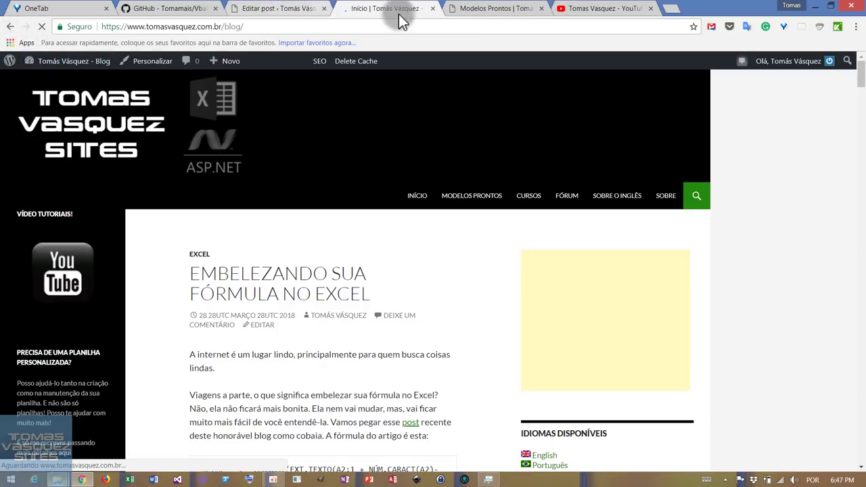
left_click(436, 8)
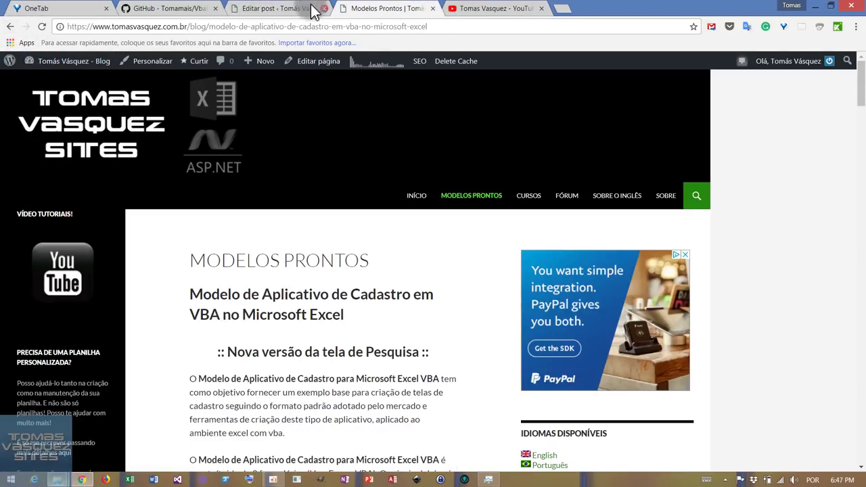
left_click(281, 8)
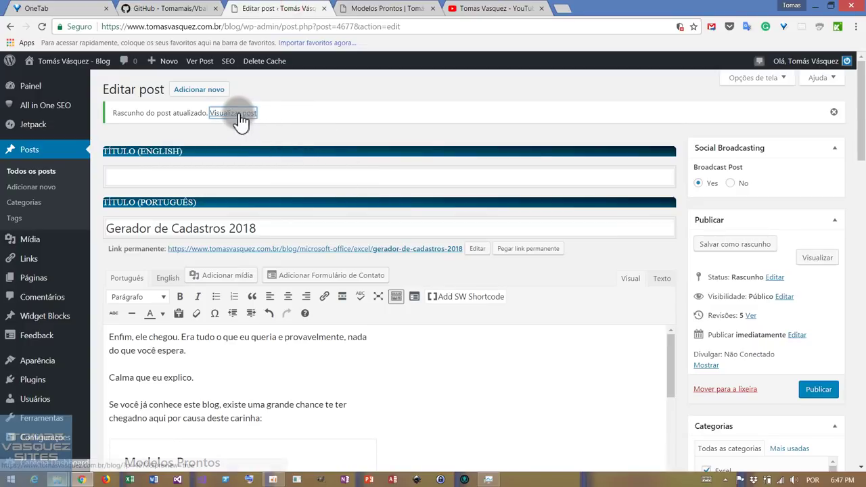
left_click(233, 113)
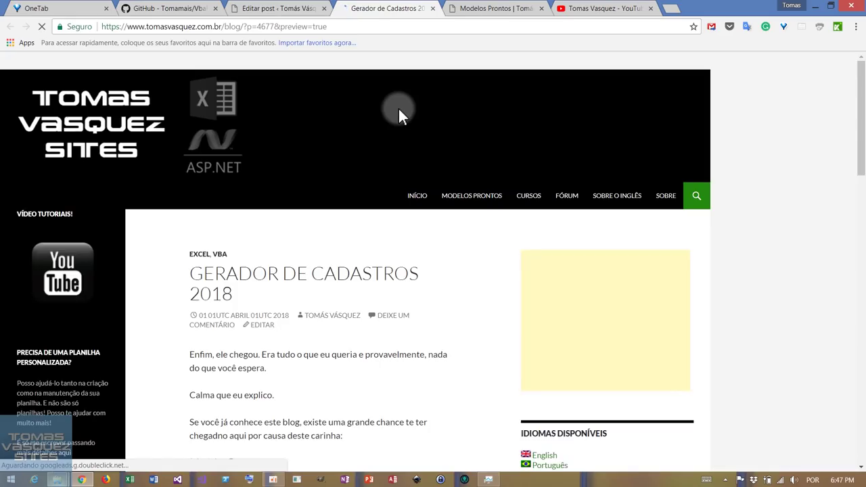
scroll(392, 315, "down", 3)
scroll(359, 342, "down", 5)
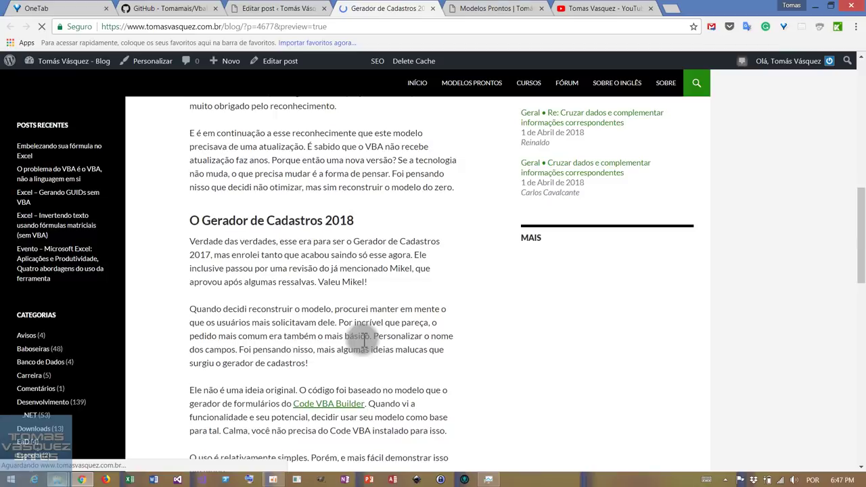
scroll(362, 340, "down", 2)
scroll(364, 337, "down", 2)
scroll(364, 337, "up", 10)
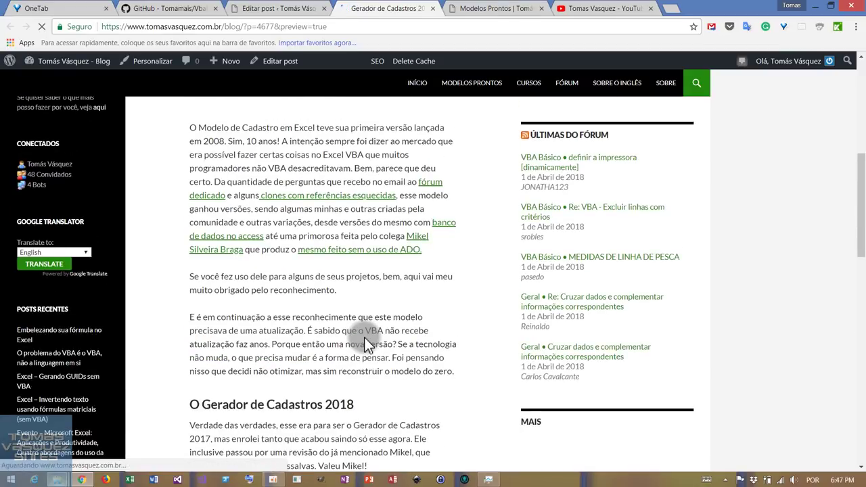
scroll(364, 337, "up", 10)
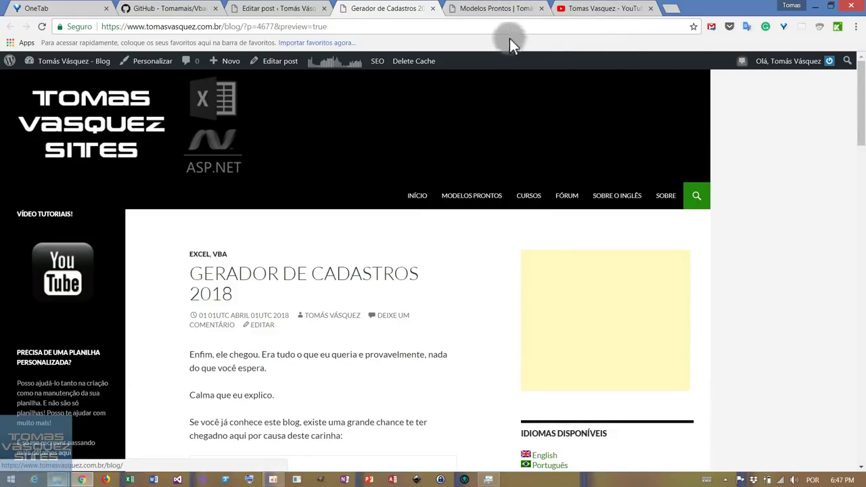
Step: Scroll the Modelos Prontos article to Figura 1 and enlarge the registration form screenshot
left_click(494, 10)
scroll(389, 313, "down", 3)
scroll(391, 313, "down", 5)
scroll(391, 313, "down", 5)
scroll(391, 314, "down", 5)
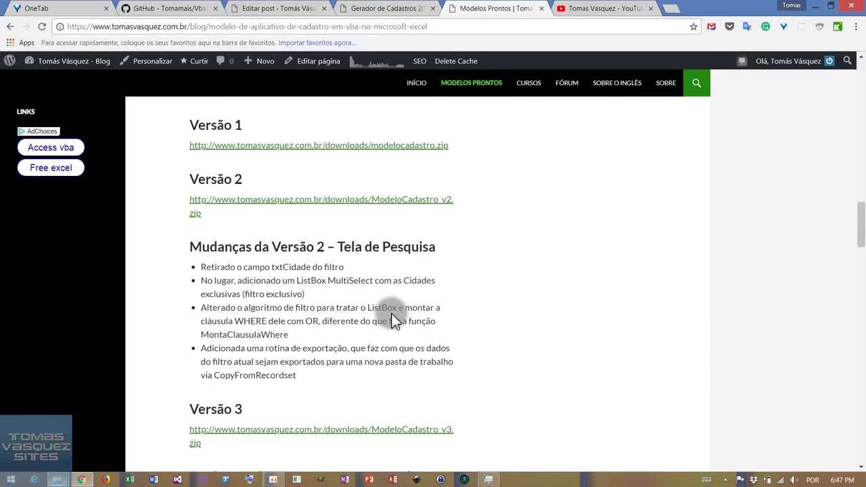
scroll(391, 313, "up", 10)
scroll(391, 313, "up", 10)
scroll(391, 313, "up", 3)
scroll(434, 319, "down", 3)
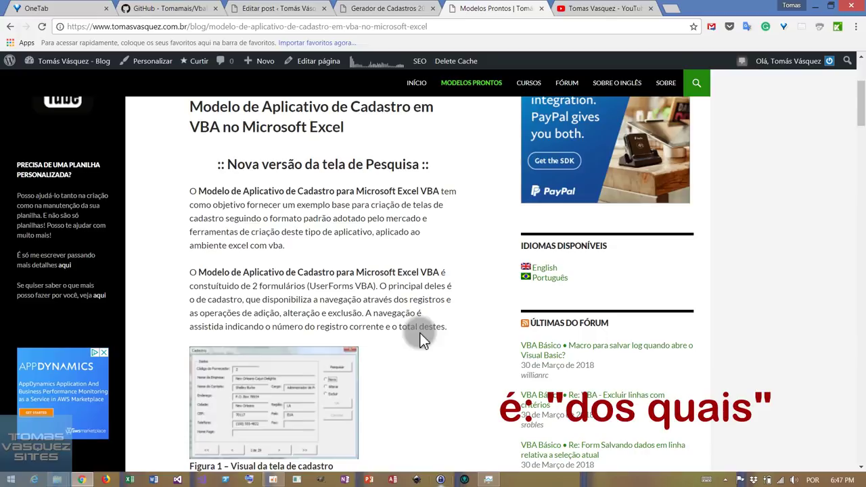
scroll(419, 337, "down", 3)
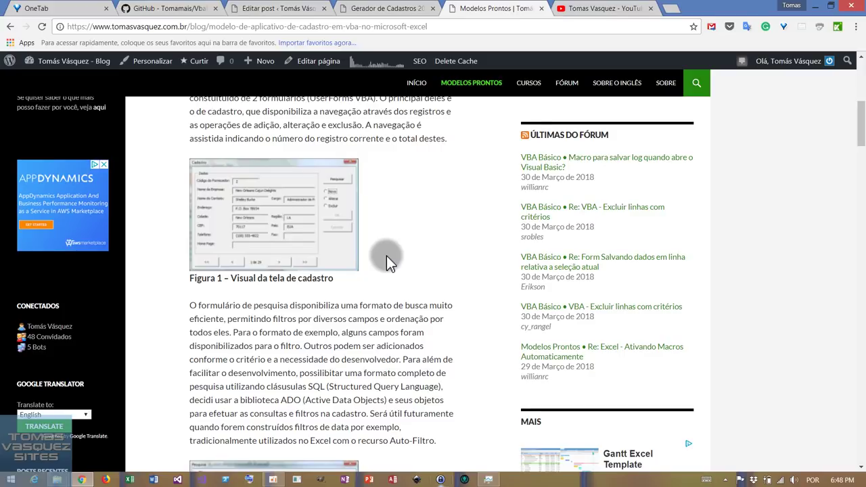
left_click(305, 245)
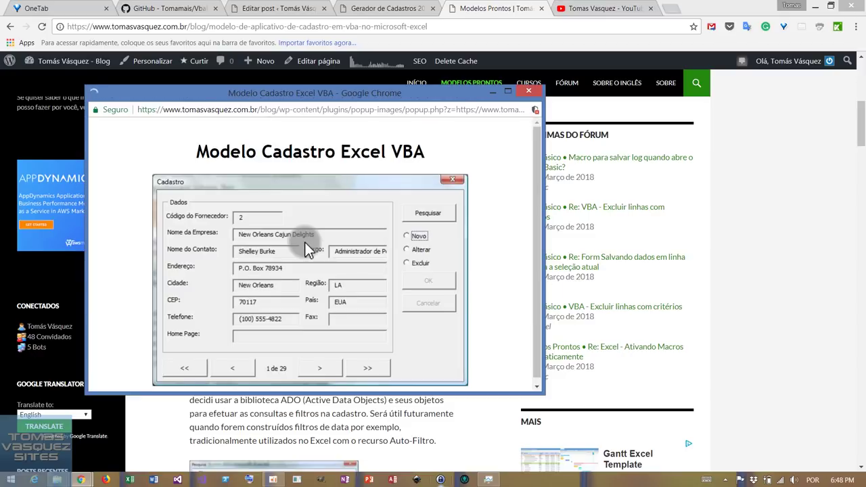
scroll(484, 348, "down", 1)
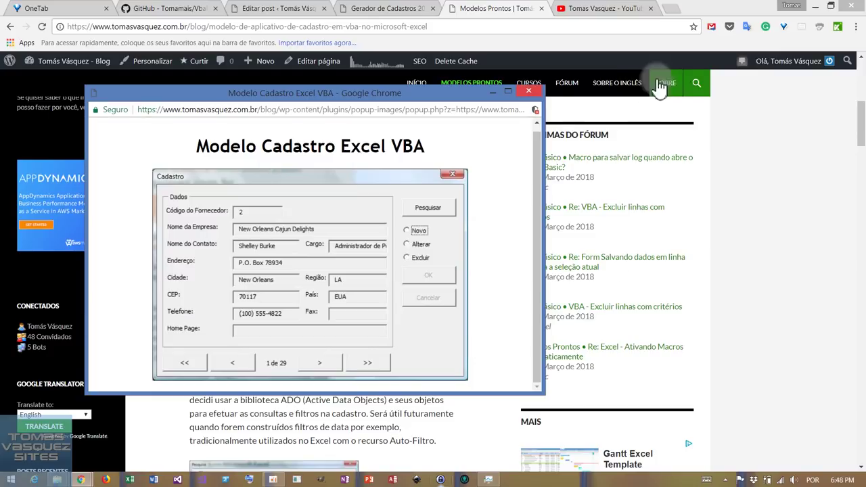
left_click(529, 90)
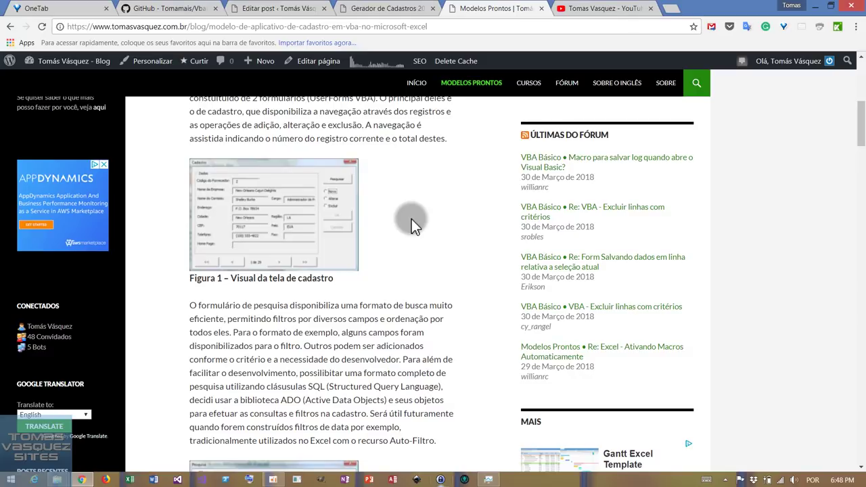
scroll(415, 235, "down", 3)
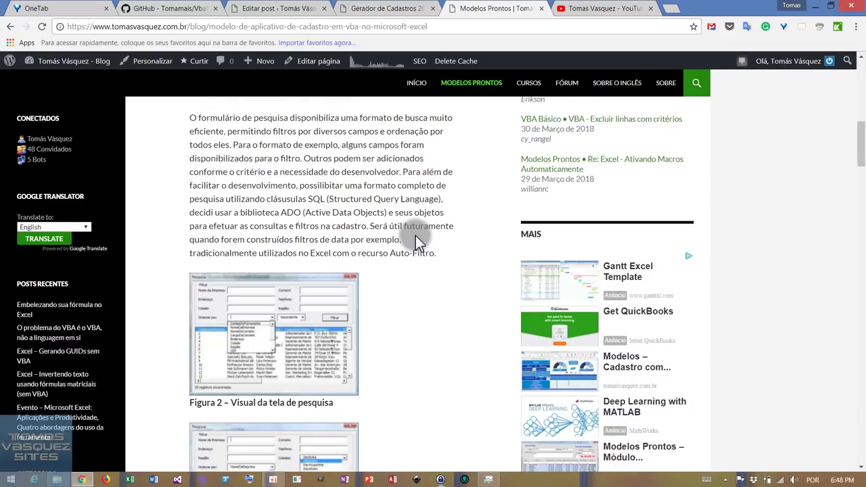
scroll(415, 235, "up", 5)
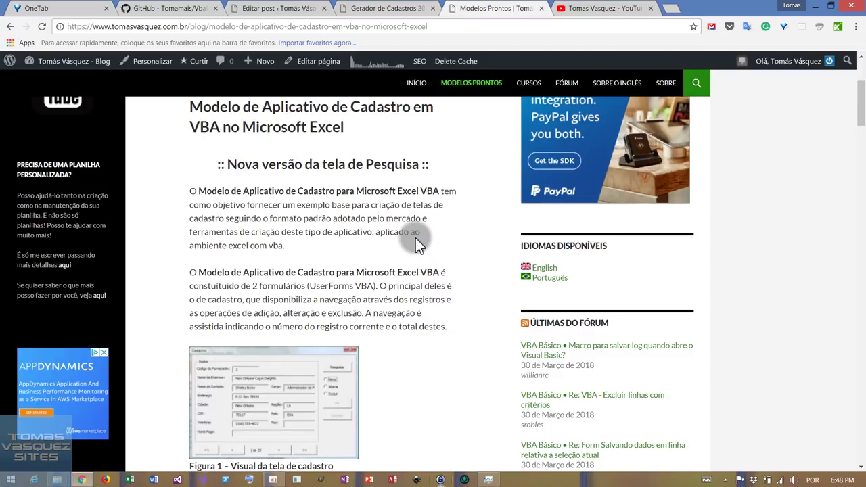
scroll(415, 238, "down", 3)
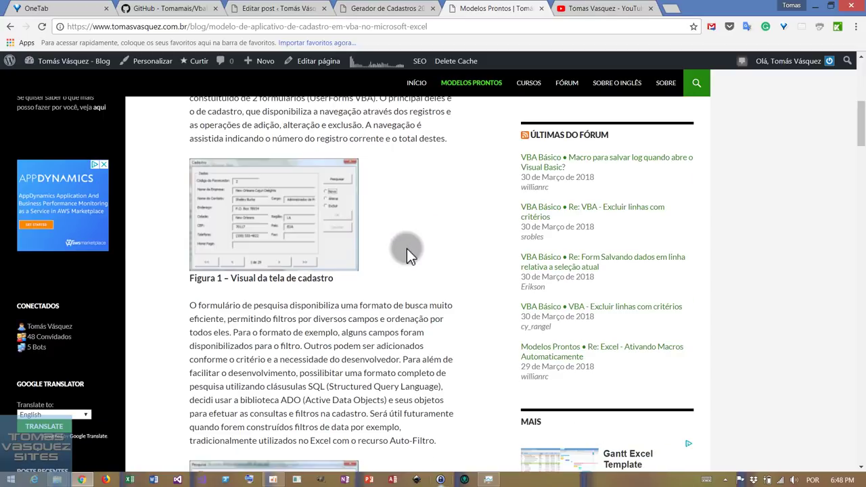
scroll(406, 248, "down", 1)
scroll(406, 250, "down", 2)
scroll(413, 258, "down", 3)
scroll(411, 262, "down", 3)
scroll(412, 263, "down", 3)
scroll(346, 216, "down", 3)
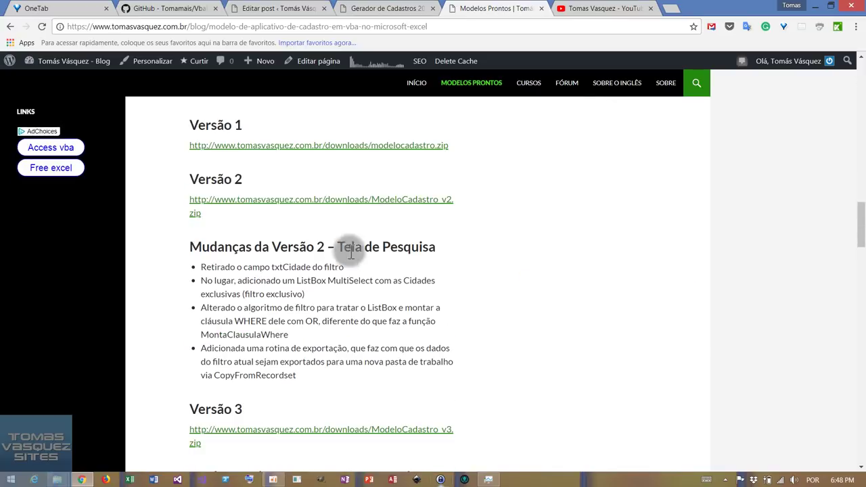
scroll(334, 265, "down", 8)
scroll(332, 262, "down", 5)
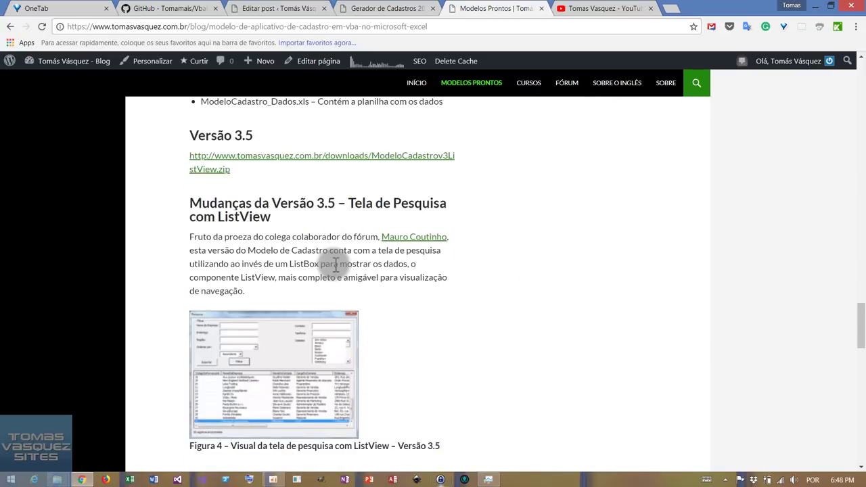
scroll(325, 264, "up", 10)
scroll(325, 264, "up", 6)
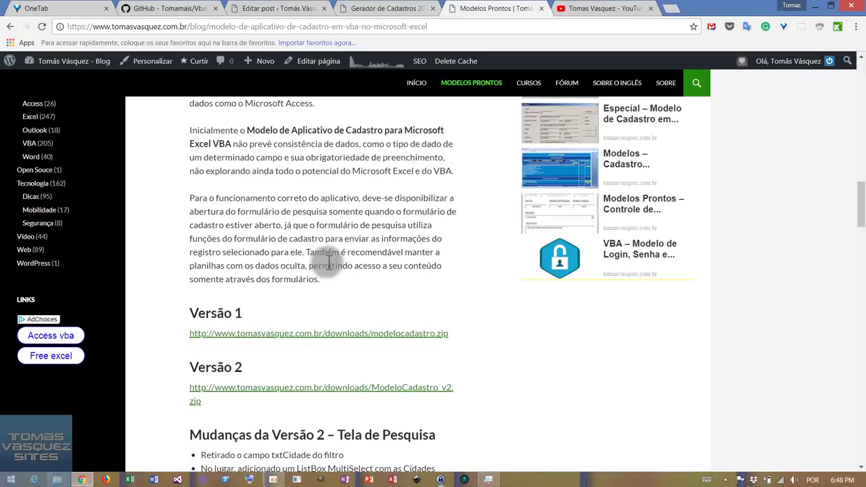
scroll(325, 263, "down", 3)
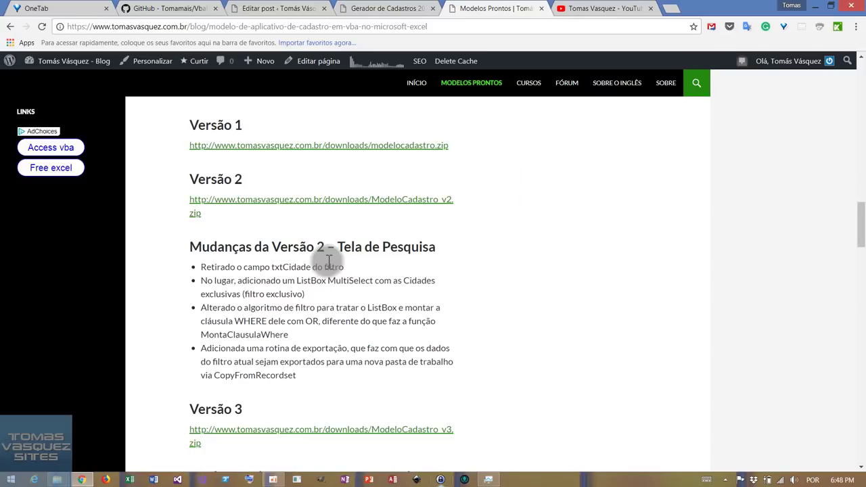
left_click(337, 246)
left_click_drag(367, 251, 387, 293)
left_click(417, 305)
scroll(424, 313, "down", 3)
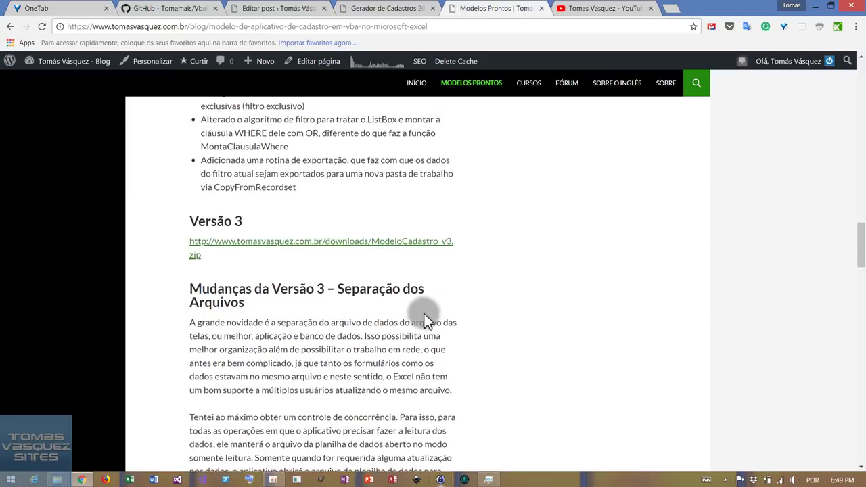
scroll(424, 315, "down", 6)
scroll(424, 315, "down", 3)
scroll(423, 314, "down", 3)
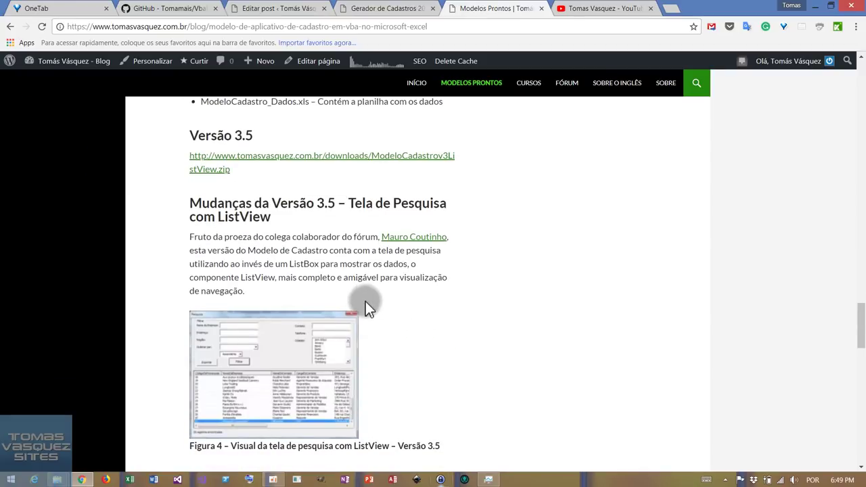
left_click(278, 370)
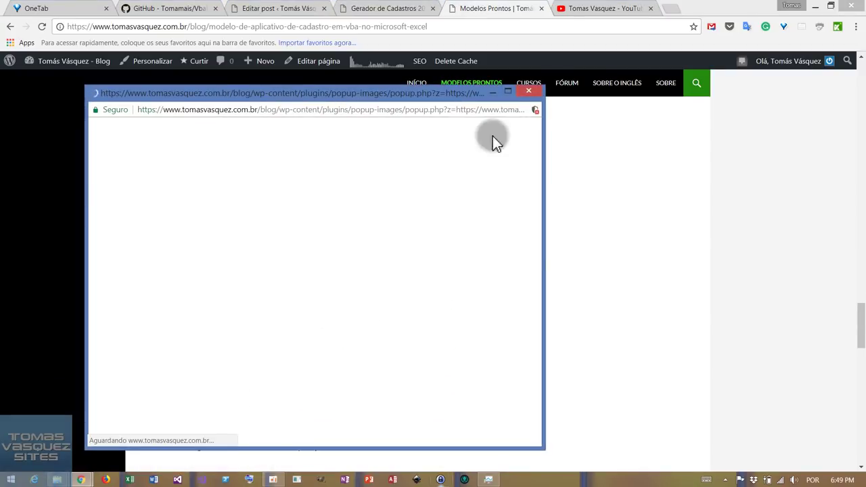
left_click(532, 90)
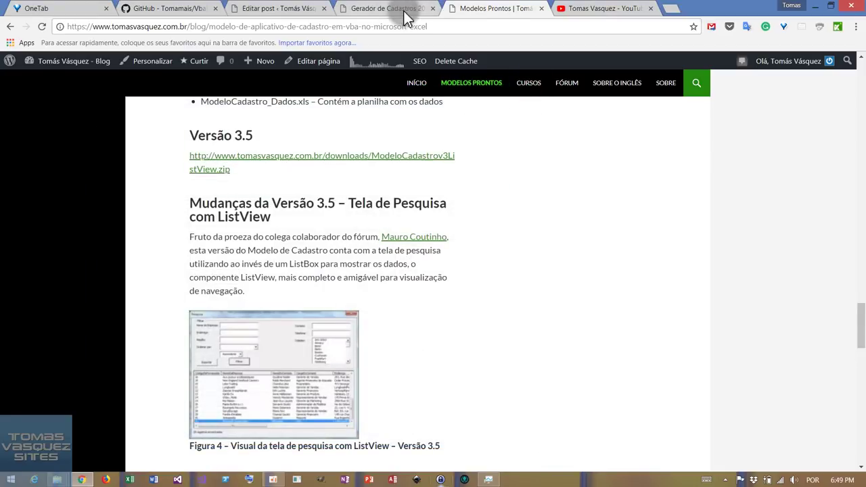
Step: Compare the Gerador de Cadastros preview with the Modelos Prontos page
left_click(403, 12)
scroll(342, 204, "down", 7)
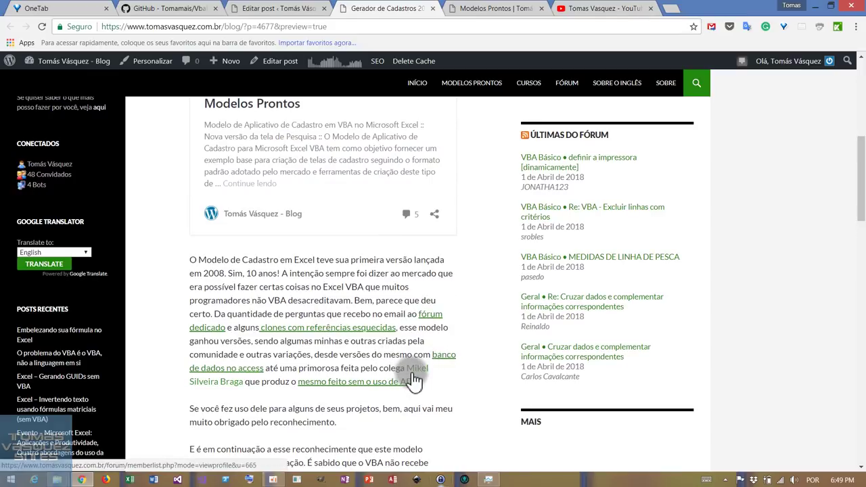
scroll(463, 383, "down", 3)
scroll(463, 381, "up", 1)
scroll(463, 381, "up", 1)
scroll(443, 339, "up", 6)
scroll(443, 339, "down", 2)
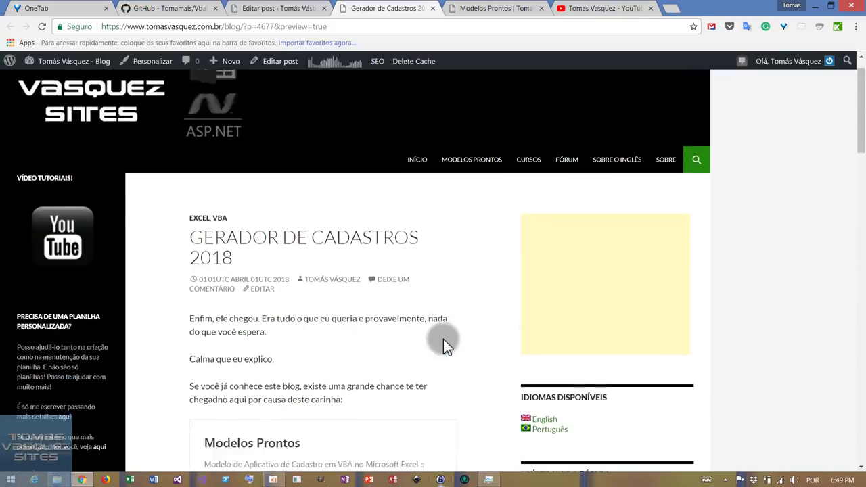
scroll(443, 339, "down", 4)
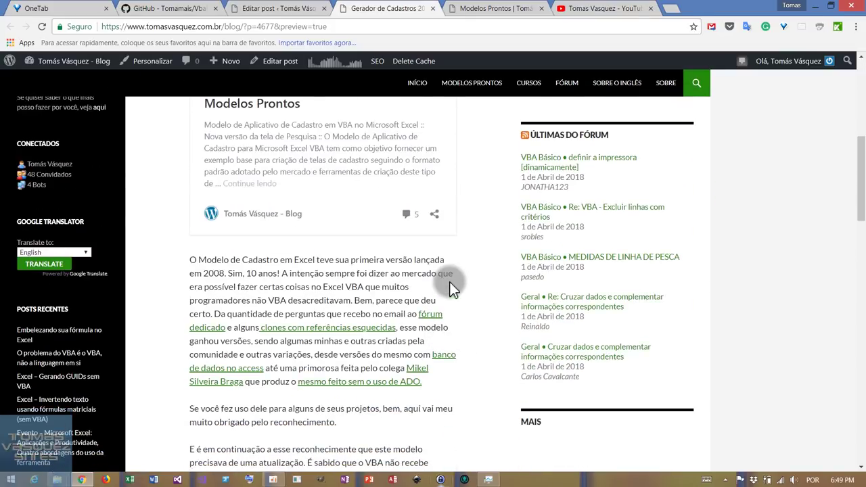
left_click(499, 8)
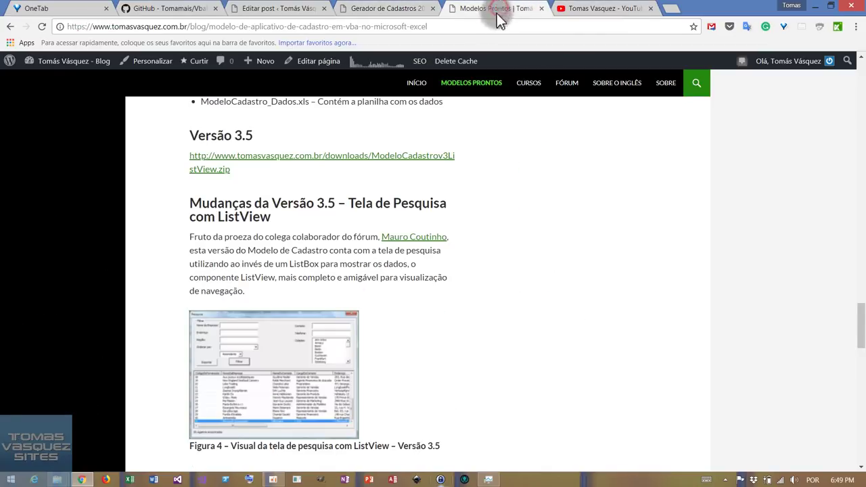
scroll(318, 196, "down", 3)
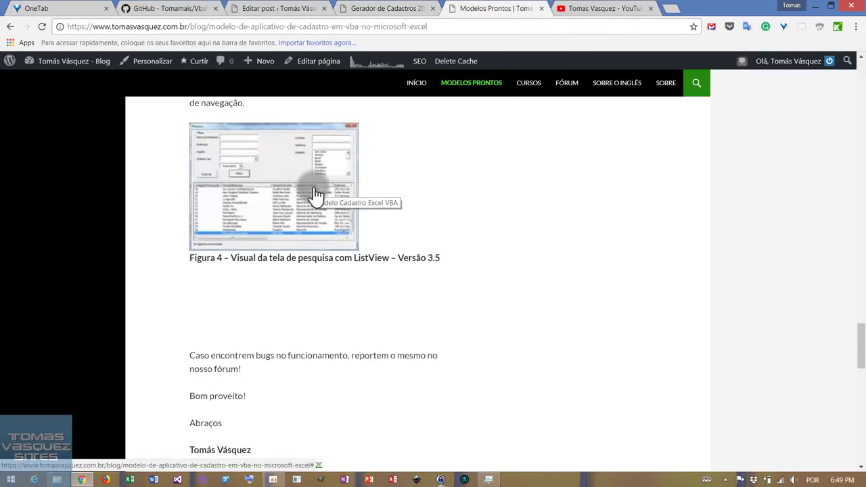
Step: Open the post's 'fórum dedicado' link in a new tab and view the forum board
left_click(400, 10)
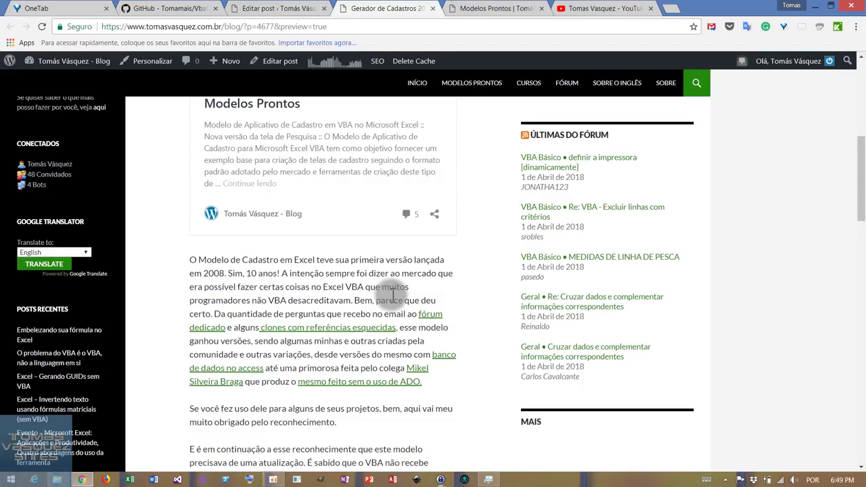
scroll(416, 296, "up", 3)
scroll(416, 296, "down", 6)
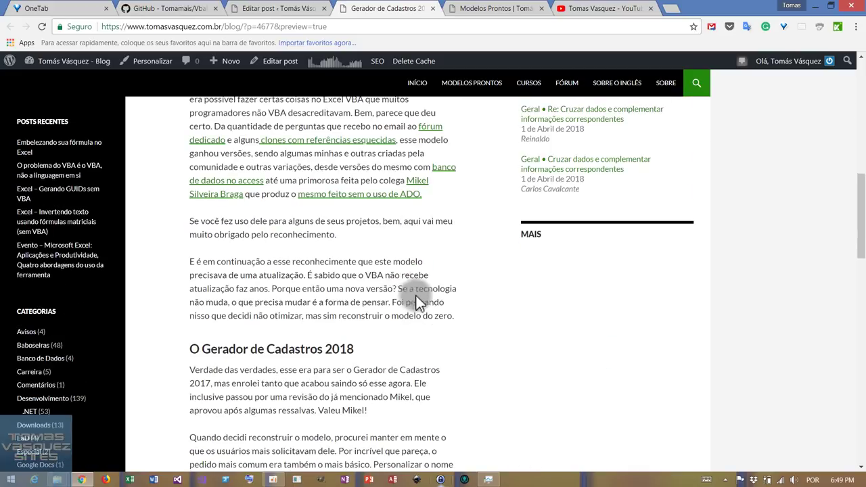
middle_click(436, 135)
left_click(474, 12)
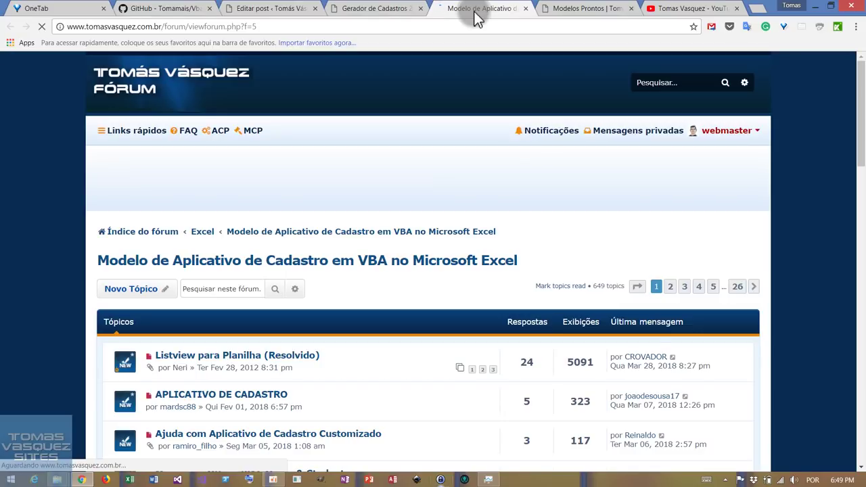
scroll(613, 251, "down", 3)
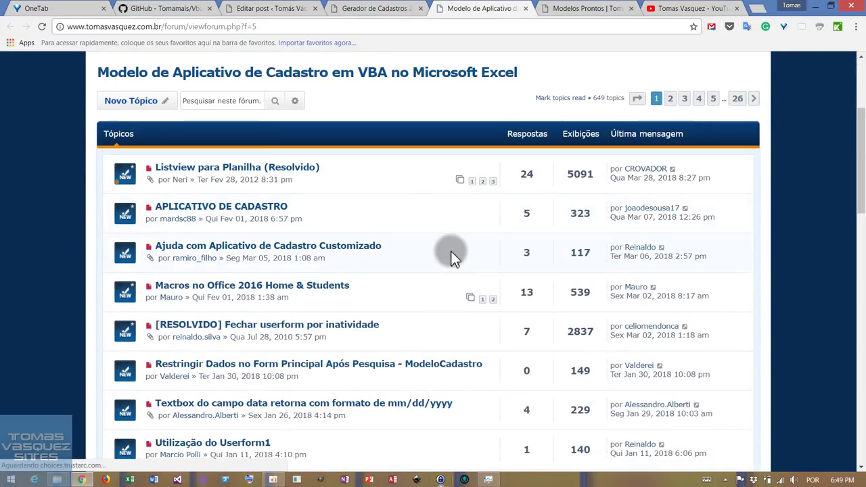
scroll(463, 246, "down", 8)
scroll(464, 248, "down", 5)
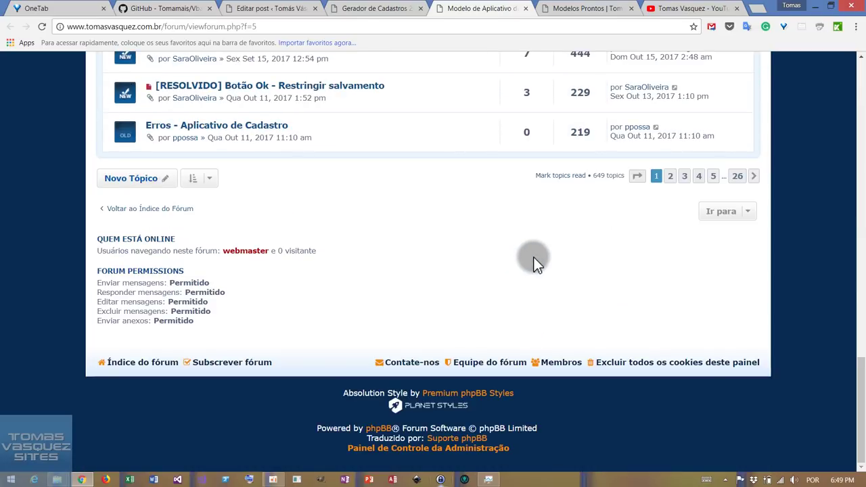
scroll(533, 261, "up", 3)
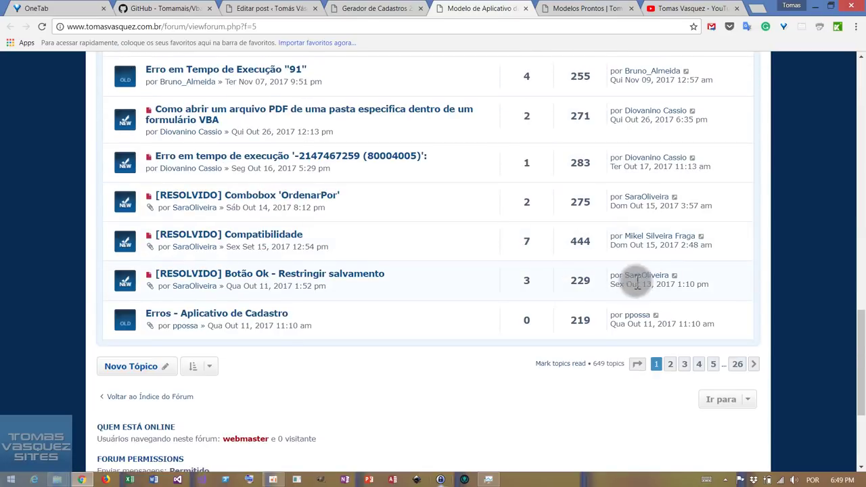
scroll(471, 246, "up", 3)
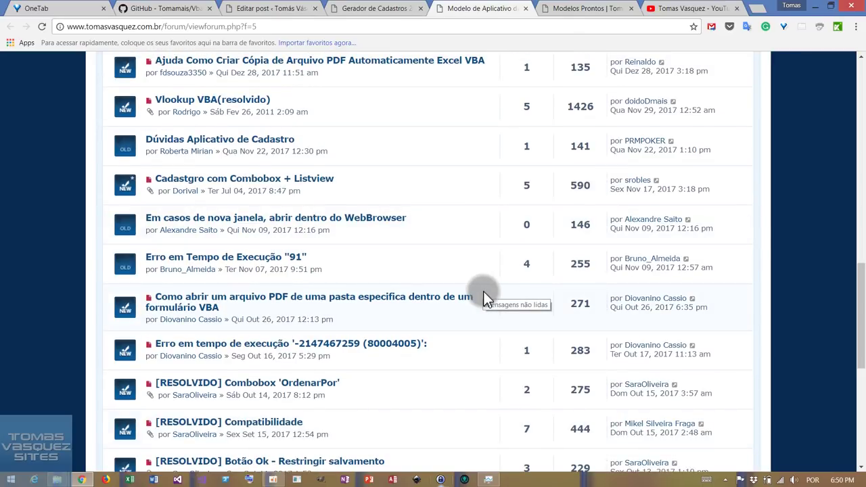
scroll(483, 291, "up", 12)
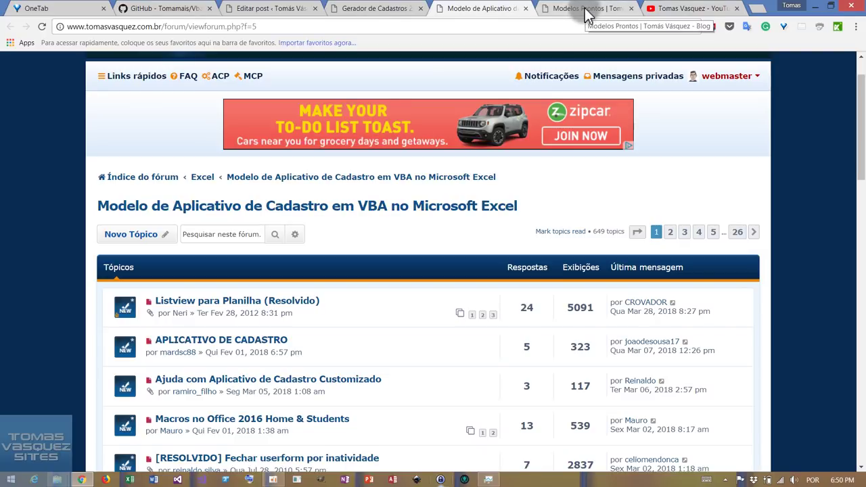
Step: Scroll the Modelos Prontos post and highlight the Versão 3.5 ListView heading
left_click(587, 15)
scroll(559, 236, "up", 5)
scroll(494, 251, "down", 1)
scroll(415, 379, "down", 2)
scroll(421, 374, "down", 3)
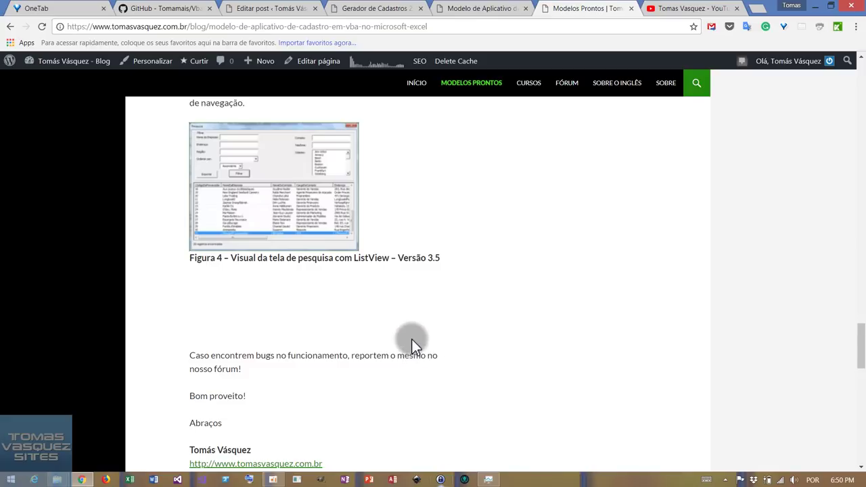
scroll(412, 339, "up", 3)
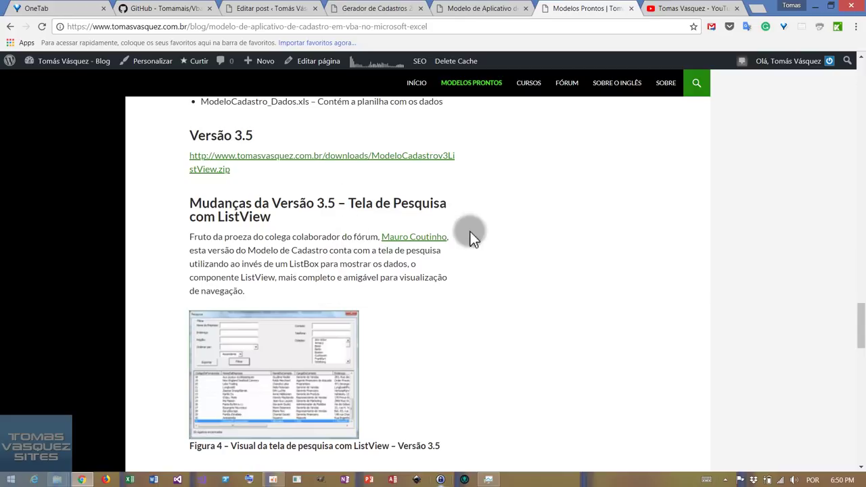
left_click_drag(217, 203, 328, 216)
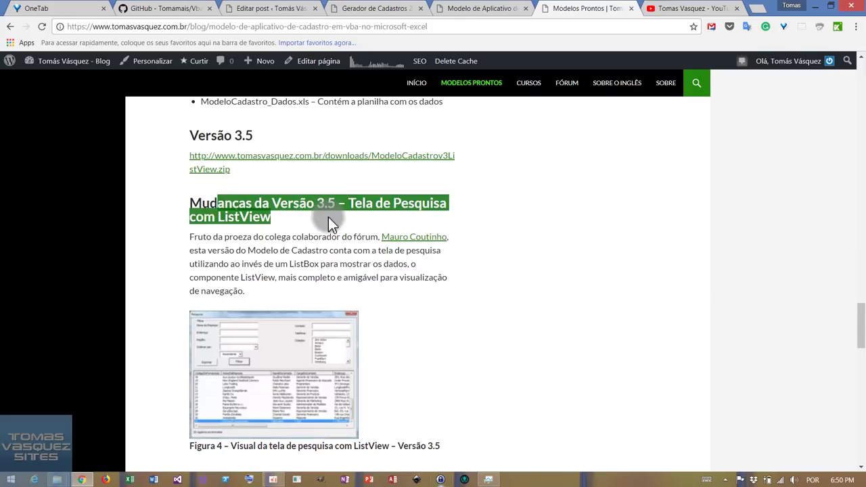
left_click(345, 259)
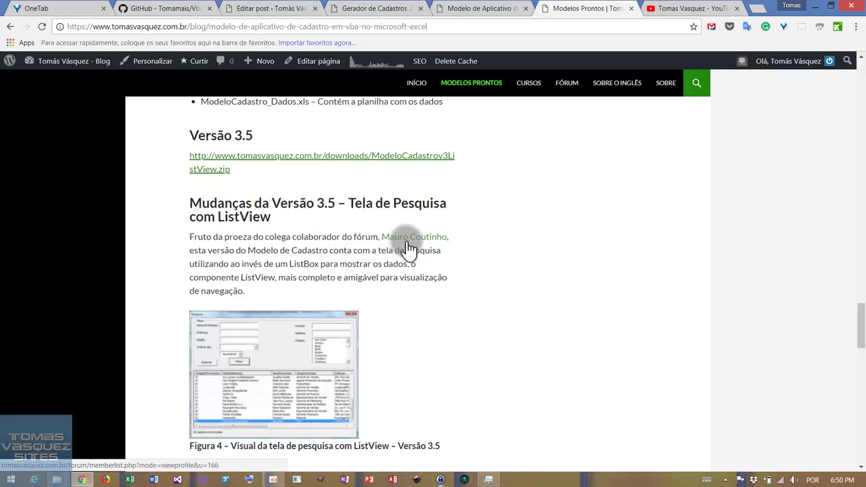
Step: Return to the Gerador de Cadastros 2018 preview at the model's history paragraph
scroll(454, 223, "up", 5)
scroll(455, 223, "up", 5)
scroll(455, 226, "up", 5)
scroll(455, 226, "up", 4)
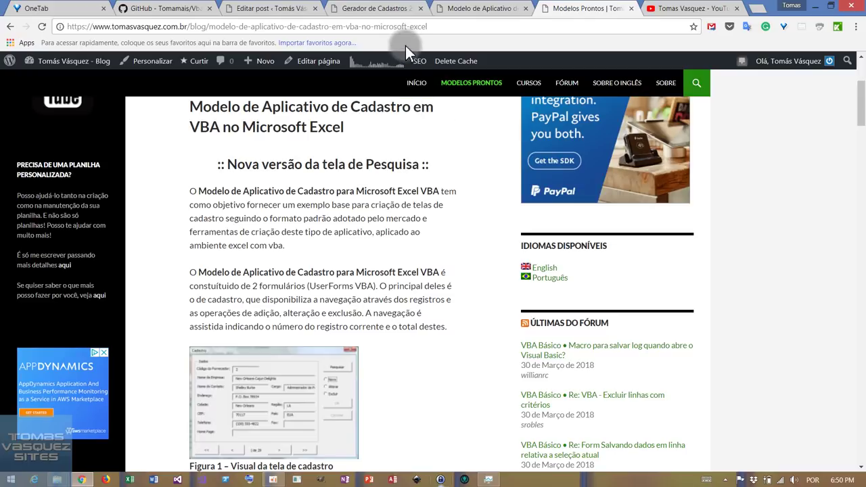
left_click(378, 8)
scroll(416, 290, "up", 3)
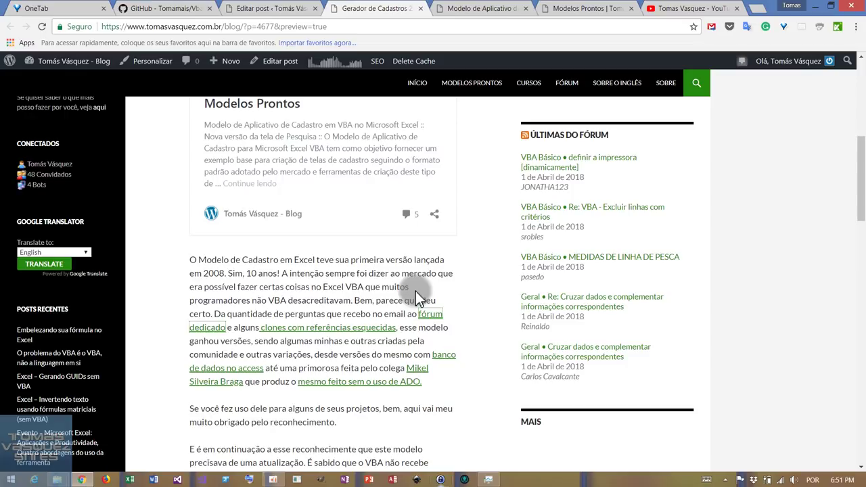
key("Home")
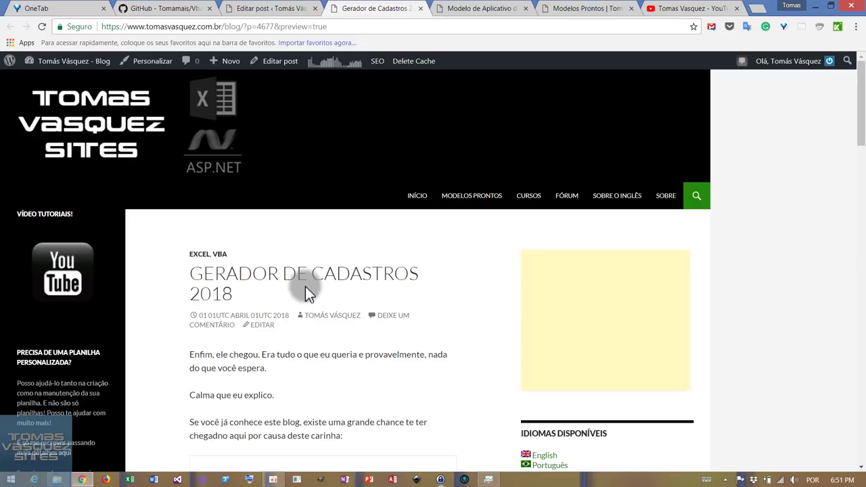
left_click(671, 11)
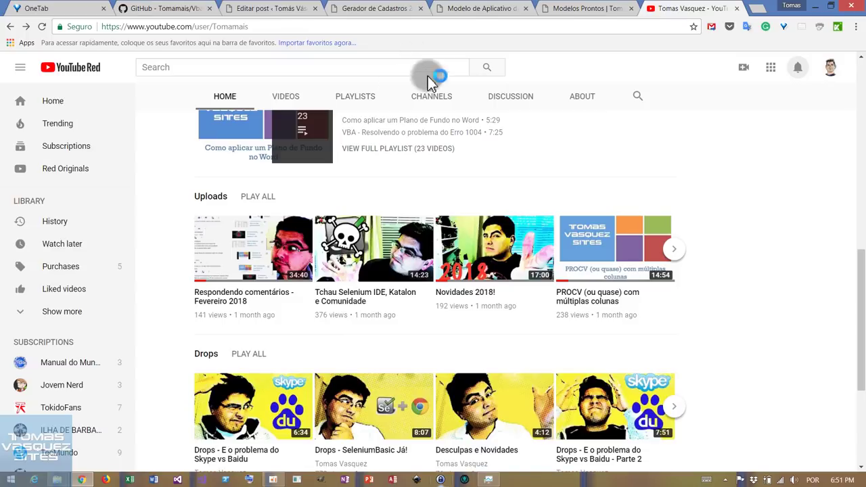
left_click(383, 17)
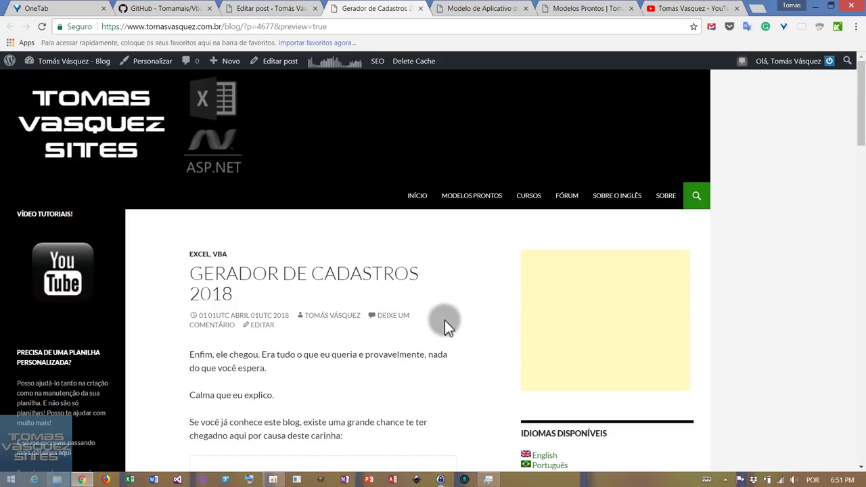
Step: Leave the draft preview for the VbaFormBuilder GitHub repository
scroll(437, 313, "down", 3)
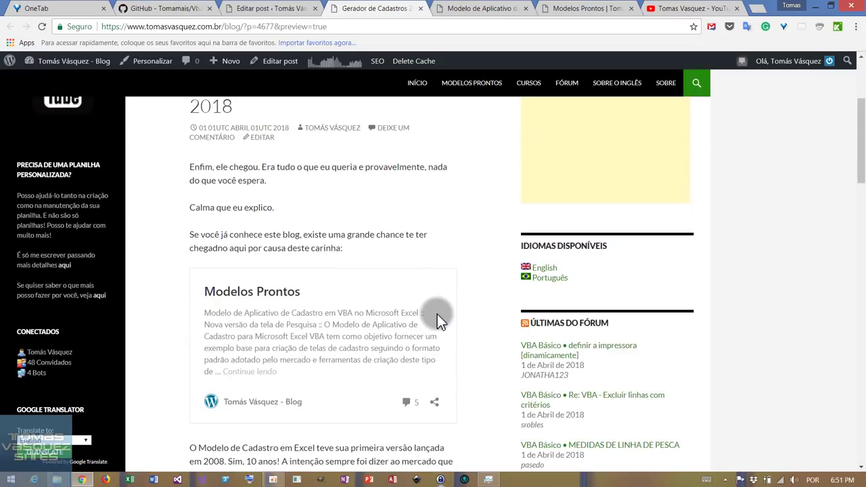
scroll(437, 314, "up", 3)
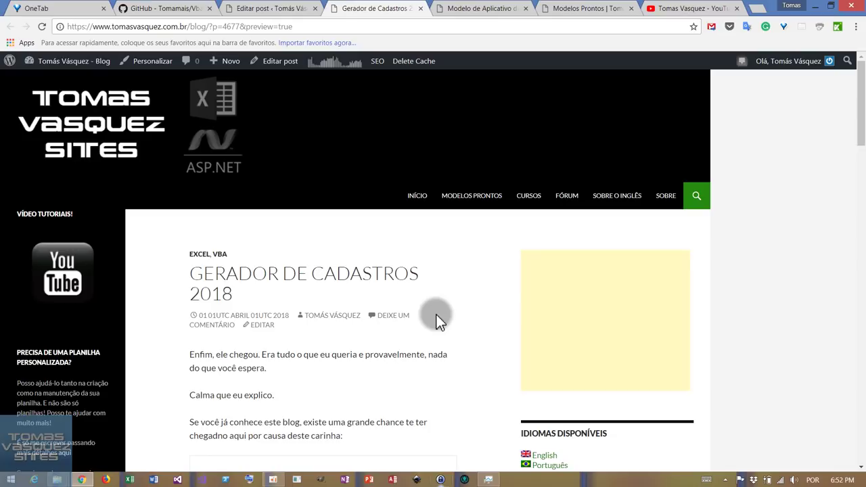
left_click(165, 8)
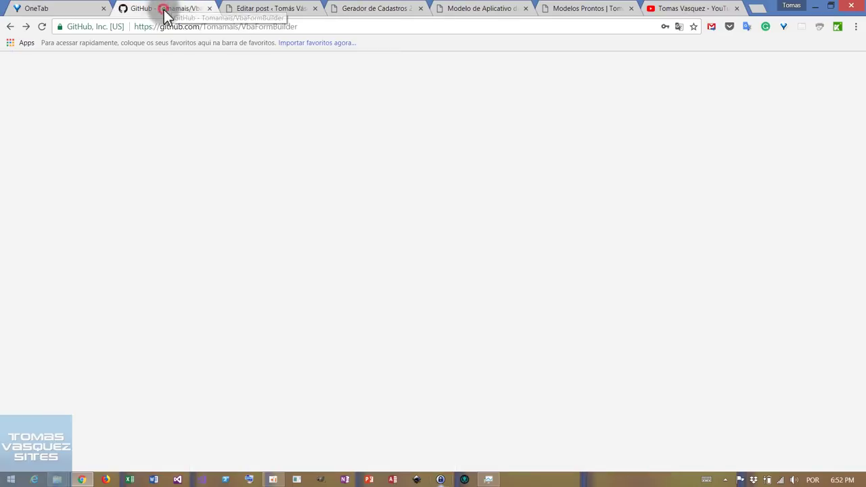
scroll(273, 120, "up", 3)
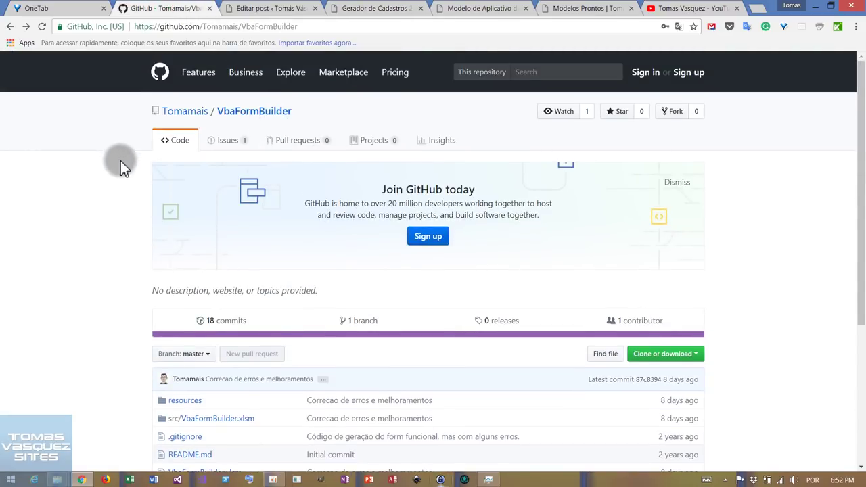
left_click_drag(352, 117, 217, 111)
left_click(350, 114)
scroll(757, 264, "down", 3)
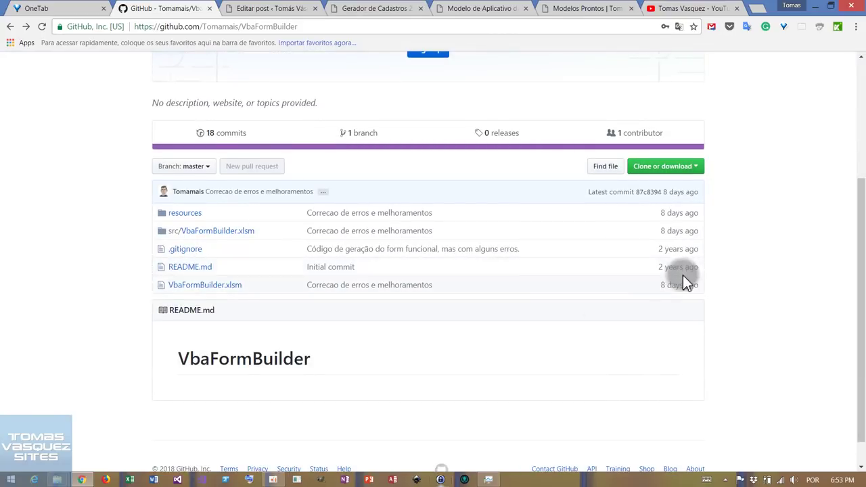
mouse_move(674, 271)
scroll(488, 269, "up", 3)
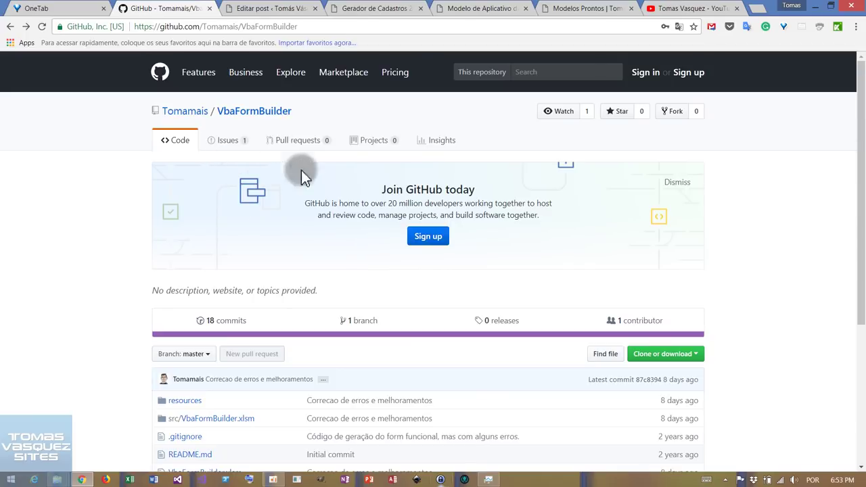
Step: Browse the VbaFormBuilder commit history, then go back to the repository page showing 19 commits
left_click(221, 332)
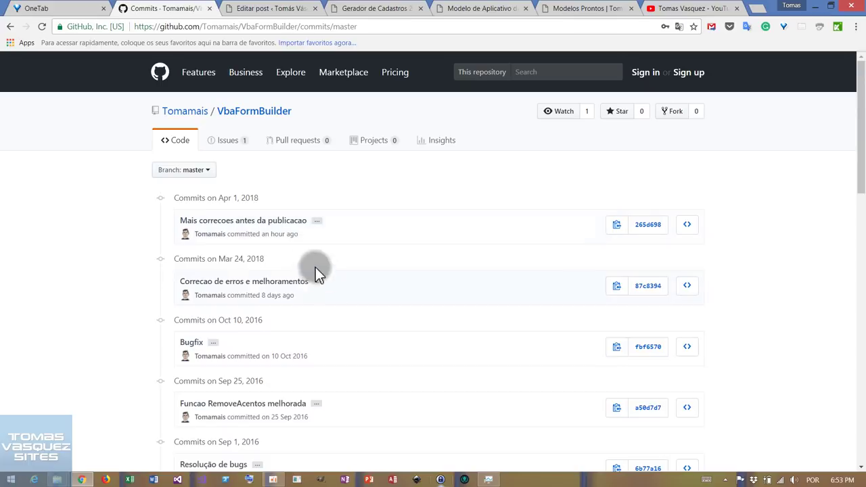
scroll(288, 287, "down", 5)
scroll(288, 287, "down", 3)
scroll(288, 287, "down", 4)
scroll(372, 312, "up", 2)
scroll(329, 291, "up", 10)
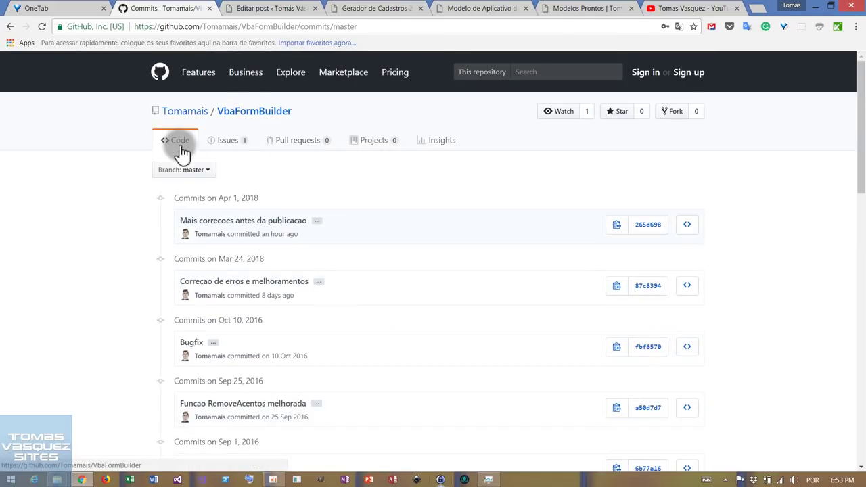
left_click(242, 114)
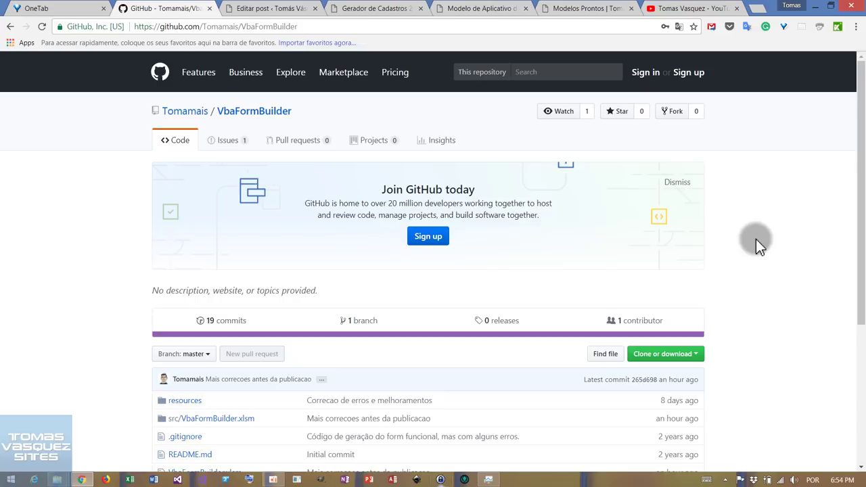
Step: Look over the Tomamais/VbaFormBuilder files, then bring up the local C:\Source\Repos\VbaFormBuilder folder
scroll(758, 252, "down", 3)
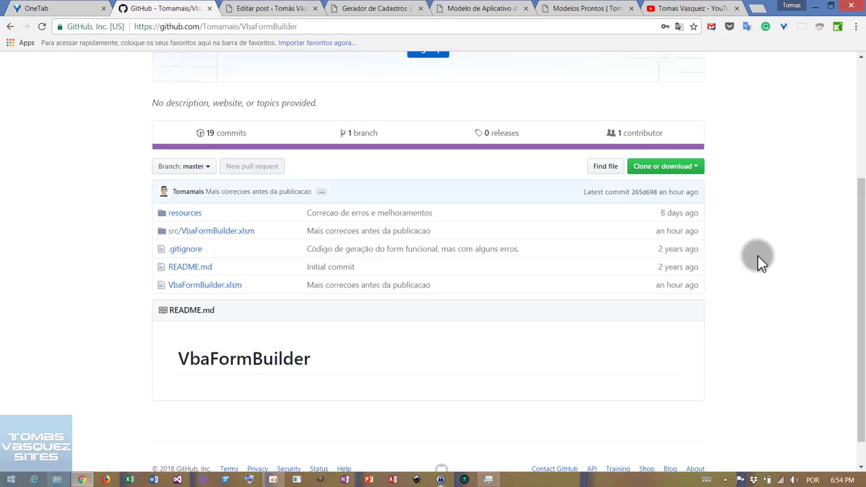
scroll(733, 318, "up", 3)
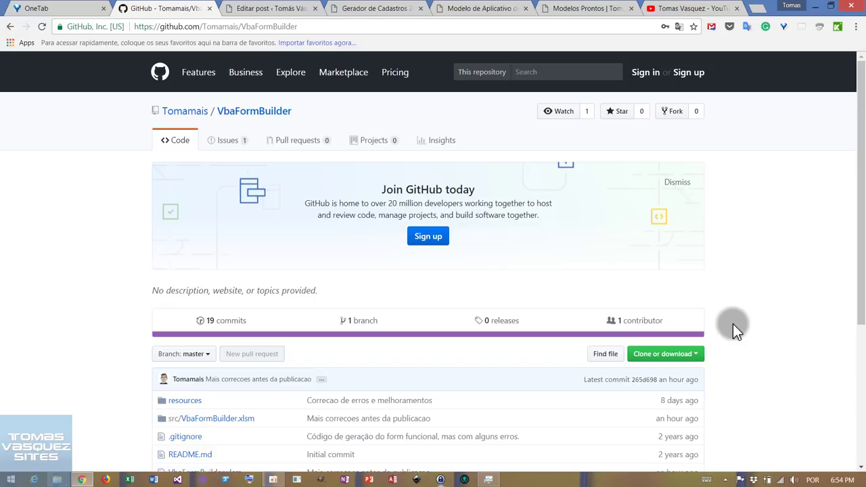
scroll(740, 309, "down", 3)
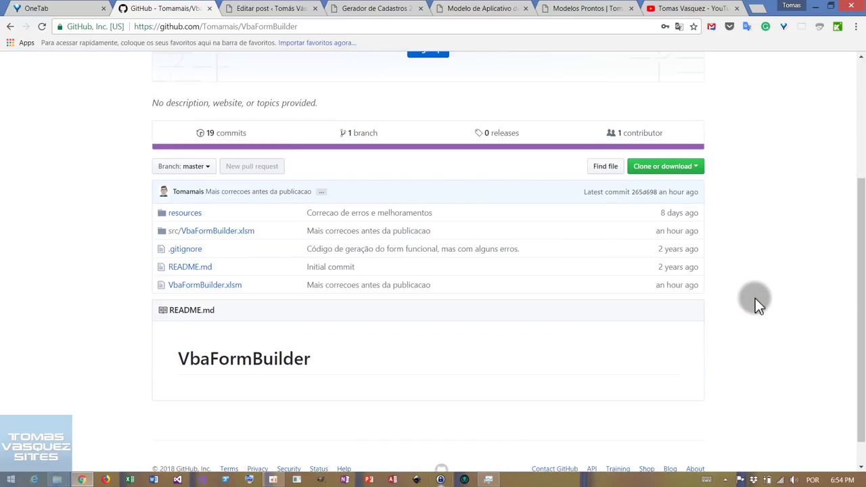
scroll(756, 298, "up", 3)
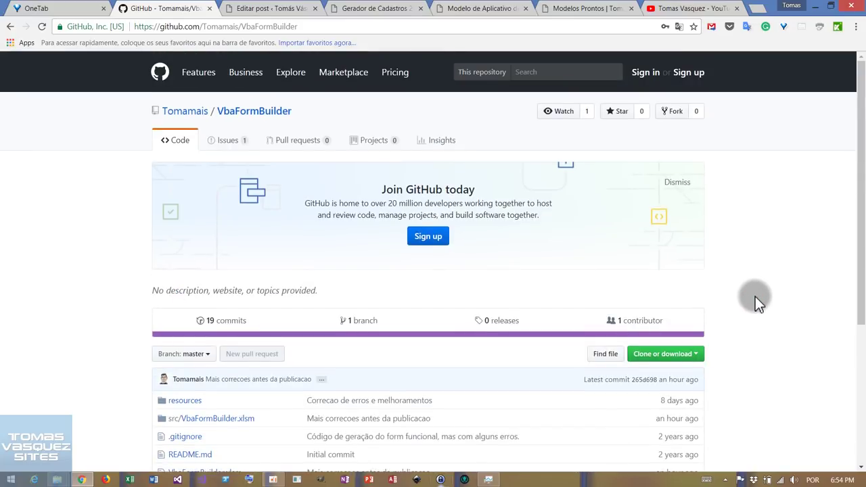
scroll(756, 298, "down", 3)
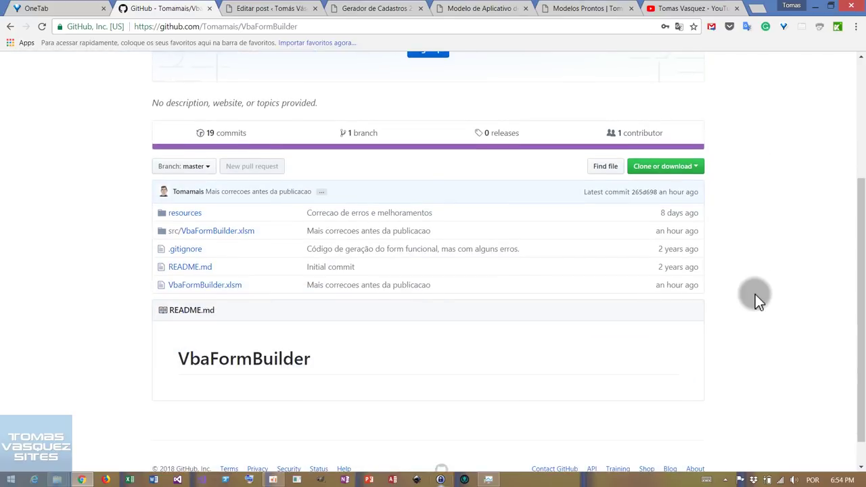
scroll(762, 287, "up", 3)
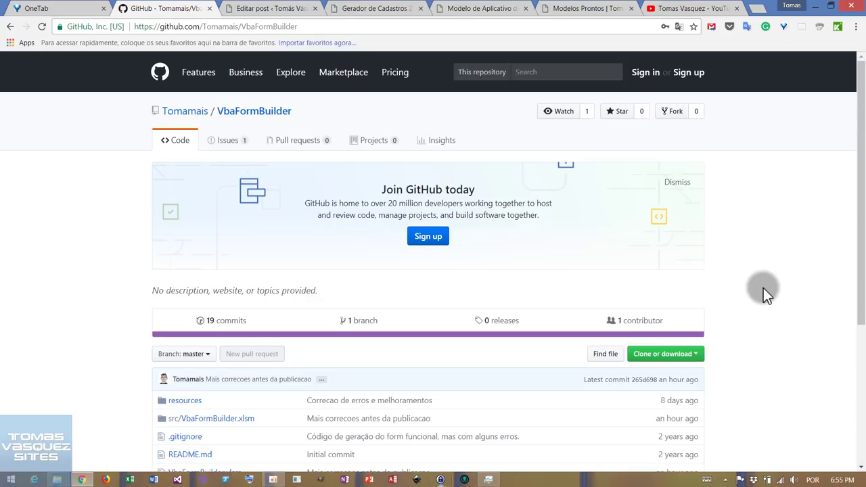
scroll(771, 271, "down", 3)
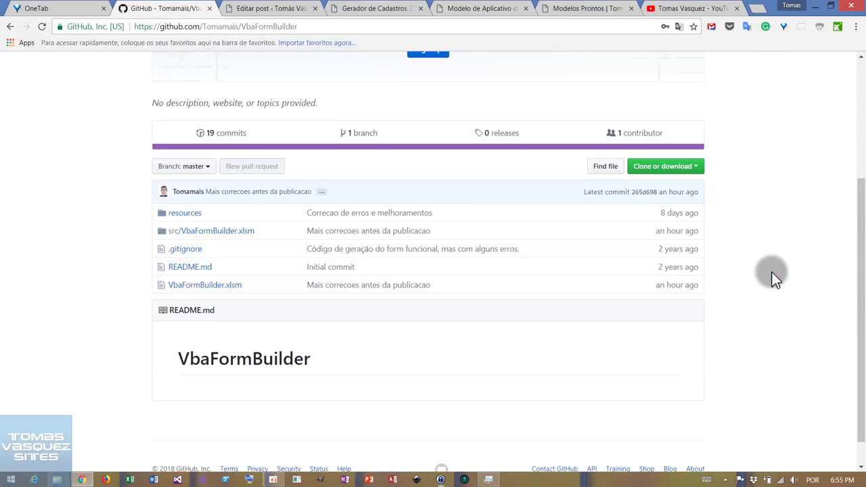
scroll(771, 271, "up", 3)
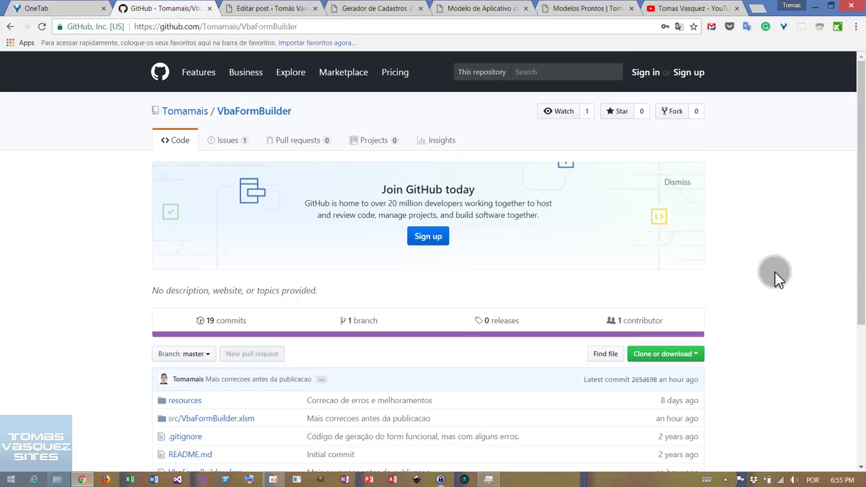
mouse_move(57, 479)
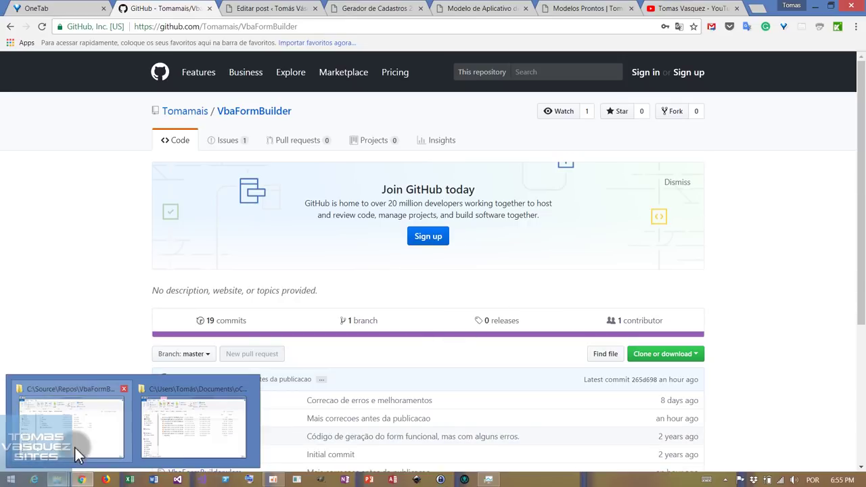
left_click(126, 441)
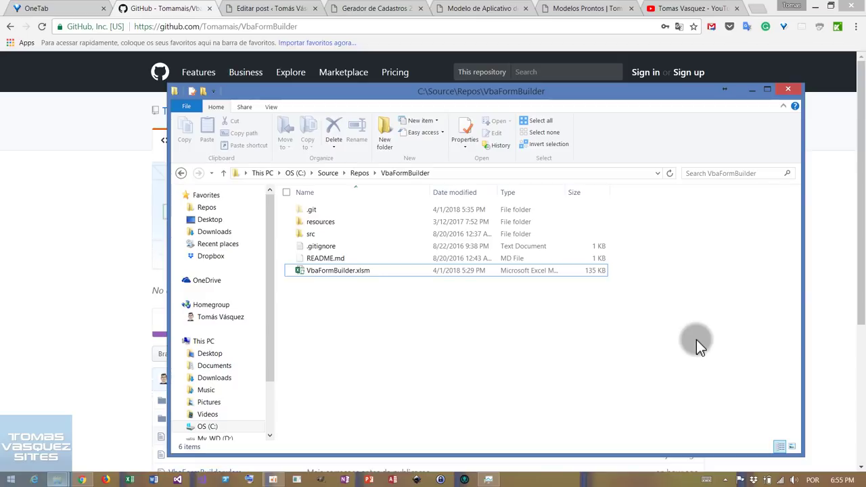
Step: Inspect the .git, resources and src folders and the exported VBA module folder
left_click_drag(304, 271, 392, 303)
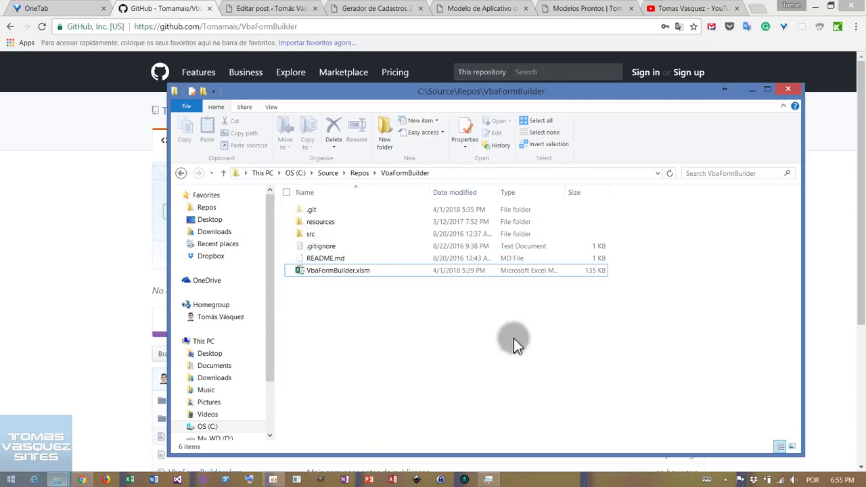
left_click(310, 210)
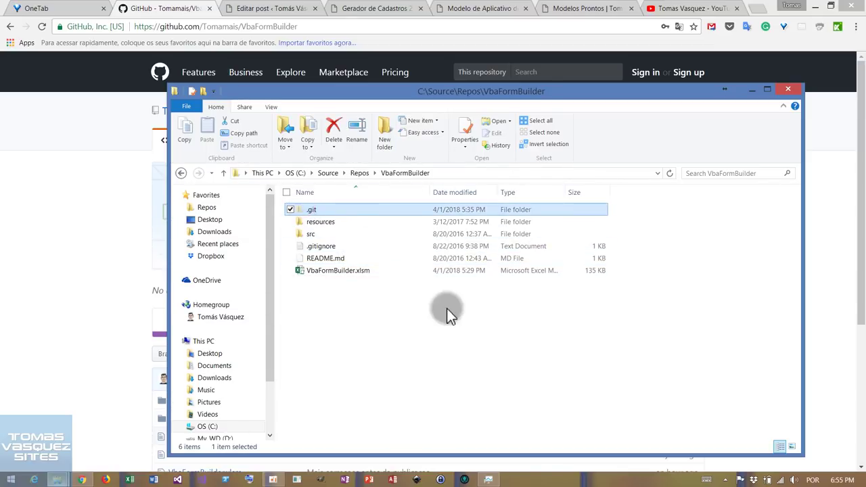
left_click(339, 223)
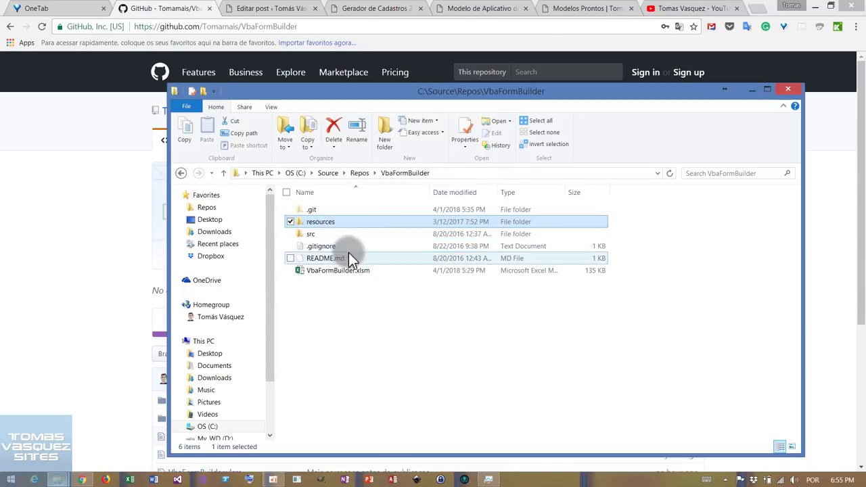
left_click(345, 270)
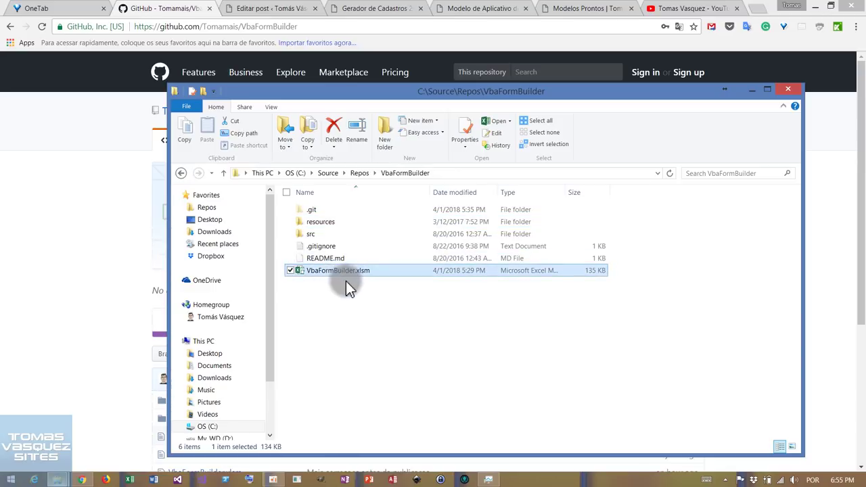
double_click(323, 233)
left_click(354, 210)
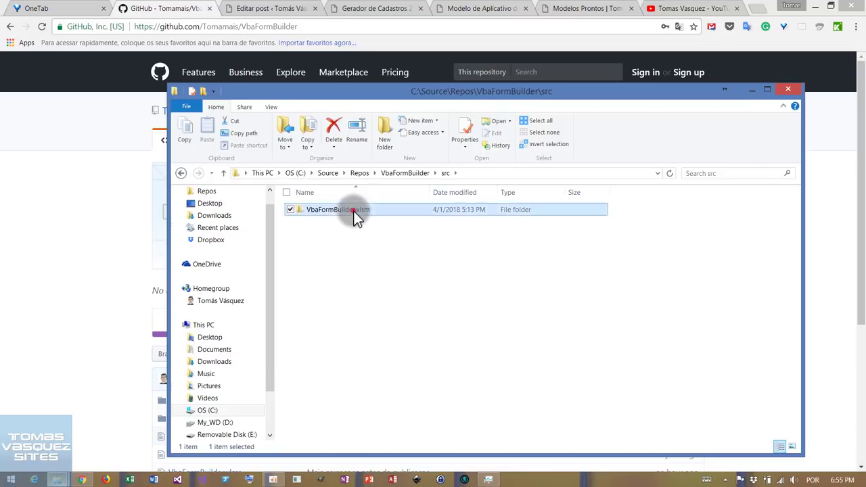
double_click(353, 211)
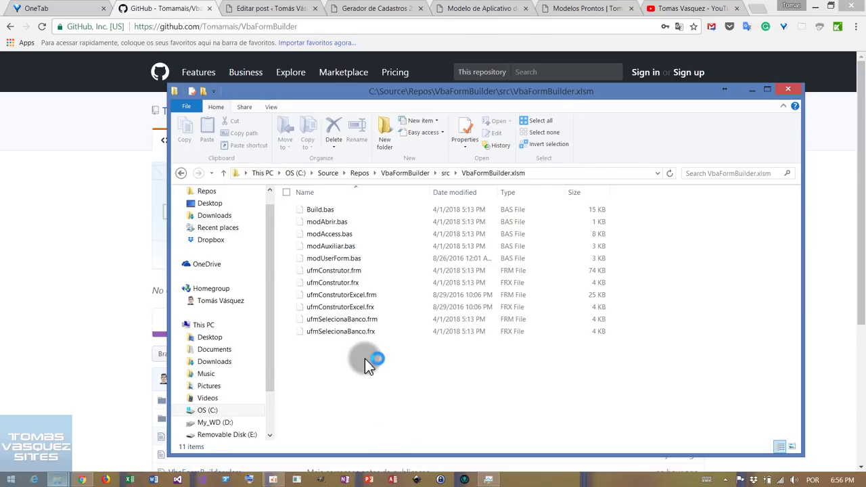
left_click(180, 174)
left_click(181, 173)
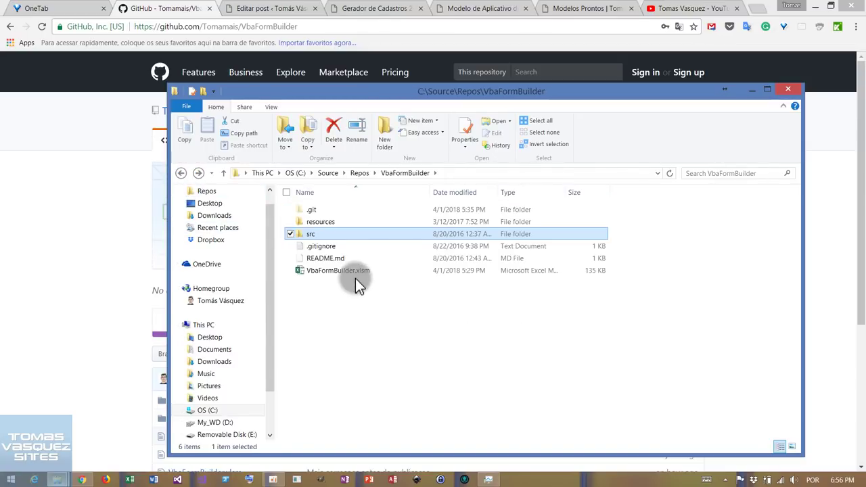
Step: Reopen src\VbaFormBuilder.xlsm and bring up the actions menu for modAbrir.bas
left_click(349, 272)
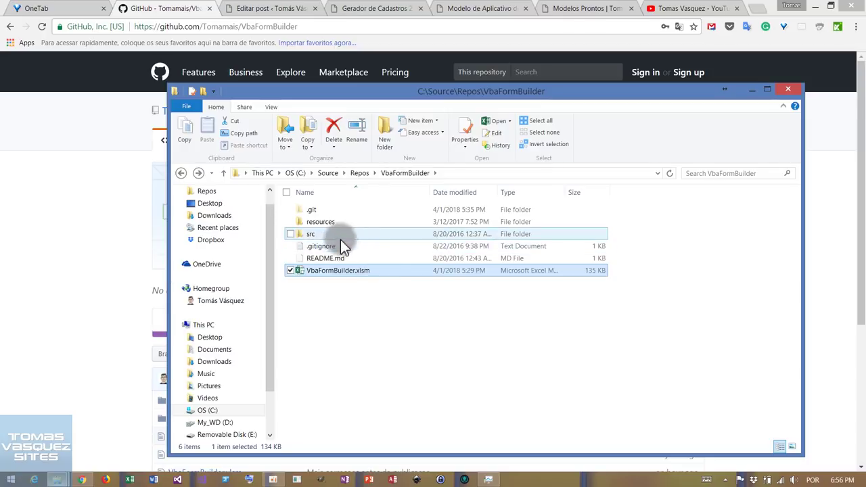
double_click(328, 234)
double_click(328, 210)
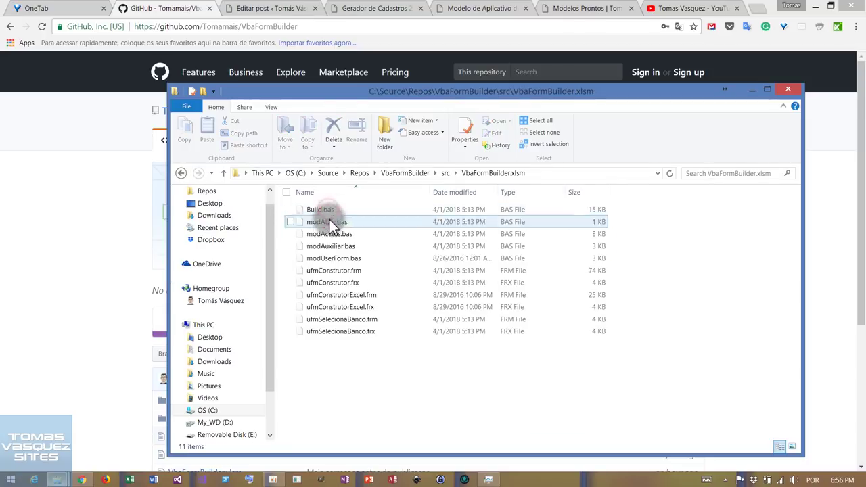
double_click(332, 210)
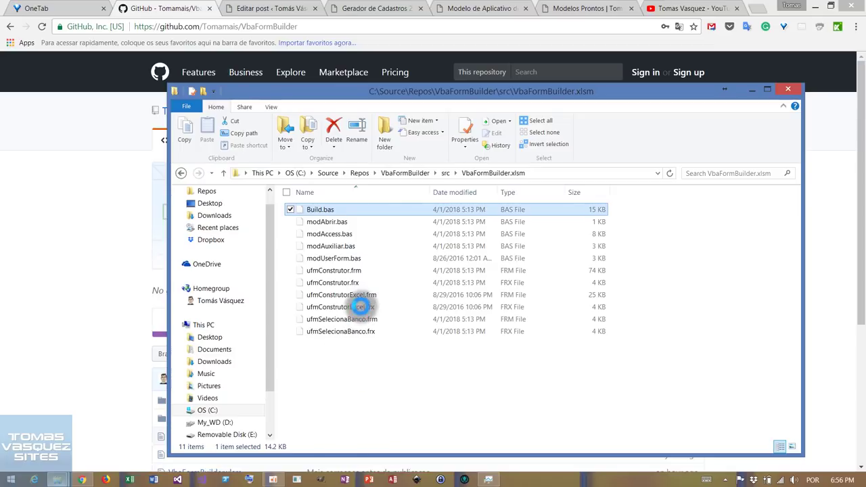
key("shift+F10")
left_click(410, 364)
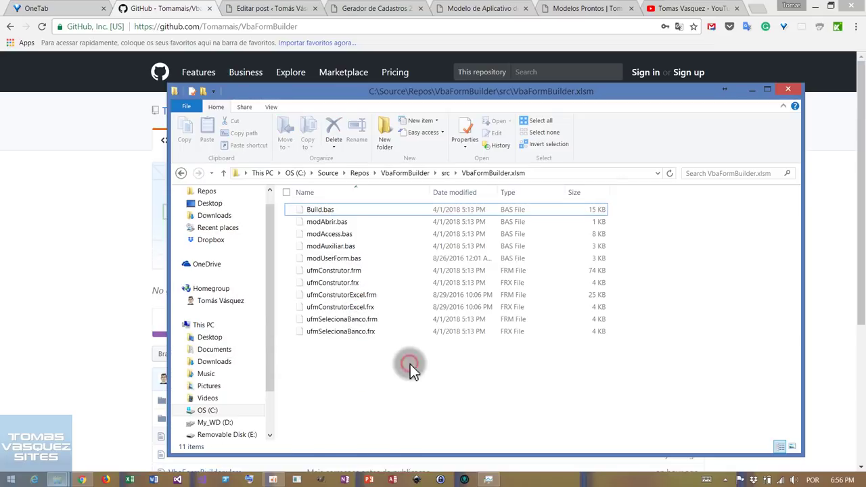
left_click(340, 226)
right_click(339, 226)
Step: Edit modAbrir.bas in Notepad++, select all its code, and add modAuxiliar.bas from Explorer
left_click(292, 275)
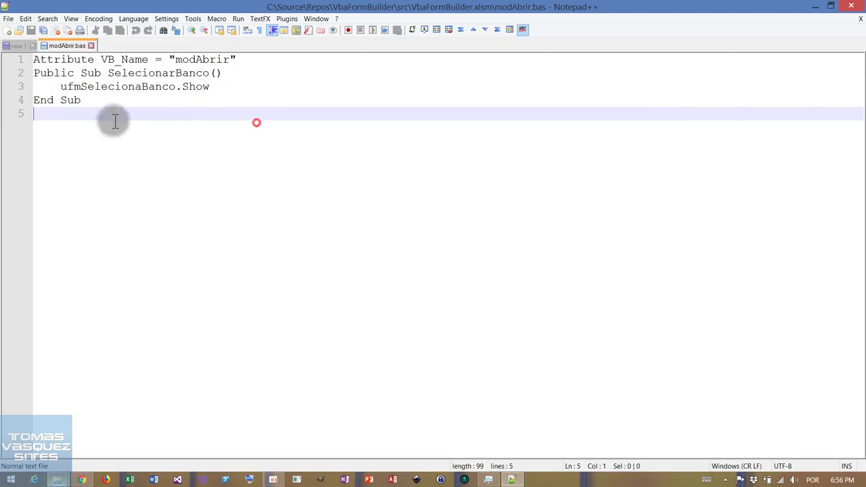
key("ctrl+a")
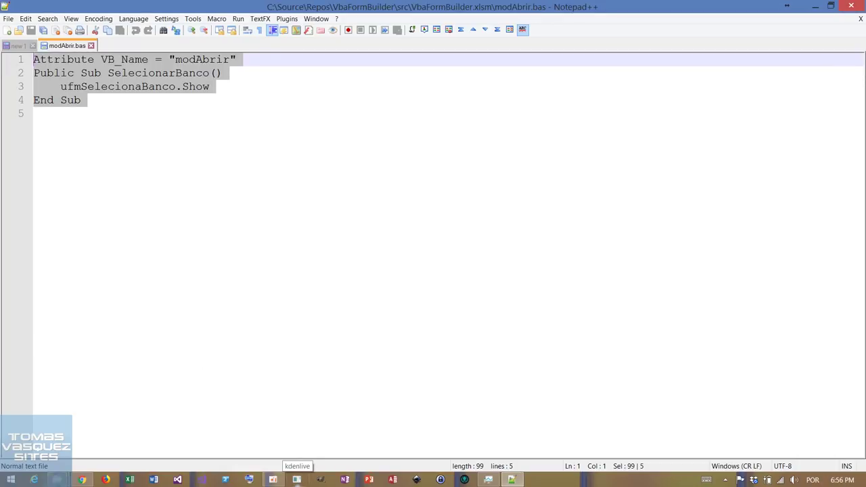
mouse_move(57, 480)
left_click(98, 444)
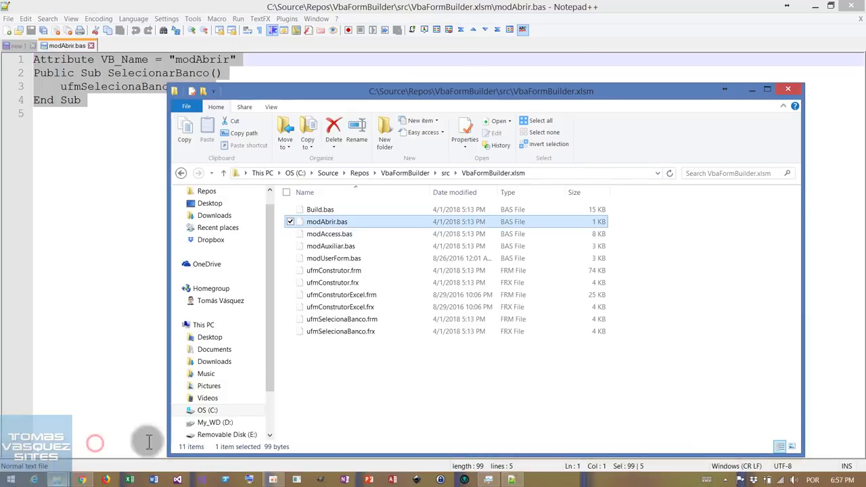
left_click_drag(344, 245, 111, 201)
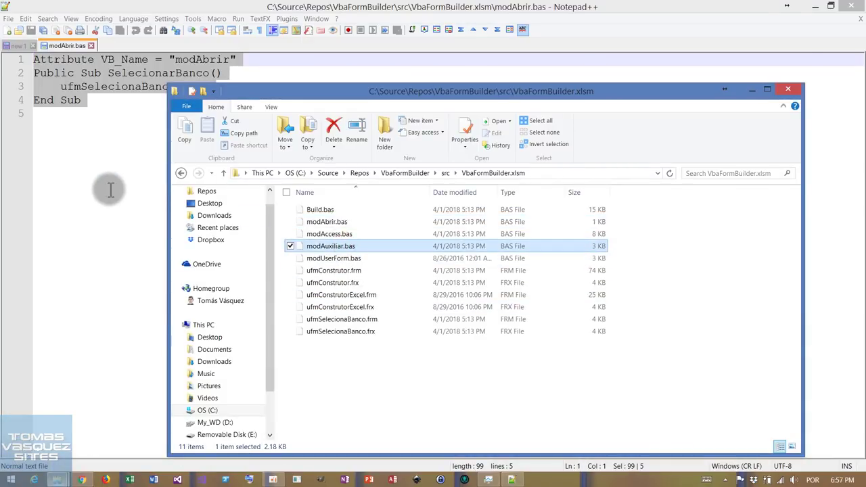
Step: Scroll through modAuxiliar.bas, then close both module files and Notepad++
scroll(296, 225, "down", 13)
scroll(296, 225, "up", 17)
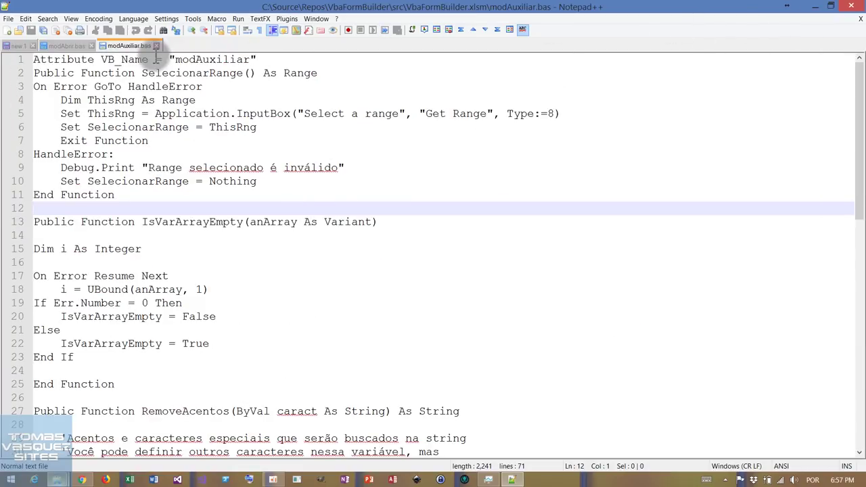
left_click(156, 45)
left_click(87, 45)
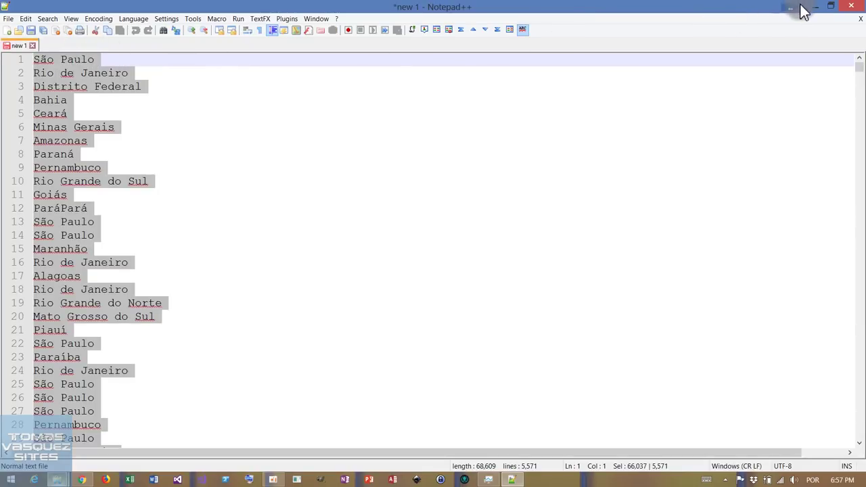
left_click(861, 9)
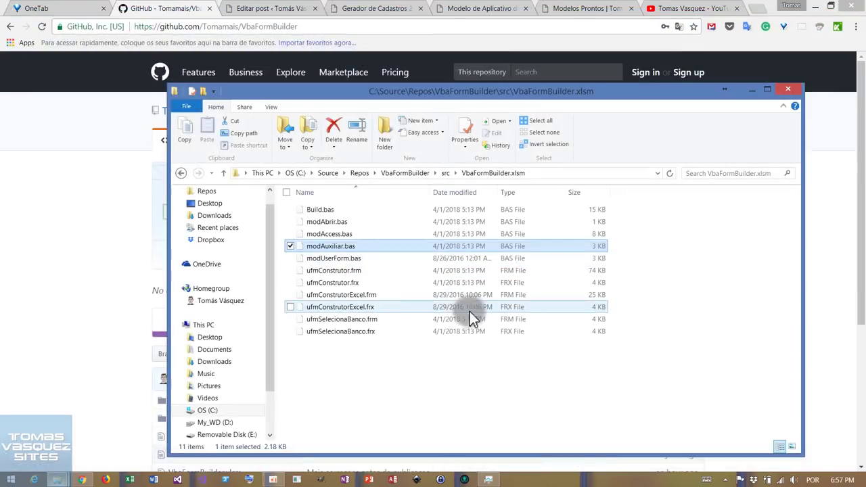
Step: Go back to the repository root and open VbaFormBuilder.xlsm maximized in Excel
left_click(444, 174)
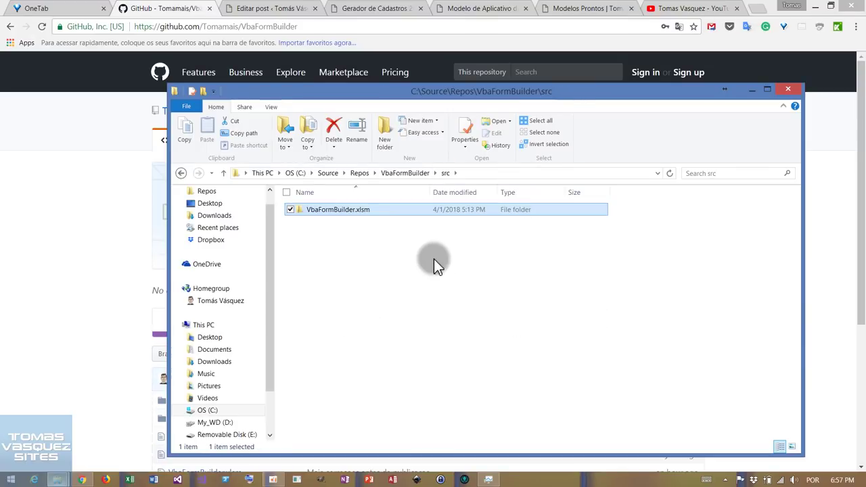
left_click(406, 173)
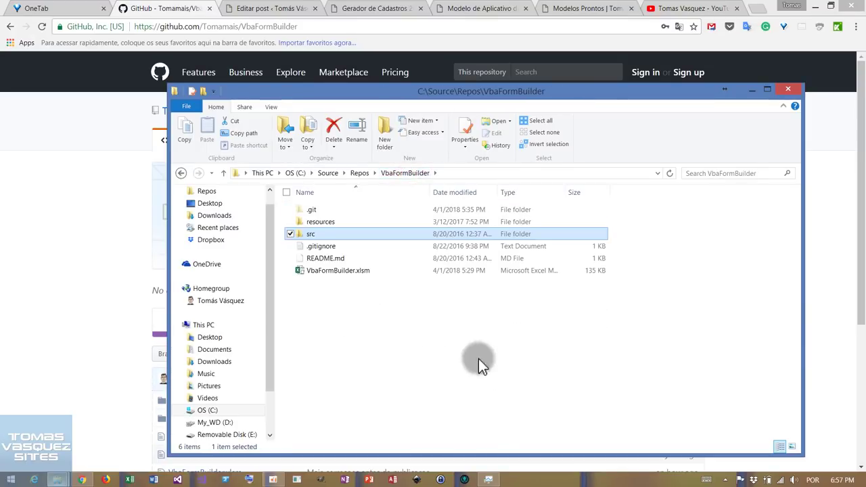
left_click(379, 318)
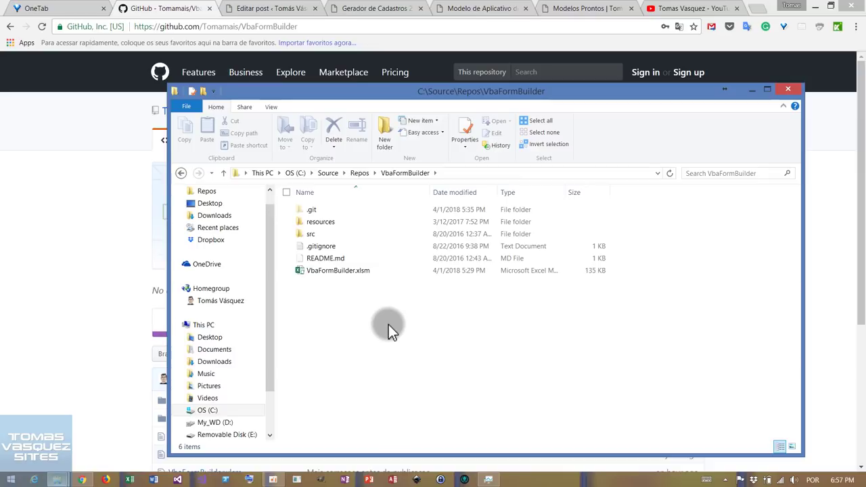
left_click(327, 272)
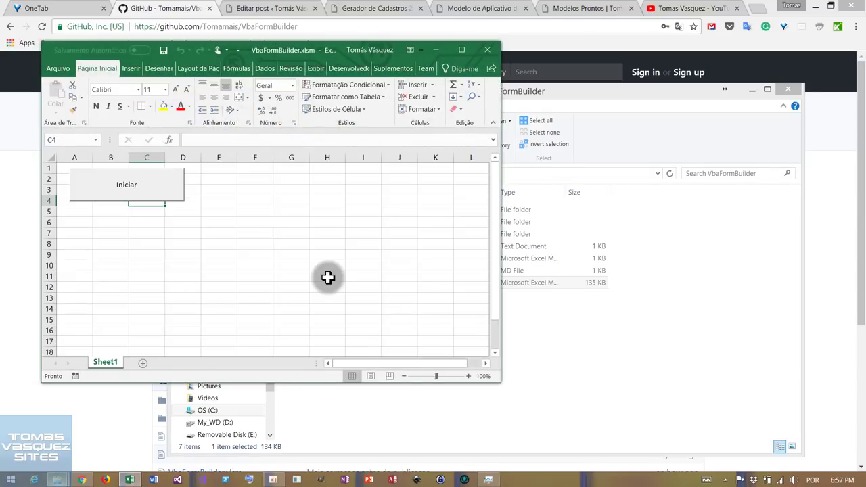
left_click(461, 49)
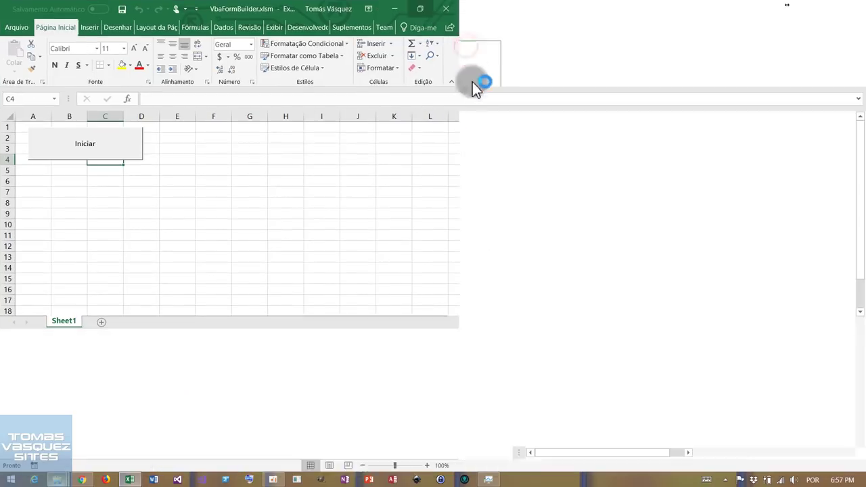
Step: Enable trusted access to the VBA project object model in the Trust Center, then show the Desenvolvedor tab
left_click(16, 28)
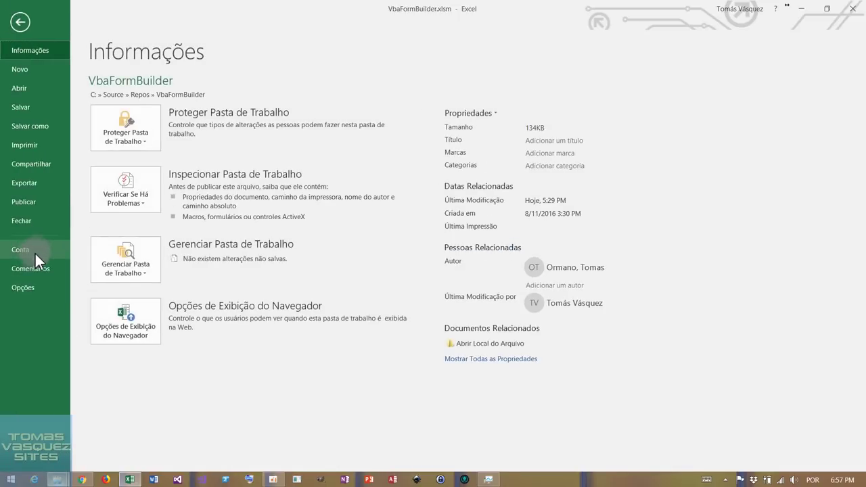
left_click(31, 287)
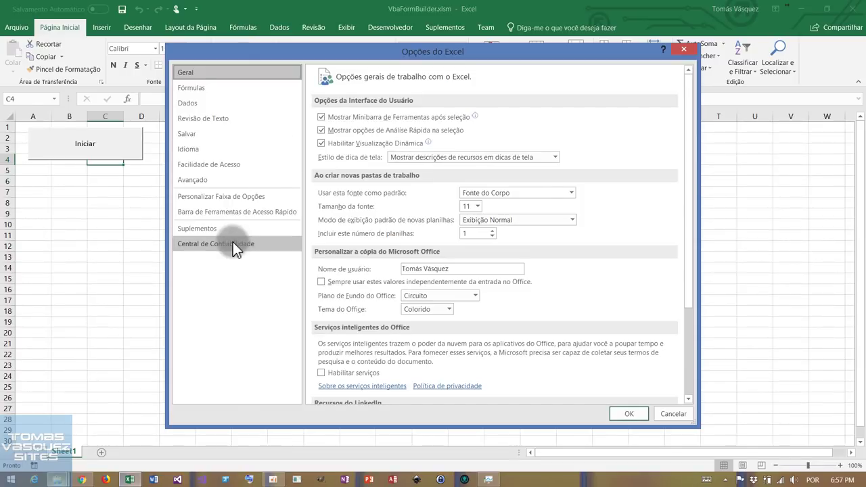
left_click(233, 243)
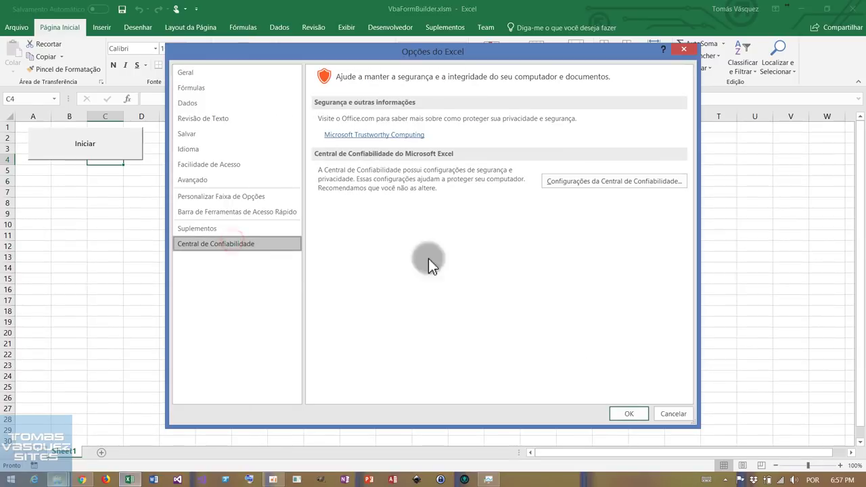
left_click(592, 184)
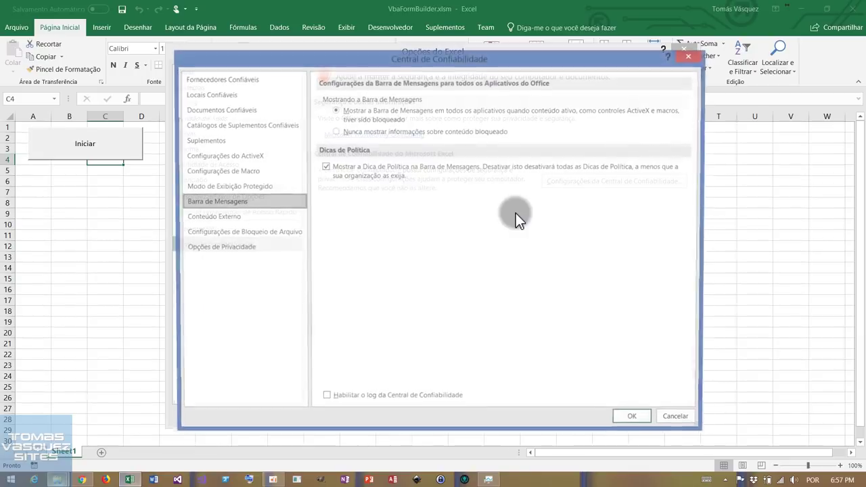
left_click(236, 171)
left_click(326, 180)
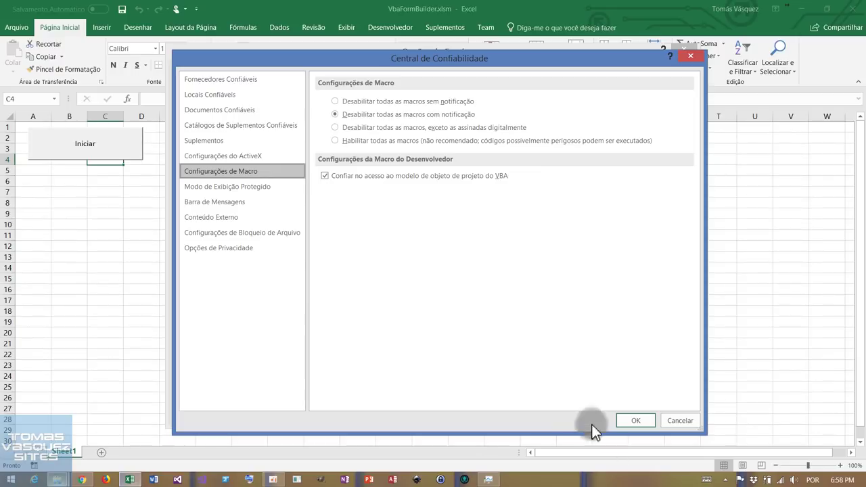
left_click(629, 417)
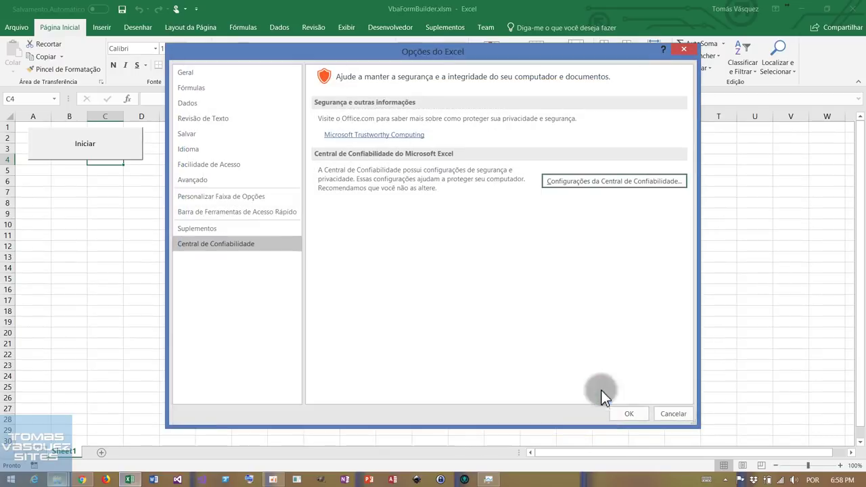
left_click(630, 414)
left_click(402, 235)
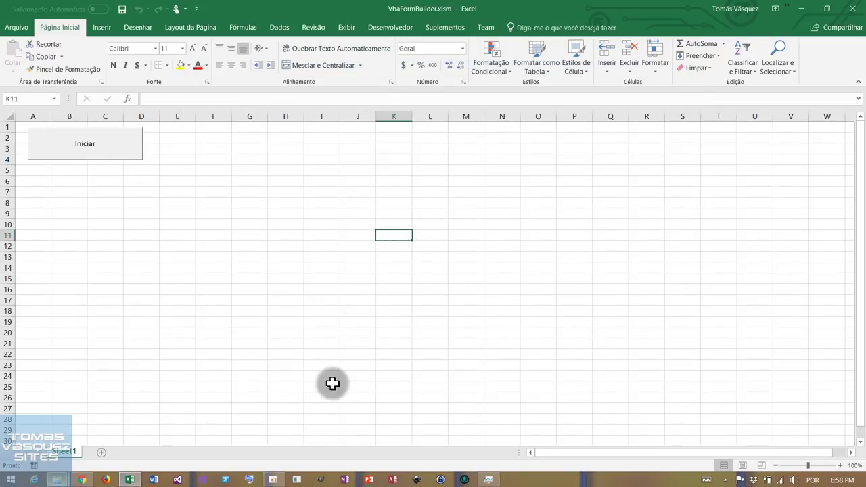
left_click(395, 27)
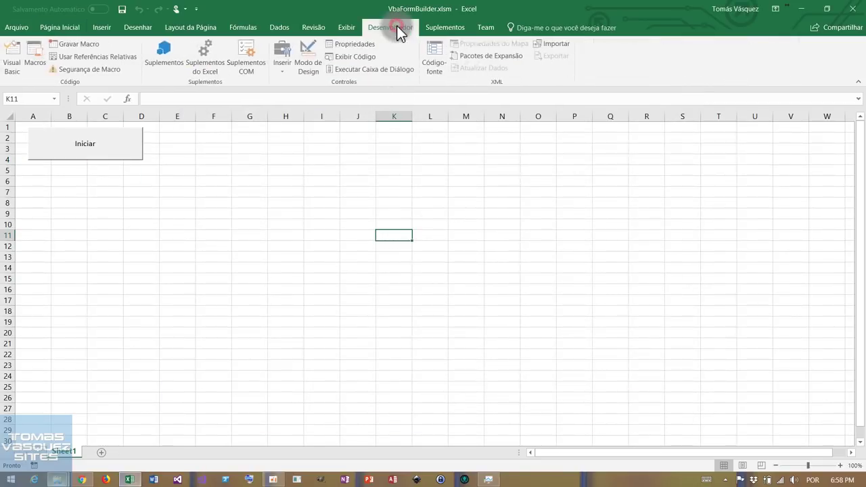
Step: Open the VBA editor, expand Formulários and open the ufmSelecionaBanco and ufmConstrutor designers
left_click(13, 57)
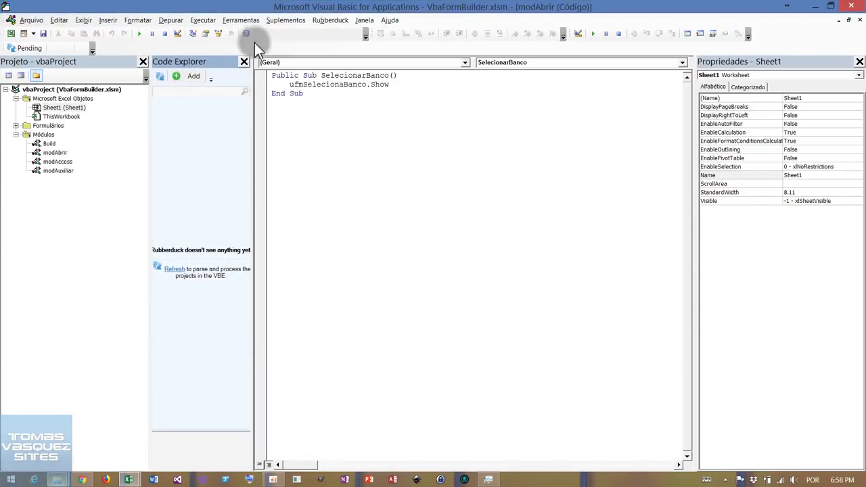
left_click(244, 61)
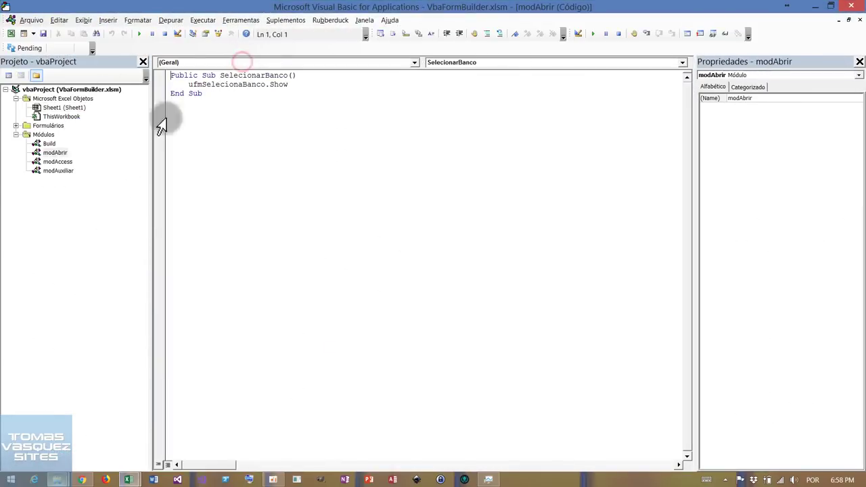
left_click(16, 125)
left_click(58, 167)
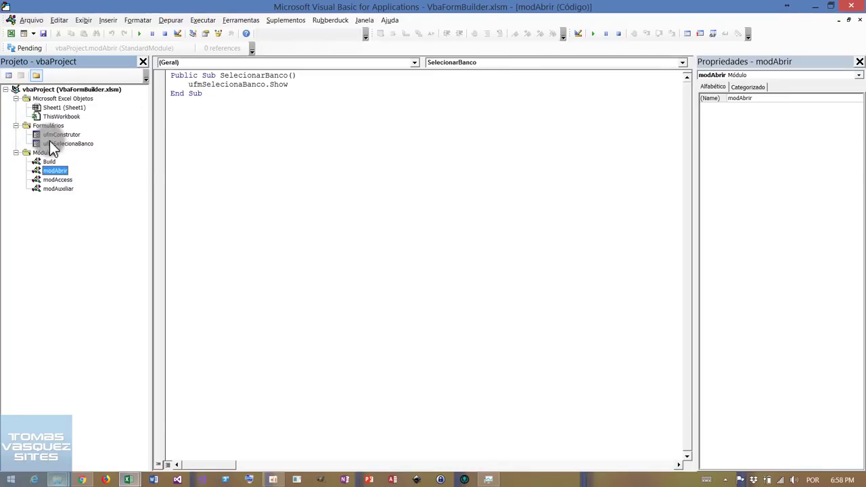
double_click(59, 143)
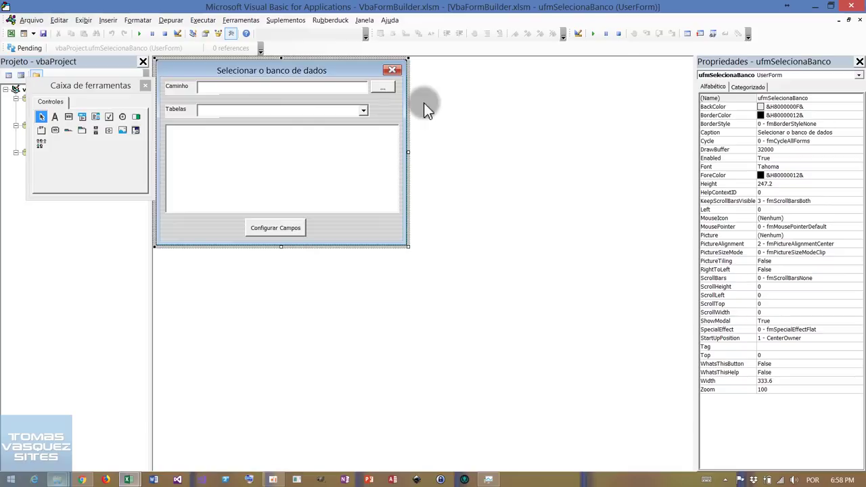
left_click_drag(119, 90, 117, 345)
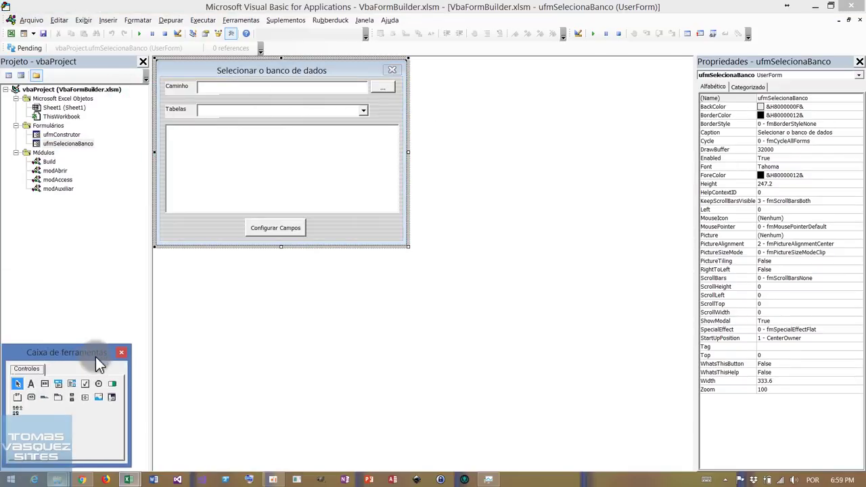
double_click(68, 134)
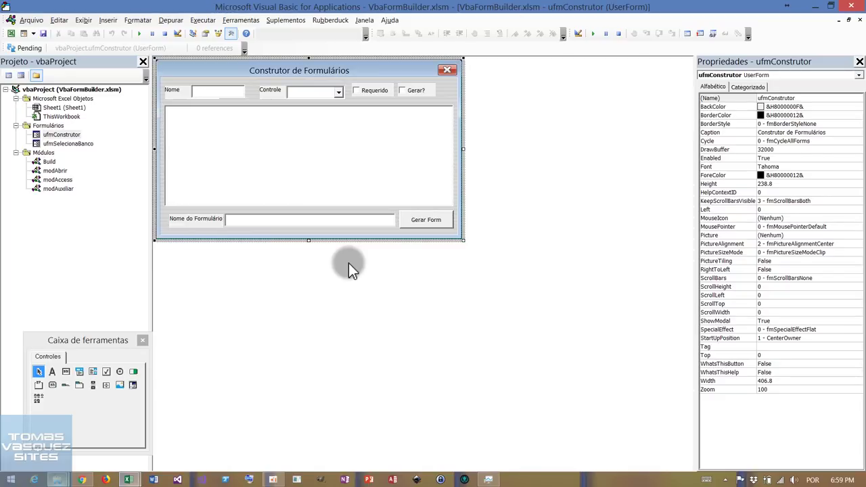
Step: Open the Build, modAbrir and modAccess modules and scroll through the modAccess code
double_click(61, 164)
double_click(61, 173)
left_click(62, 180)
double_click(63, 182)
left_click(338, 237)
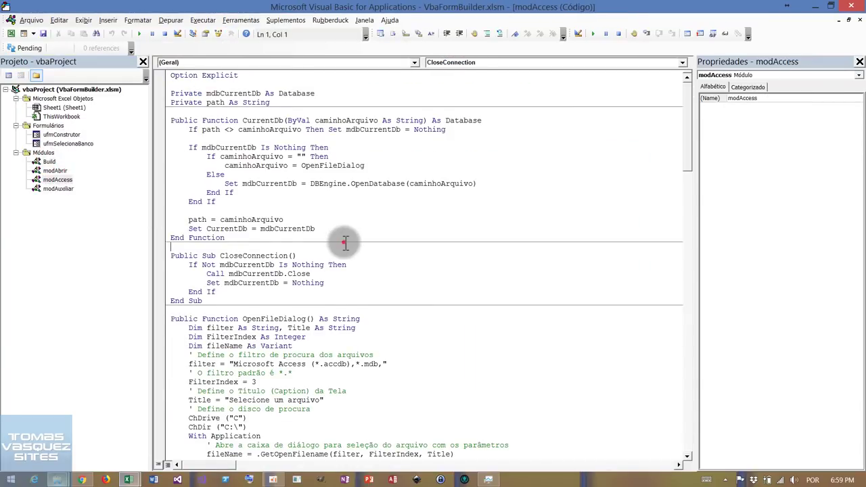
scroll(338, 237, "down", 6)
scroll(352, 234, "down", 4)
scroll(352, 234, "down", 9)
scroll(271, 203, "down", 2)
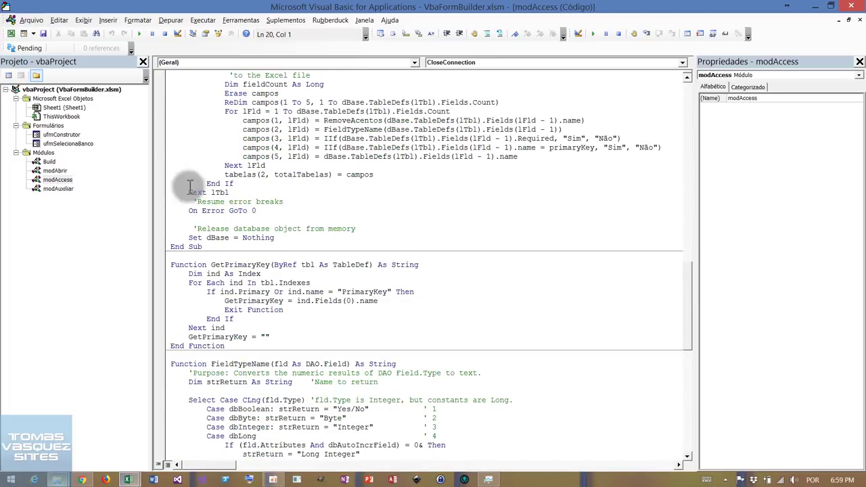
Step: Open the modAuxiliar module and scroll through its code
left_click(62, 189)
double_click(62, 189)
left_click(248, 196)
scroll(251, 195, "down", 9)
scroll(254, 198, "up", 6)
scroll(256, 198, "up", 1)
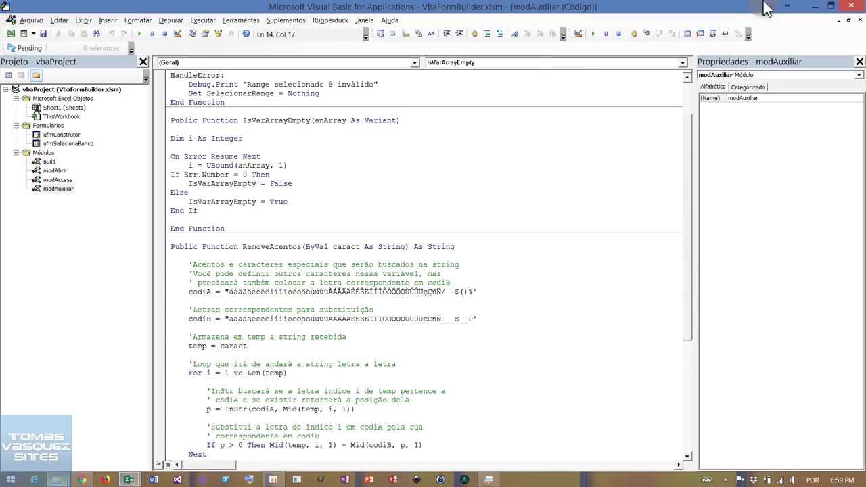
Step: View the ufmConstrutor form's code via Exibir código, read it, then return to Excel
left_click(74, 136)
right_click(81, 138)
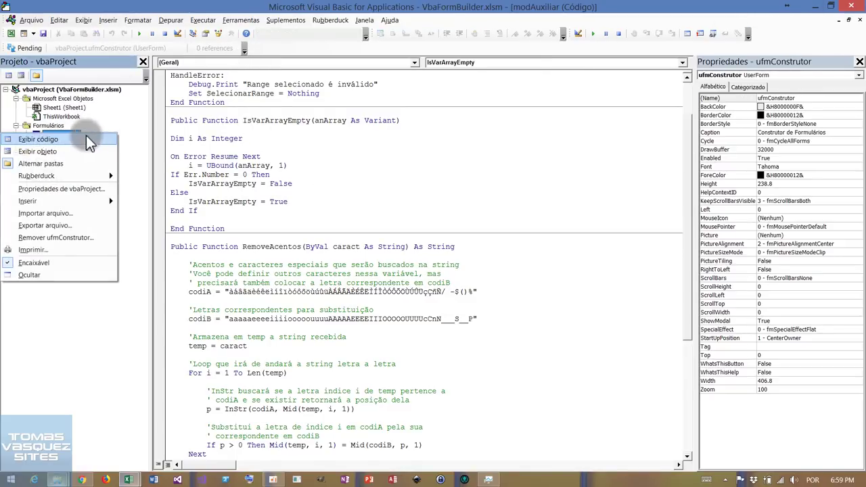
left_click(76, 141)
left_click(483, 188)
scroll(484, 188, "down", 11)
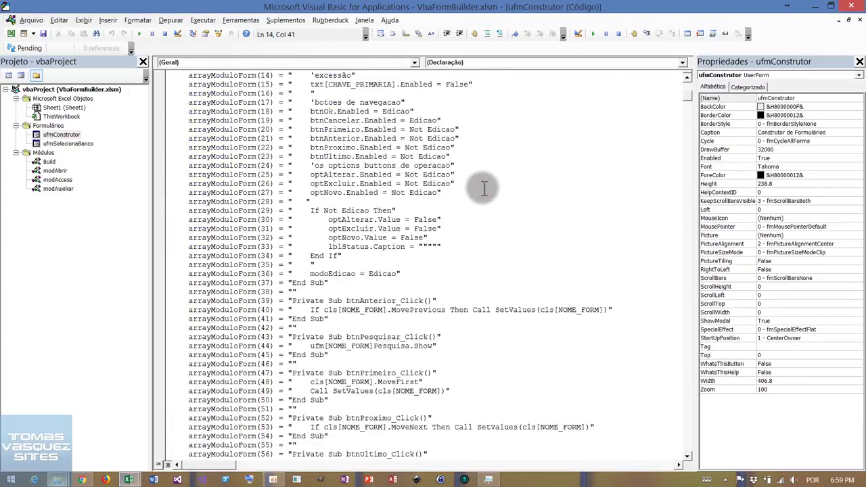
scroll(484, 188, "down", 14)
left_click_drag(690, 105, 671, 323)
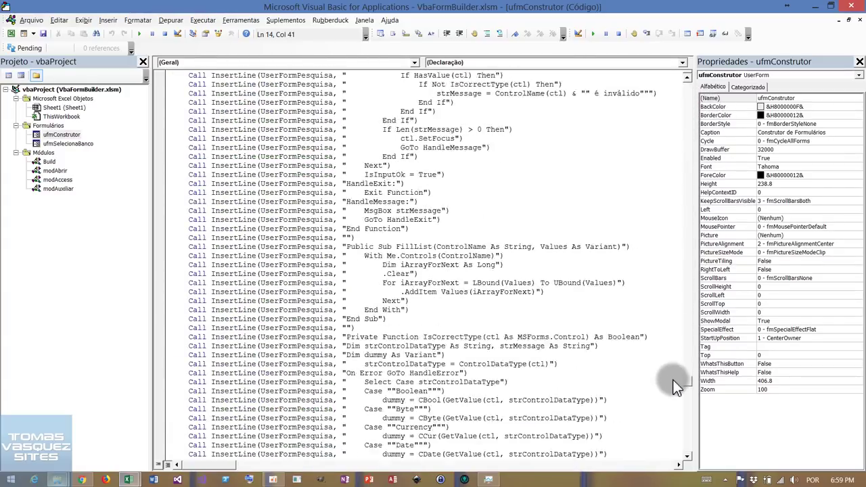
left_click_drag(671, 321, 692, 81)
left_click(591, 103)
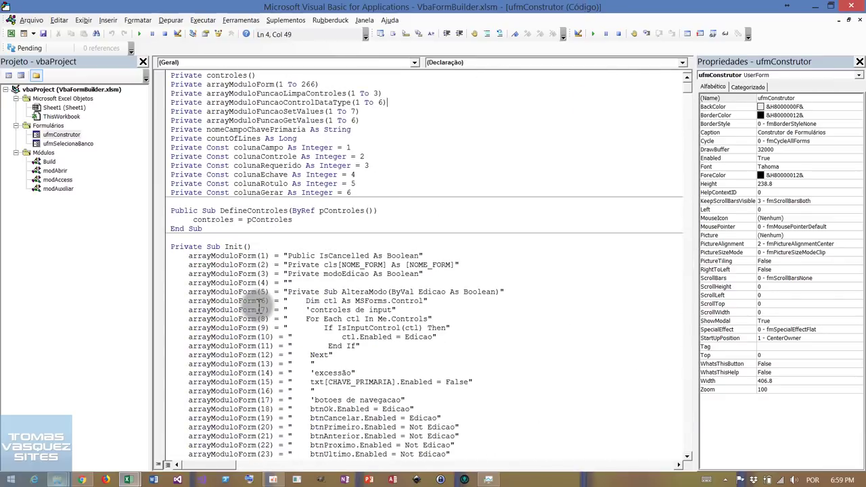
mouse_move(127, 480)
left_click(92, 441)
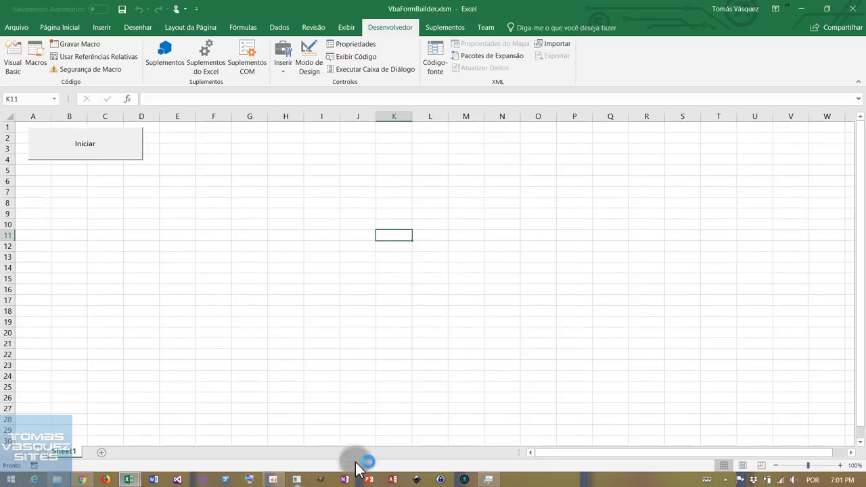
Step: In Access, open GeradorDeCadastros.accdb and open the Pessoas table in Modo Design
left_click(392, 479)
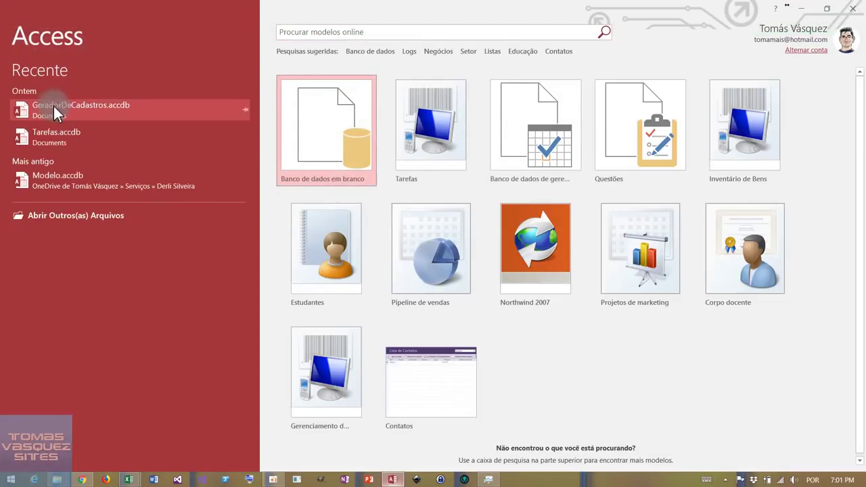
left_click(61, 110)
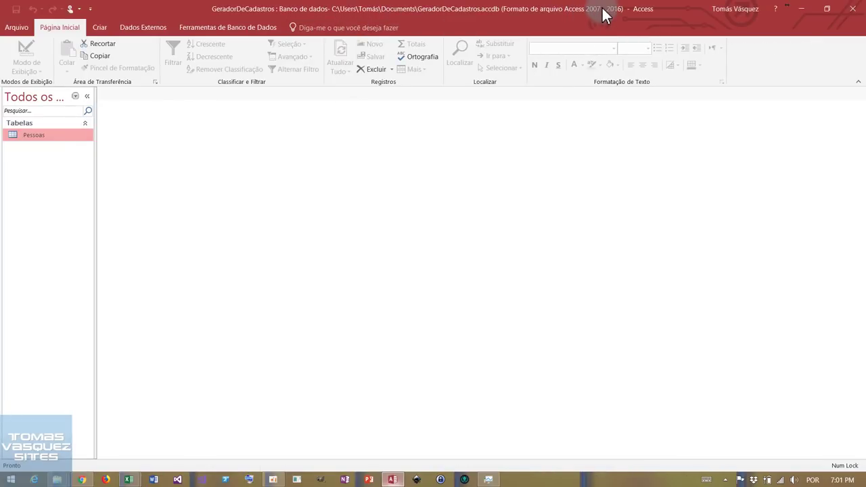
left_click(129, 163)
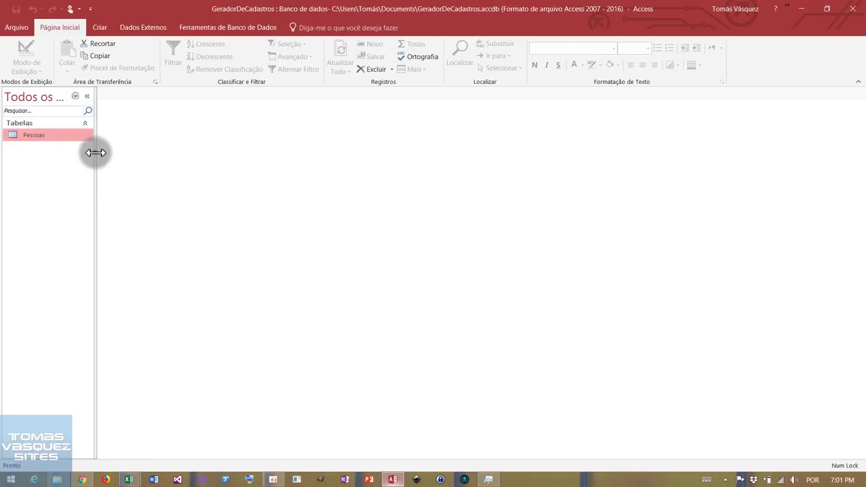
left_click_drag(95, 155, 139, 154)
right_click(65, 136)
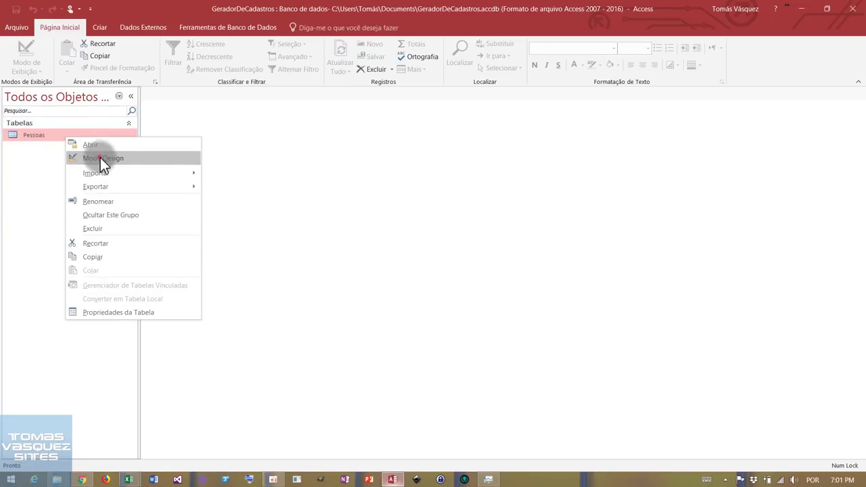
left_click(100, 158)
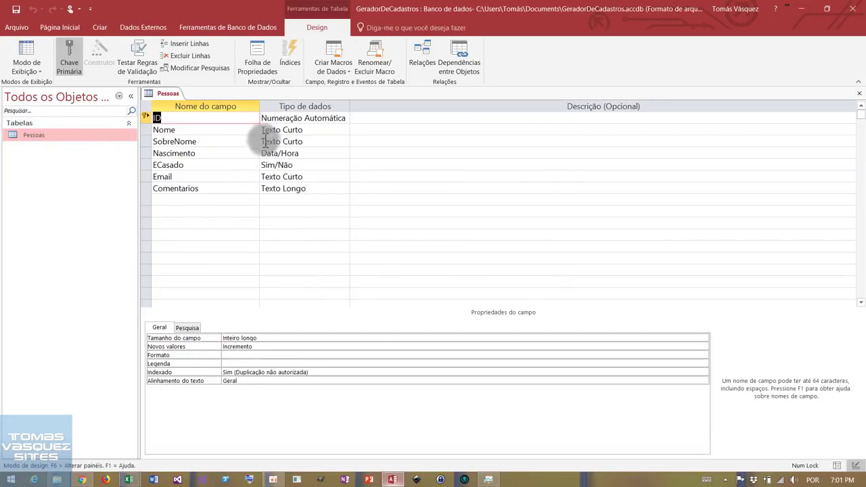
Step: Step through the Nome, SobreNome, ECasado and Comentarios fields, view the two records, then close Access
left_click(200, 130)
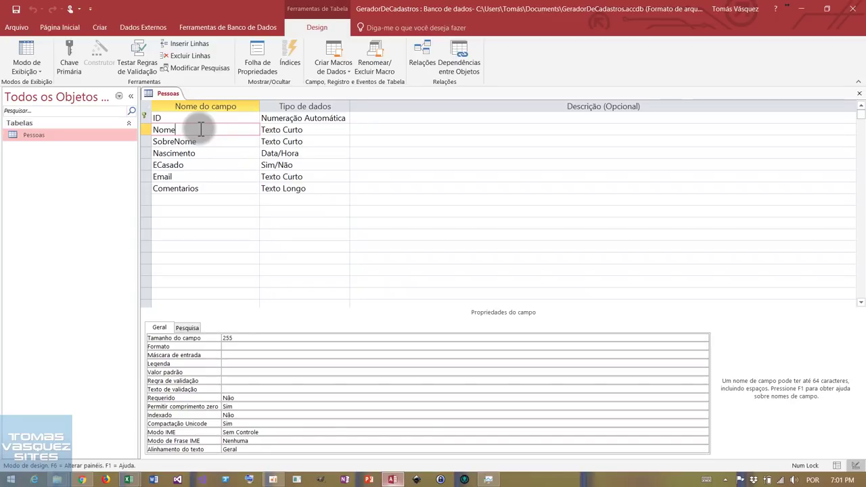
double_click(200, 129)
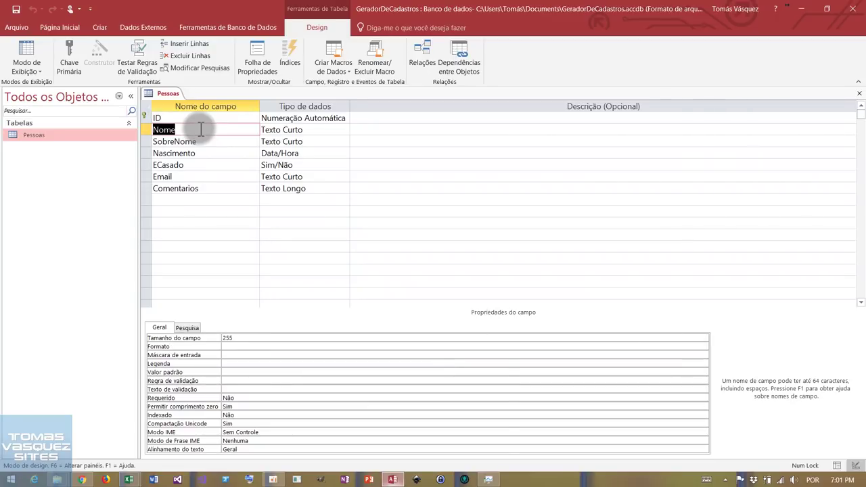
key("Down")
key("Down")
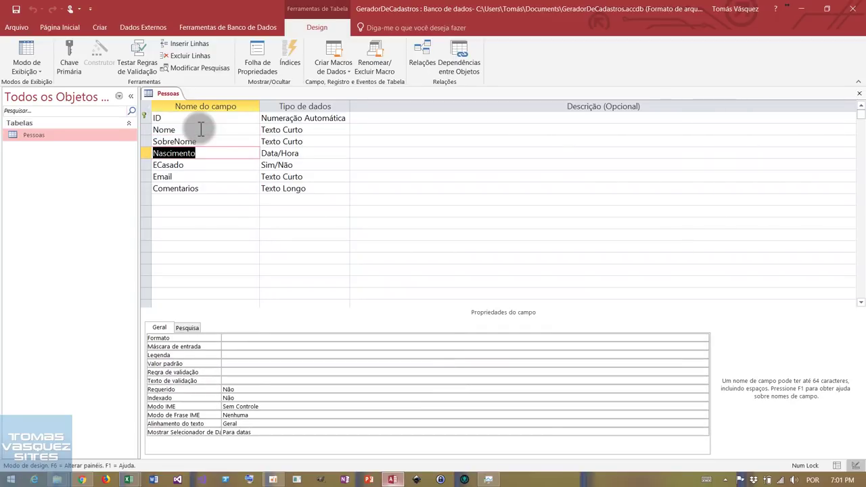
key("Down")
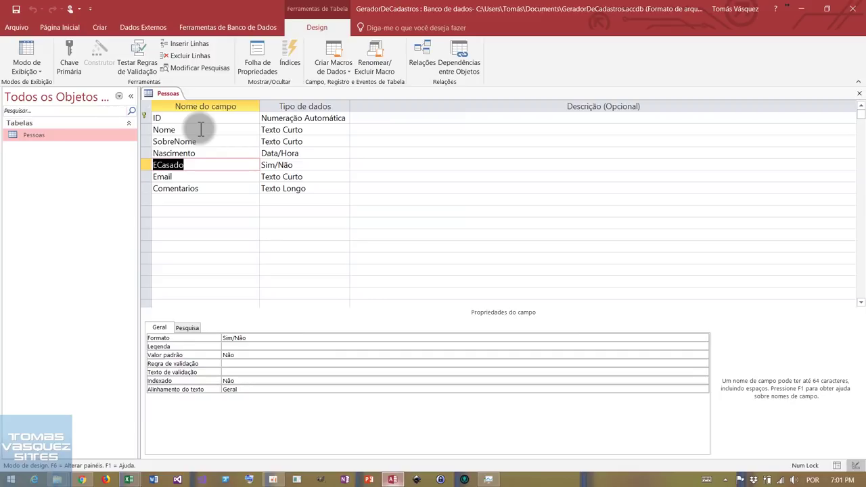
key("Down")
key("Down")
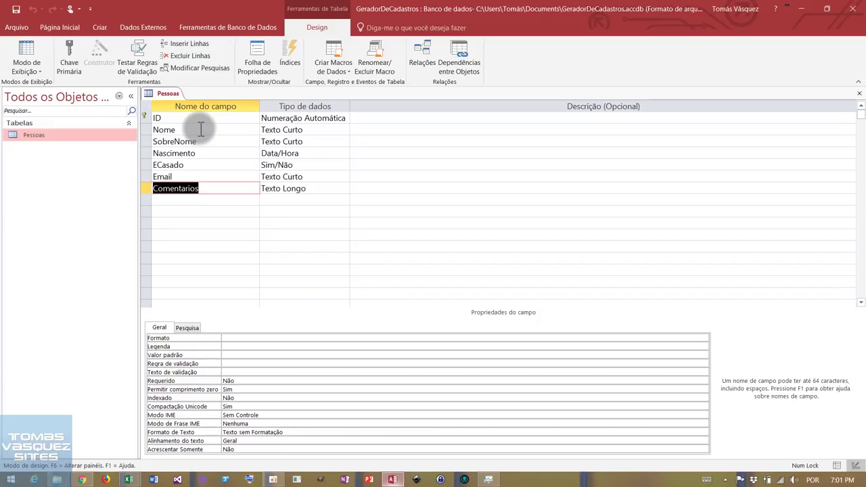
double_click(43, 132)
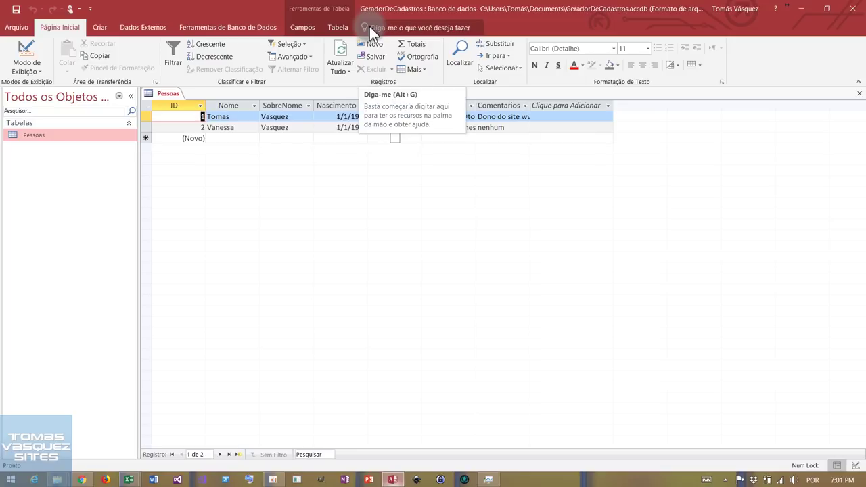
left_click(852, 12)
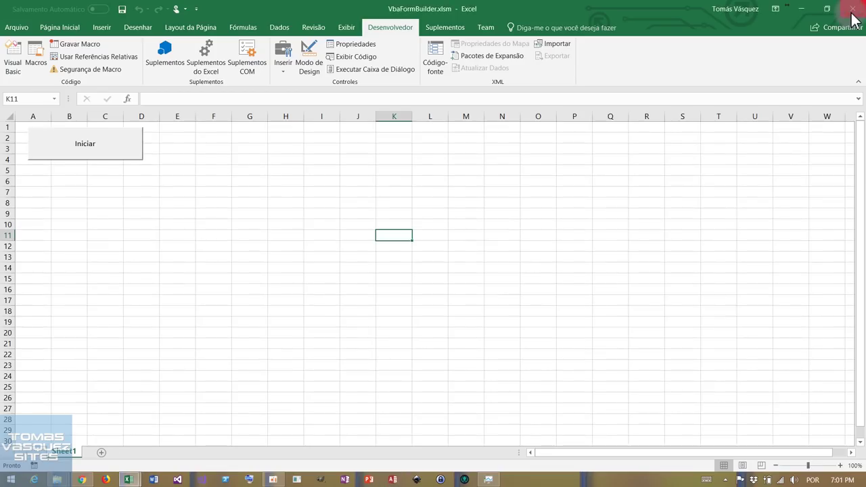
Step: Launch the database selection form and browse Documents to set Caminho to GeradorDeCadastros.accdb
left_click(83, 154)
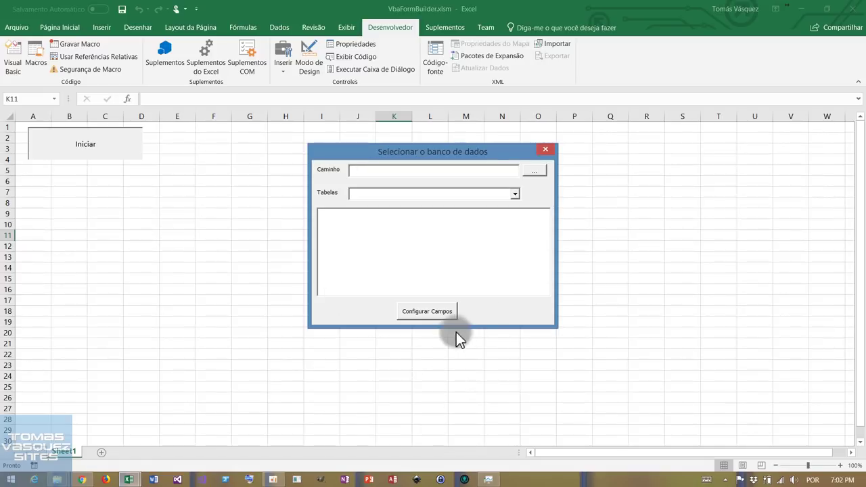
left_click(534, 170)
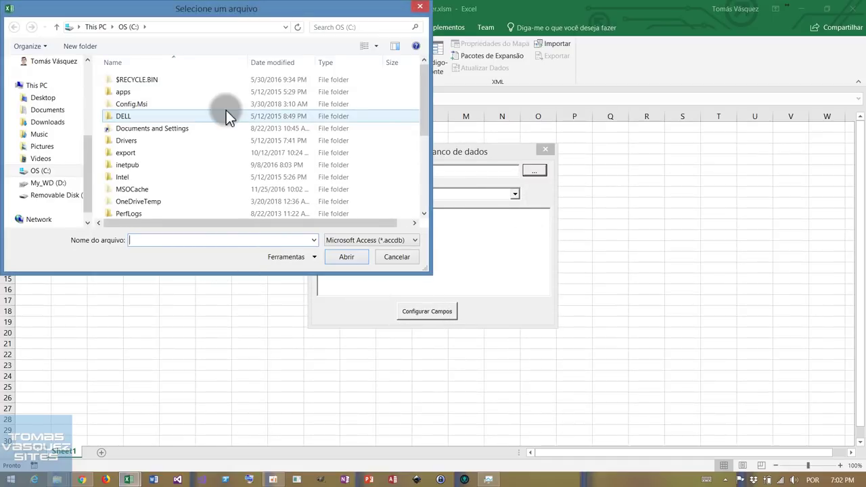
left_click(56, 113)
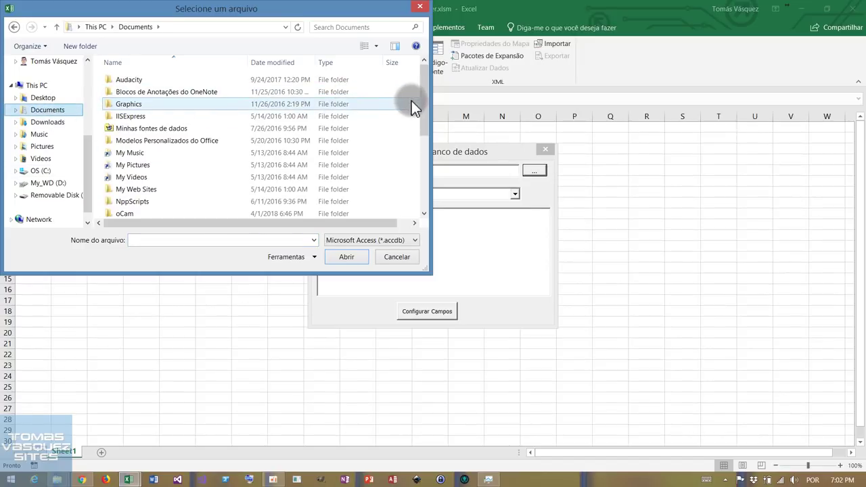
mouse_move(424, 103)
left_mouse_down()
mouse_move(407, 176)
mouse_move(394, 184)
left_mouse_up()
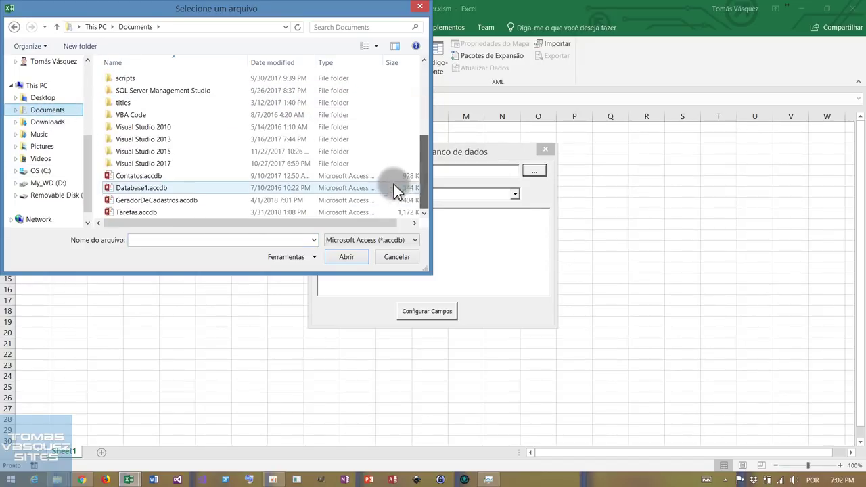
left_click(157, 201)
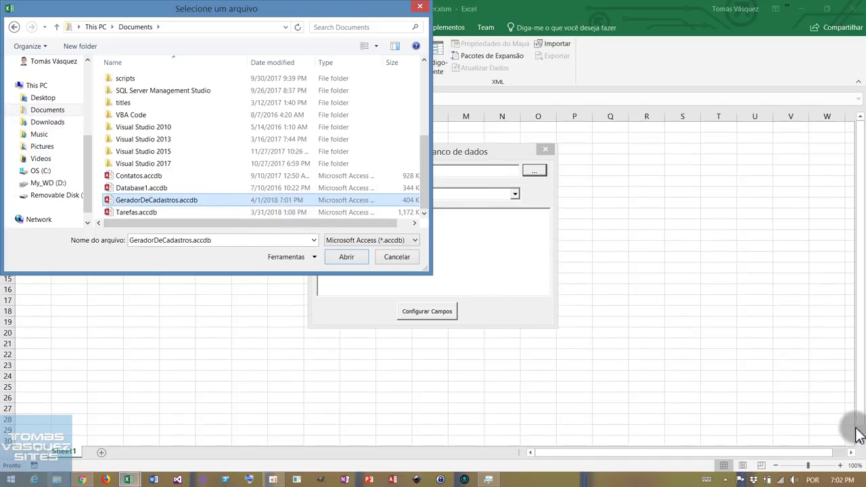
left_click(348, 258)
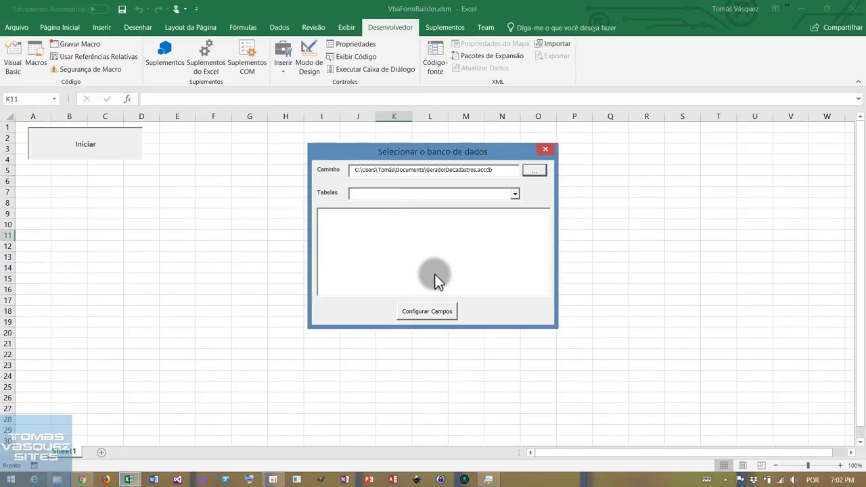
Step: Pick Pessoas from the Tabelas list and browse the ID, Nome and SobreNome field rows
left_click(514, 196)
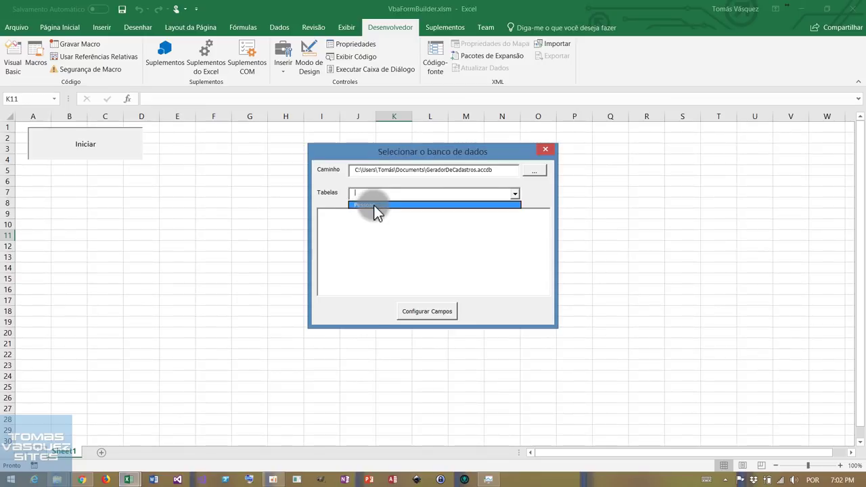
left_click(374, 205)
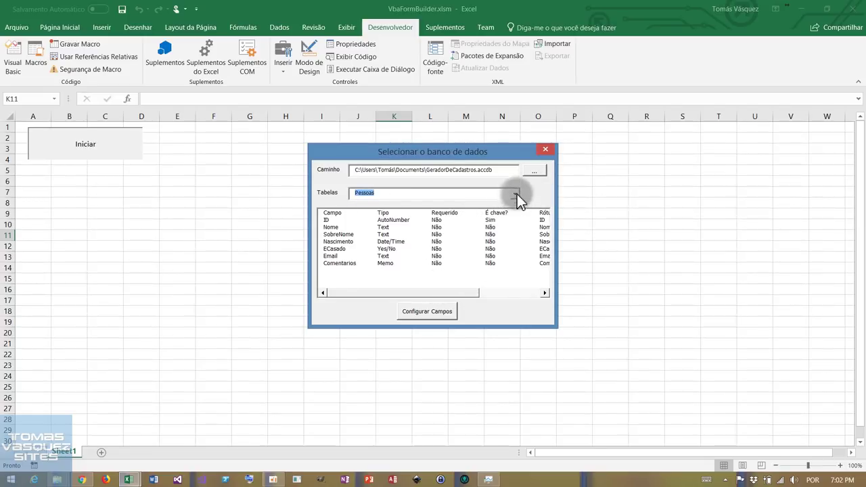
mouse_move(462, 296)
left_mouse_down()
mouse_move(501, 294)
mouse_move(449, 291)
left_mouse_up()
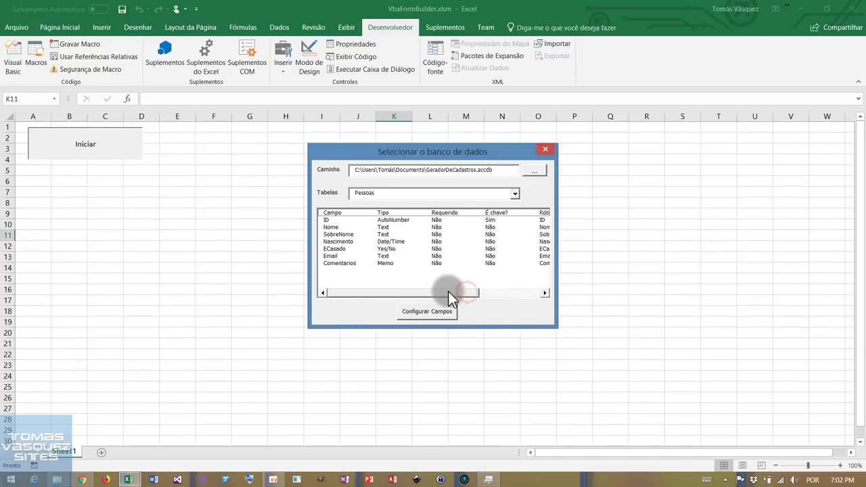
left_click(403, 220)
left_click(397, 228)
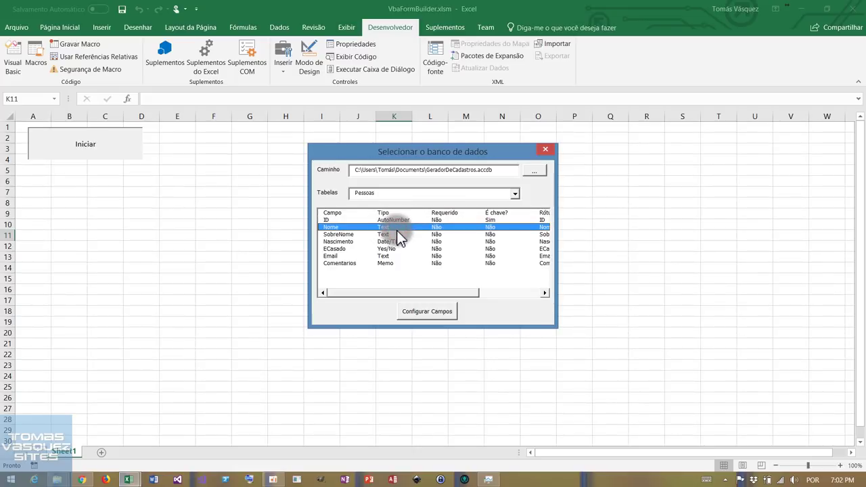
left_click(395, 219)
left_click(390, 235)
left_click(389, 249)
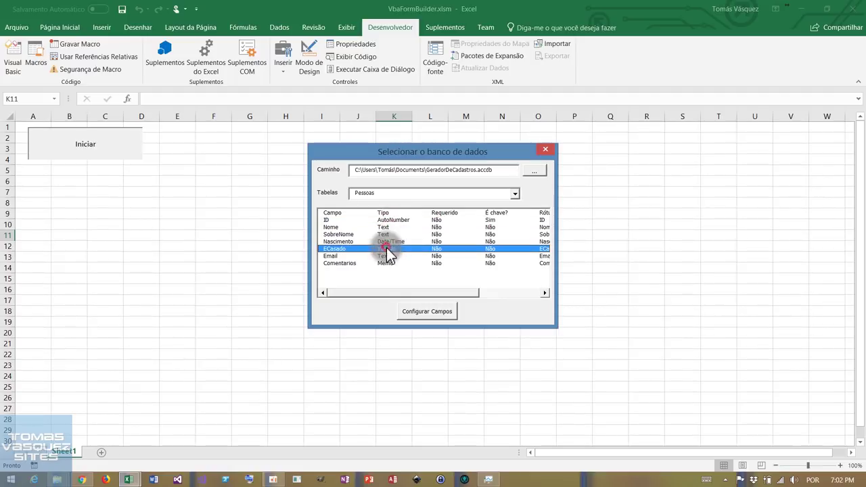
left_click(393, 220)
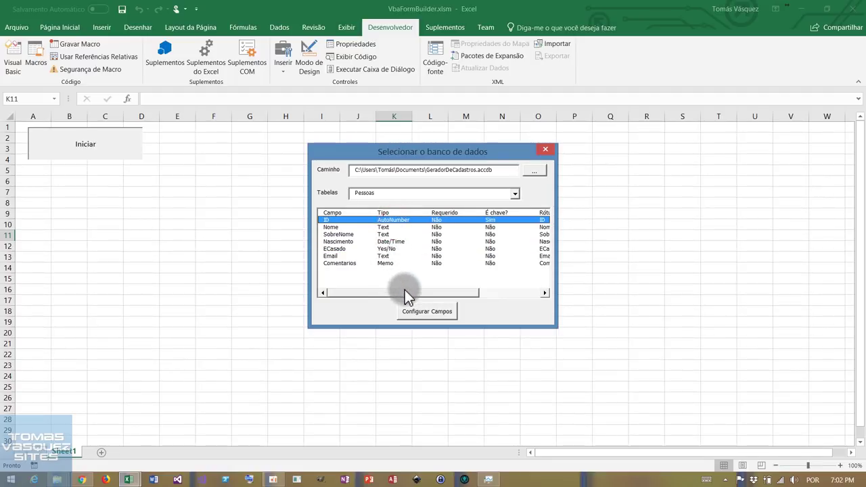
Step: Scroll the field list sideways and recheck the ID, Nome and SobreNome rows
left_click_drag(429, 296, 411, 292)
left_click(403, 221)
left_click(393, 228)
left_click(334, 224)
left_click(334, 219)
left_click(340, 228)
left_click(342, 235)
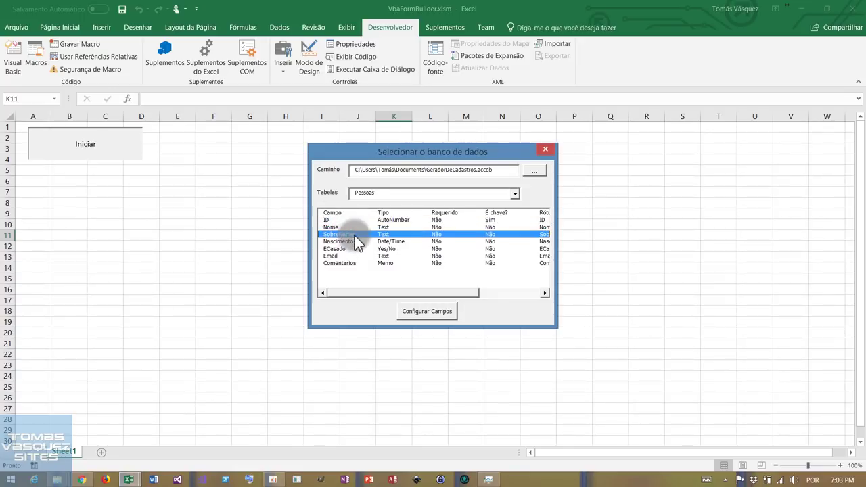
left_click(439, 213)
Step: Scroll the field list to review the ECasado and Comentarios rows, keeping Pessoas selected
left_click_drag(457, 296, 531, 295)
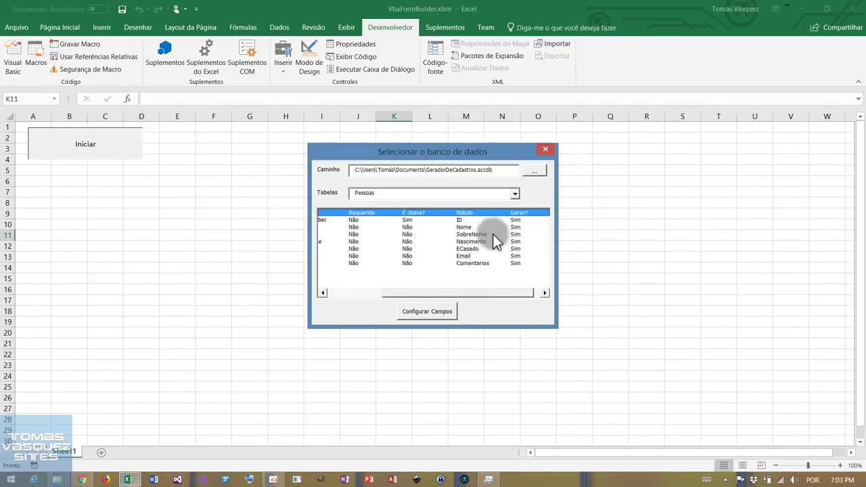
left_click_drag(473, 294, 544, 297)
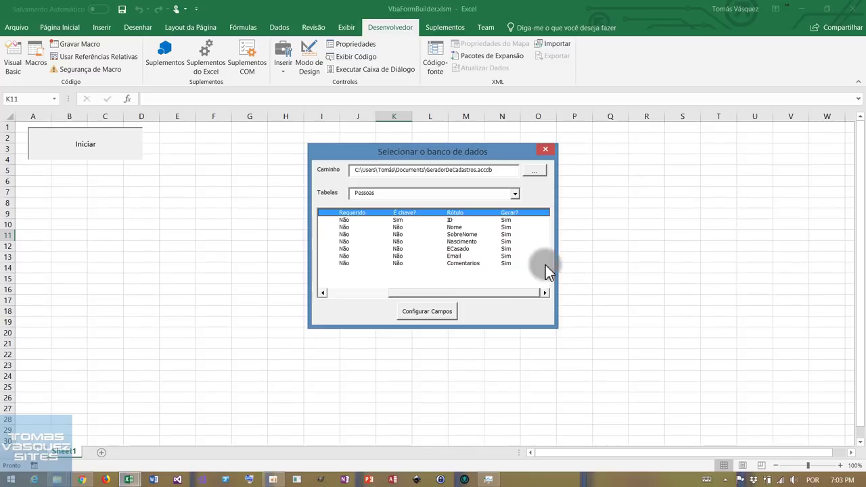
left_click_drag(507, 224, 502, 249)
left_click(464, 264)
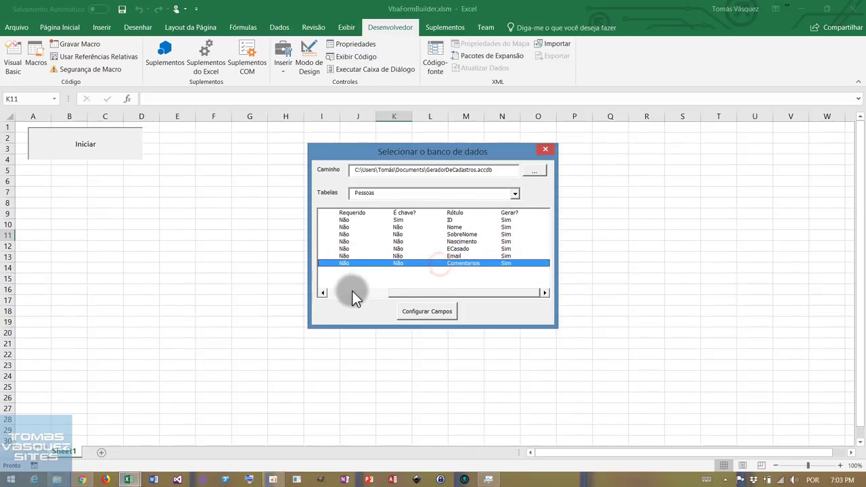
left_click(352, 292)
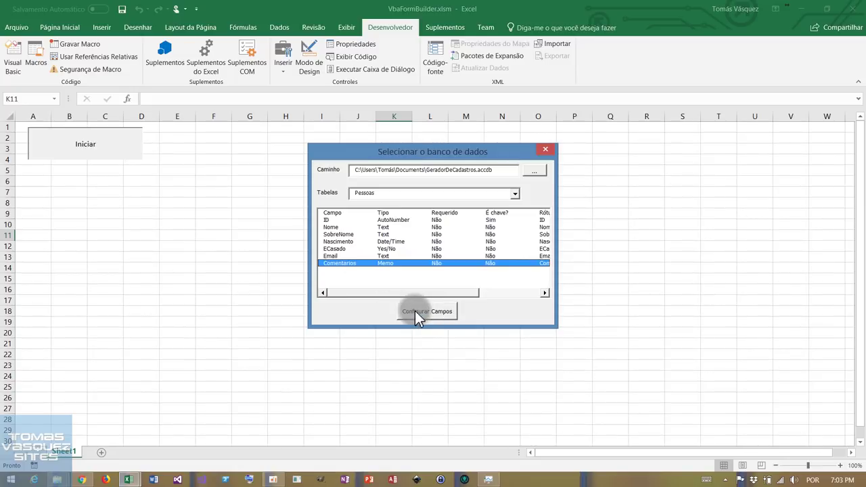
left_click(403, 196)
Step: Open Configurar Campos for the Pessoas table and inspect the ID and SobreNome field settings
left_click(403, 195)
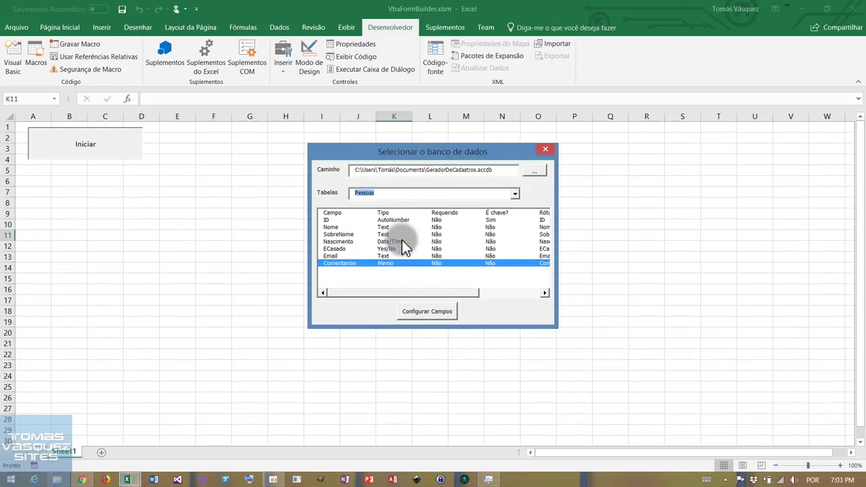
left_click(427, 312)
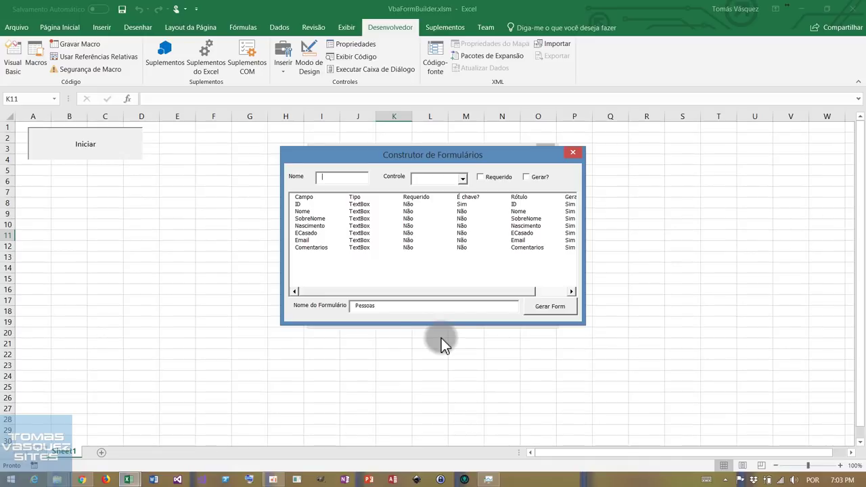
mouse_move(518, 294)
left_mouse_down()
mouse_move(547, 288)
mouse_move(506, 287)
left_mouse_up()
left_click(364, 204)
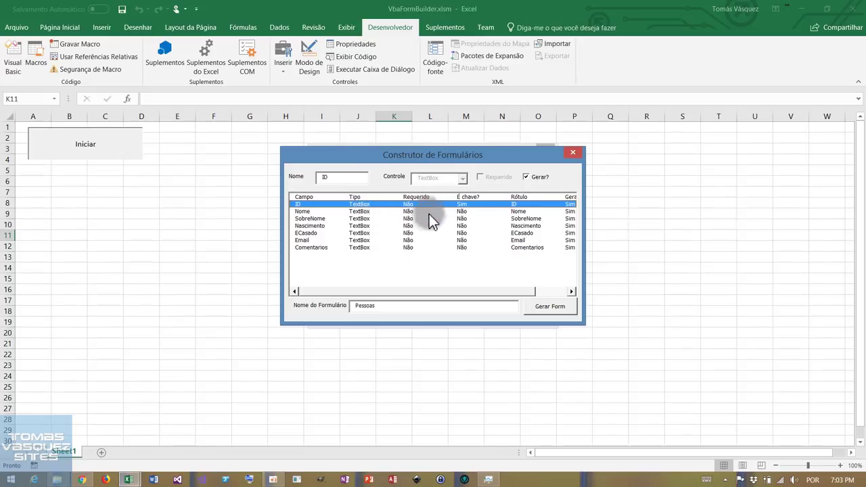
left_click(371, 212)
left_click(366, 219)
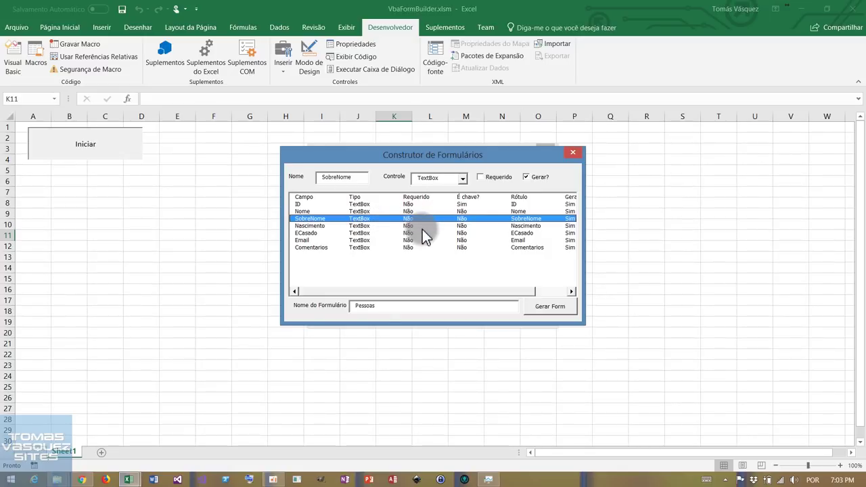
left_click(423, 211)
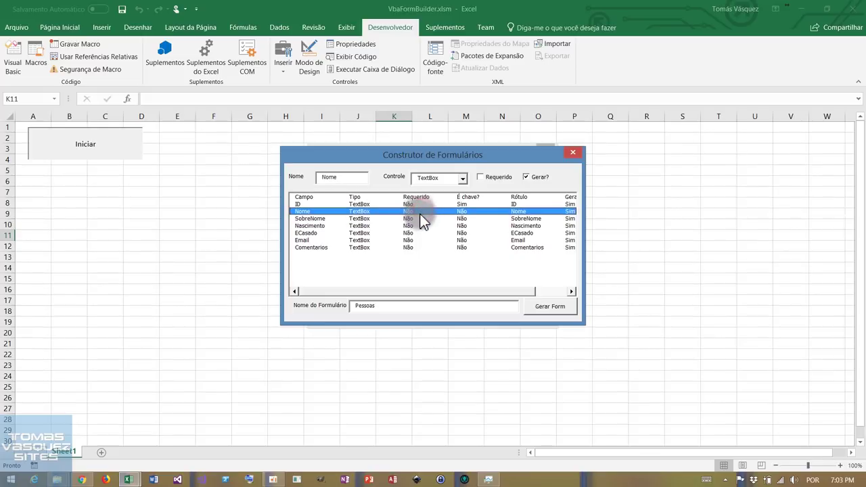
left_click(421, 204)
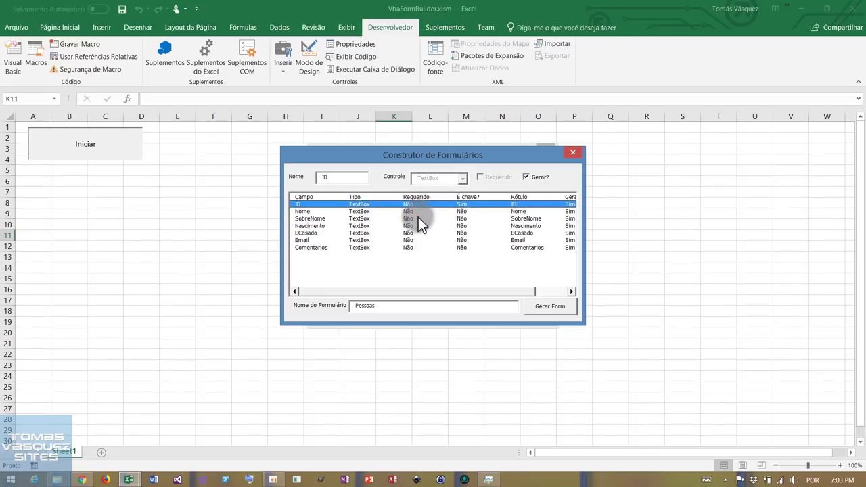
Step: Tick Requerido for Nome, SobreNome and Nascimento, then select the ECasado field
left_click(323, 211)
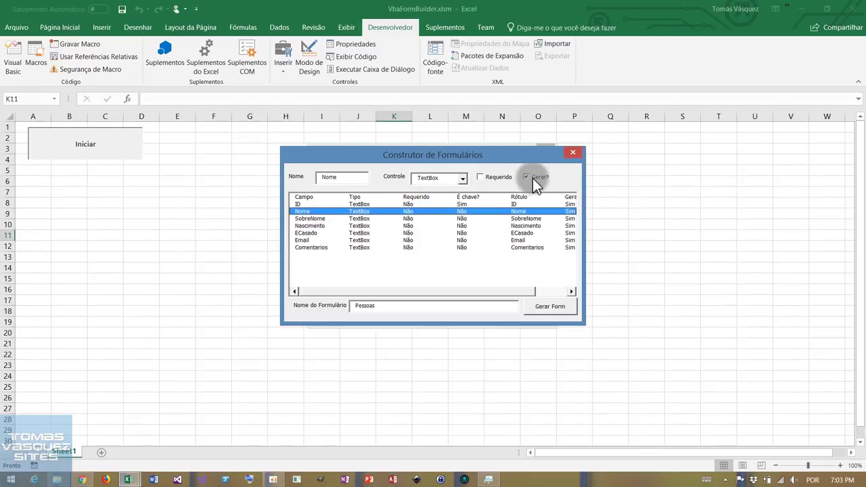
left_click(316, 219)
left_click(317, 211)
left_click(345, 177)
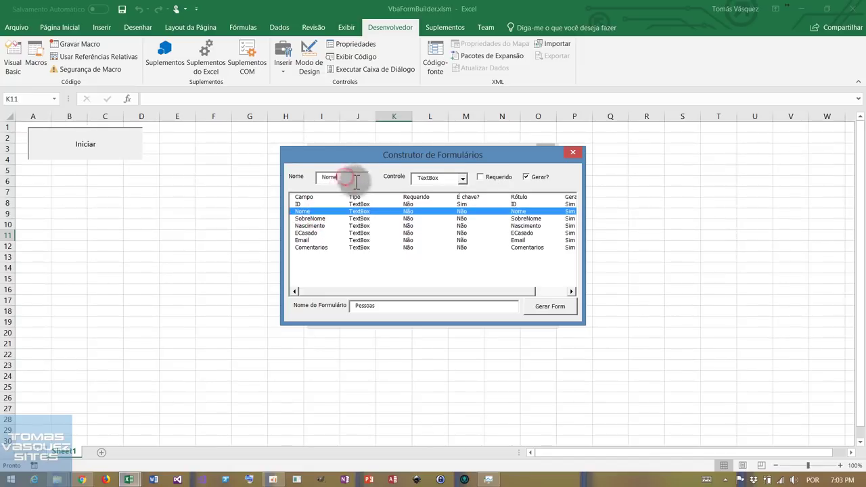
left_click(480, 177)
left_click(332, 219)
left_click(480, 178)
left_click(320, 225)
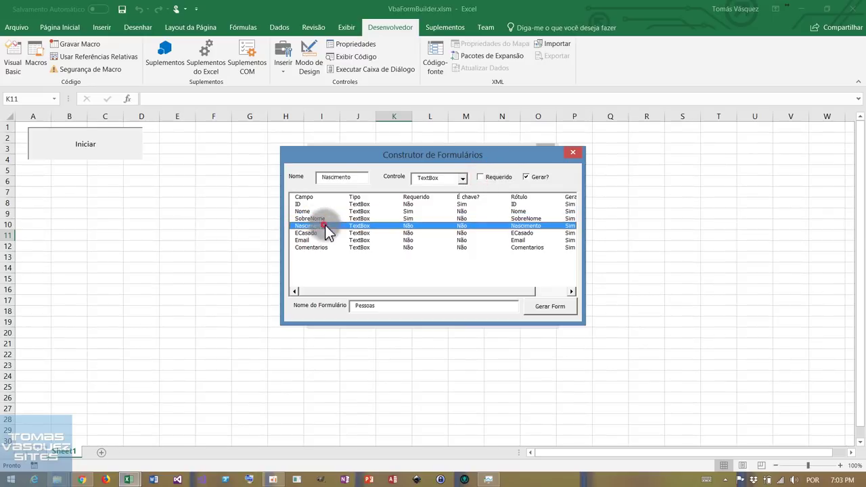
left_click(480, 178)
left_click(316, 233)
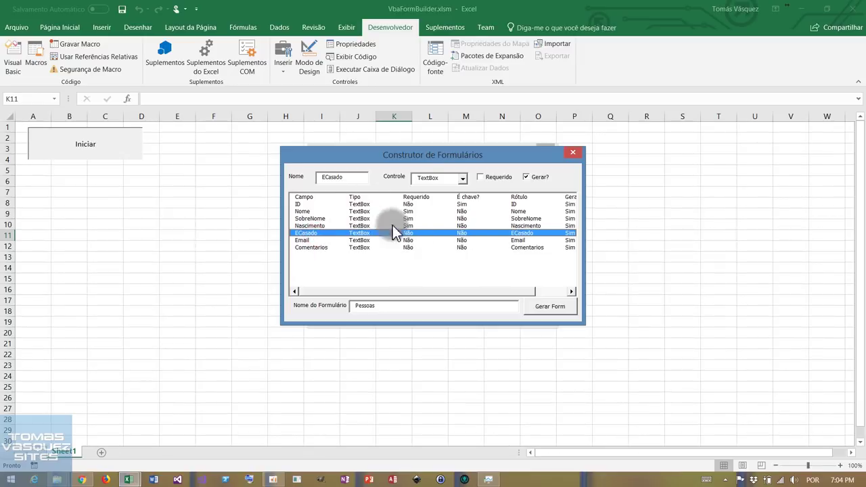
left_click_drag(382, 160, 548, 285)
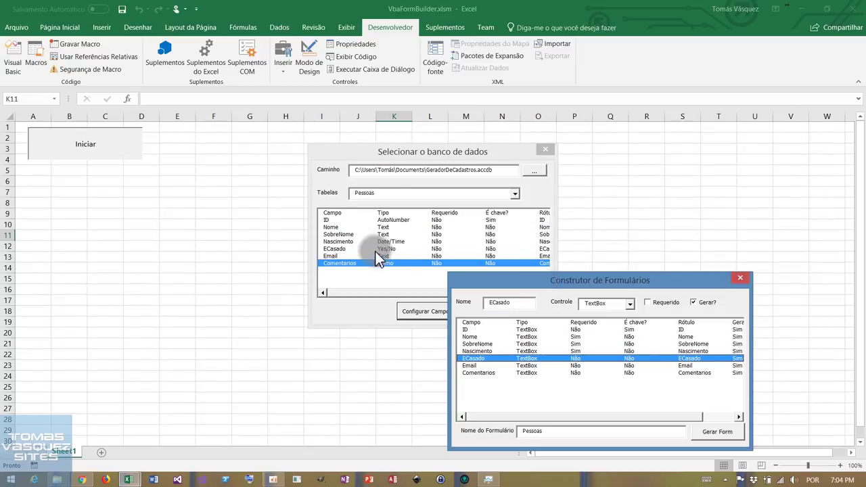
Step: Set the ECasado field's Controle to CheckBox
mouse_move(511, 279)
left_mouse_down()
mouse_move(349, 192)
mouse_move(349, 206)
left_mouse_up()
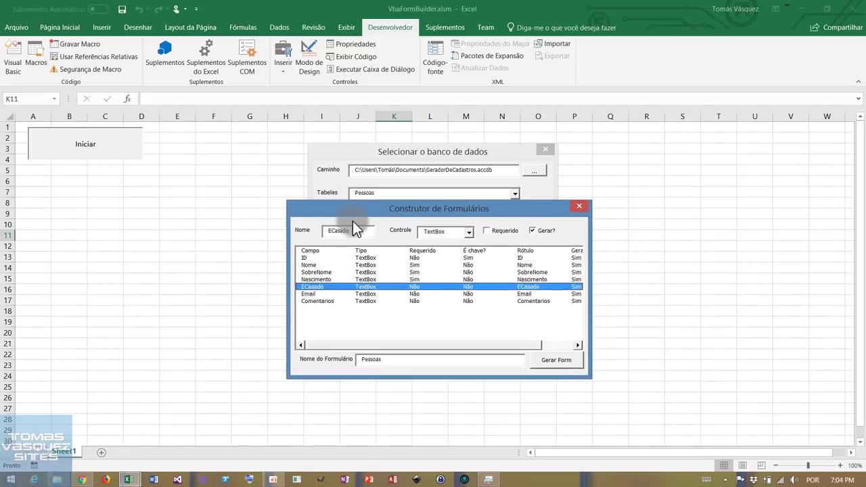
left_click(468, 232)
left_click(441, 258)
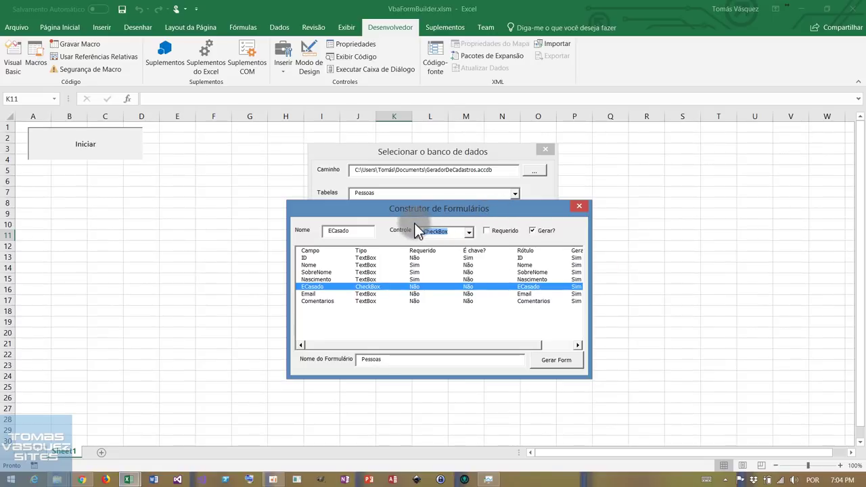
left_click_drag(415, 219, 406, 197)
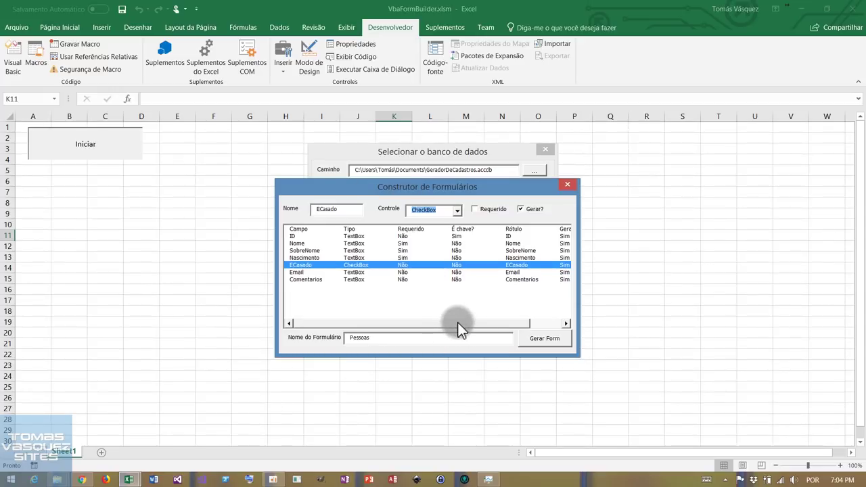
Step: Check the Email and Comentarios settings, confirm form name Pessoas, and generate ufmPessoas with Gerar Form
left_click(462, 273)
left_click(458, 279)
left_click(342, 272)
left_click(332, 280)
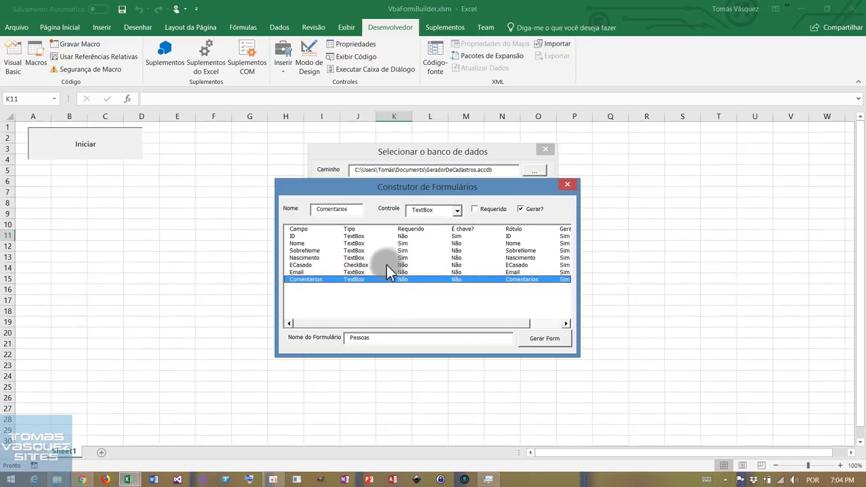
left_click(381, 340)
type("s")
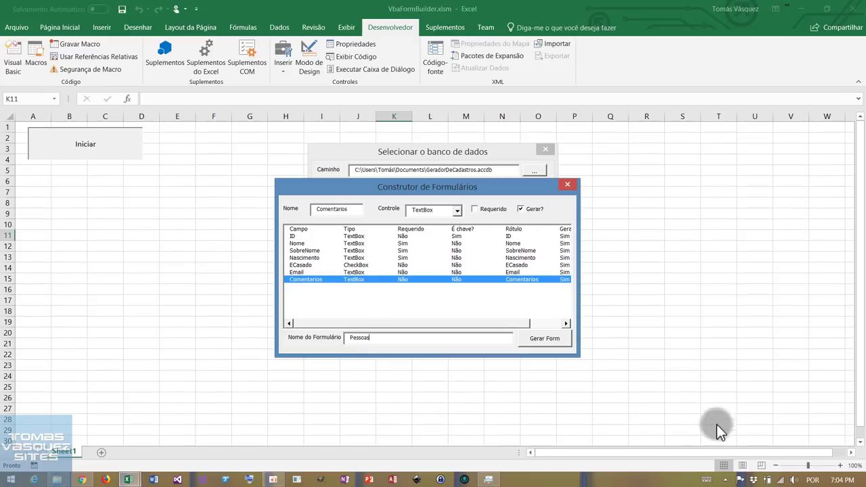
left_click(557, 340)
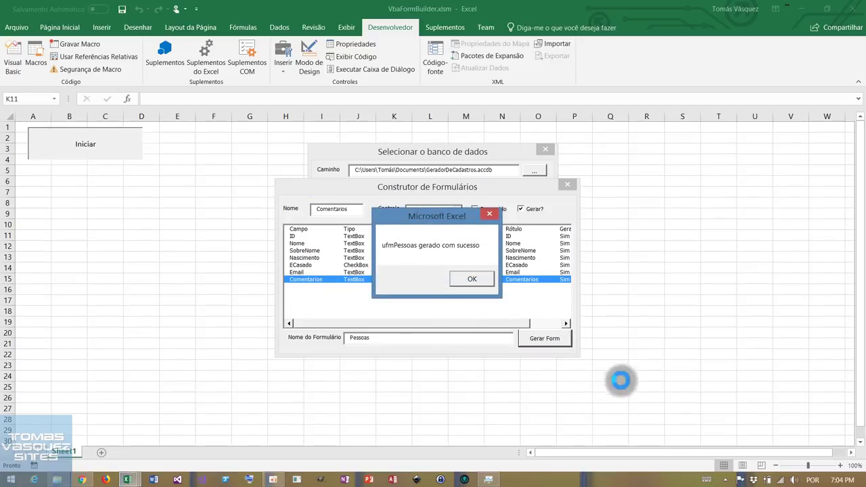
Step: Dismiss the 'ufmPessoas gerado com sucesso' message and close the VbaFormBuilder workbook
left_click(467, 274)
left_click(393, 191)
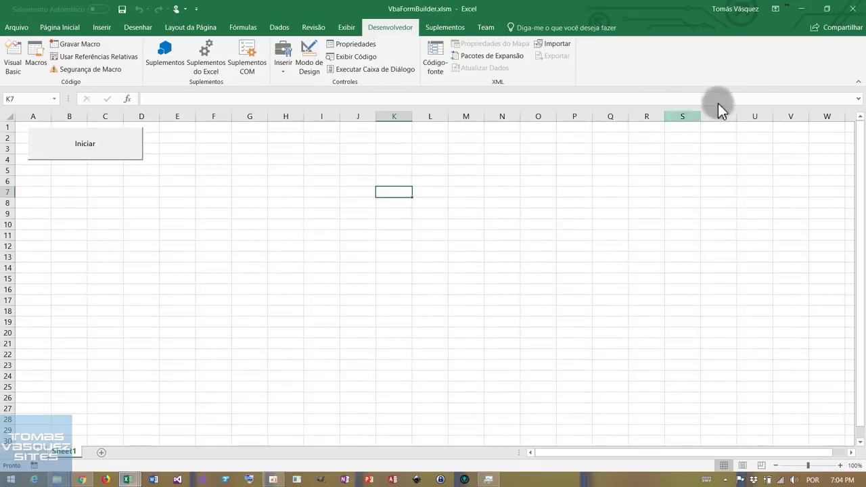
left_click(851, 9)
left_click(399, 215)
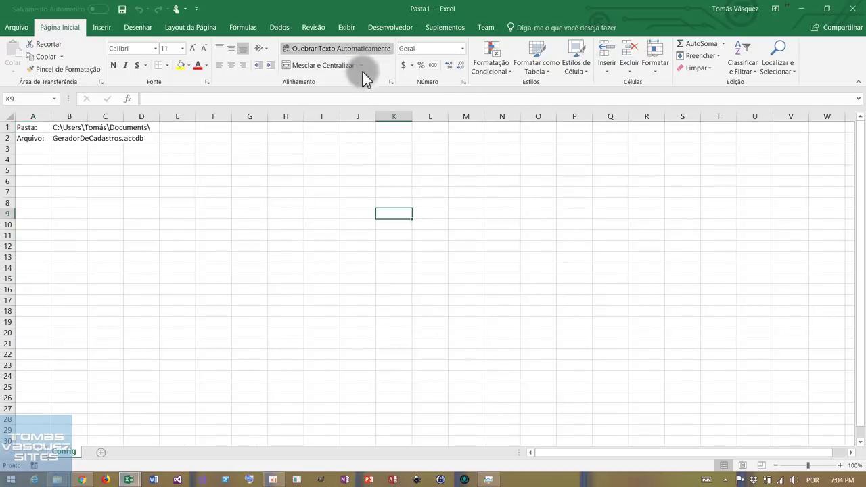
left_click(349, 11)
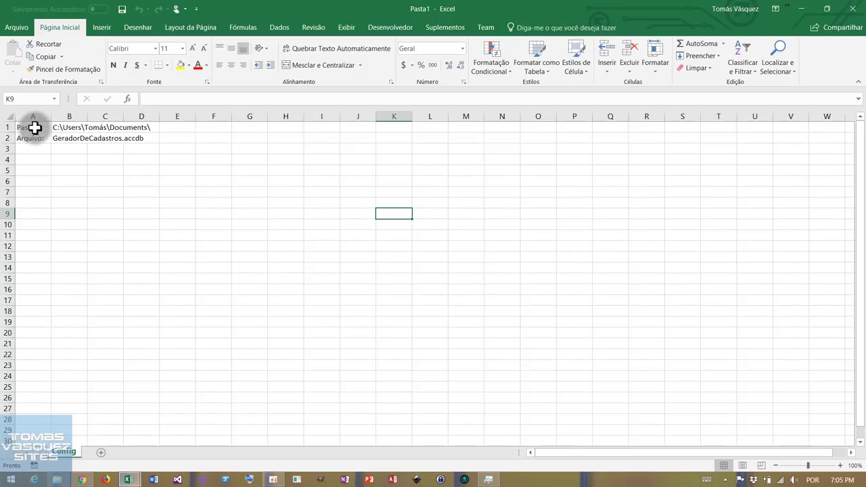
Step: Check the Config sheet's folder and ARQUIVO file settings in B1:B2, then bring up the VBA editor
left_click_drag(30, 127, 33, 136)
left_click(64, 138)
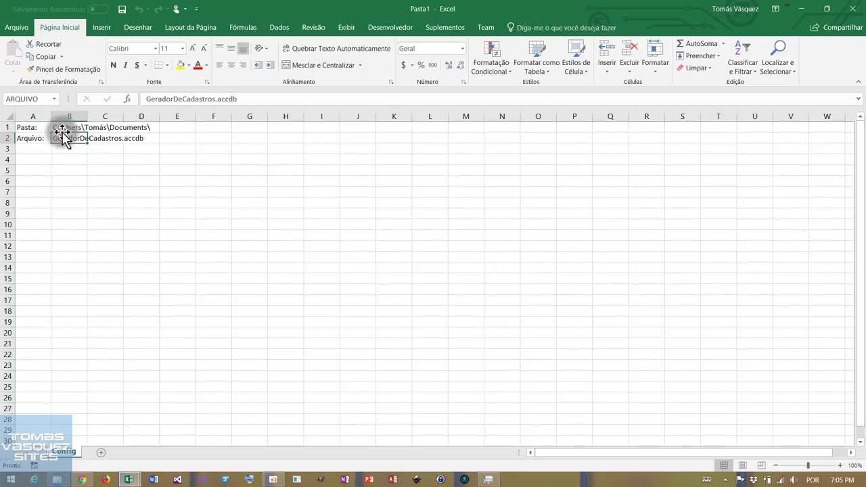
left_click_drag(65, 126, 61, 140)
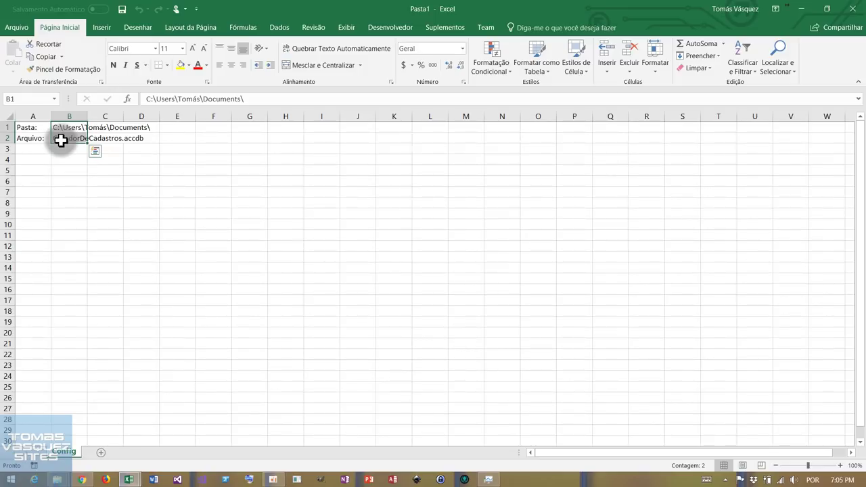
left_click(69, 138)
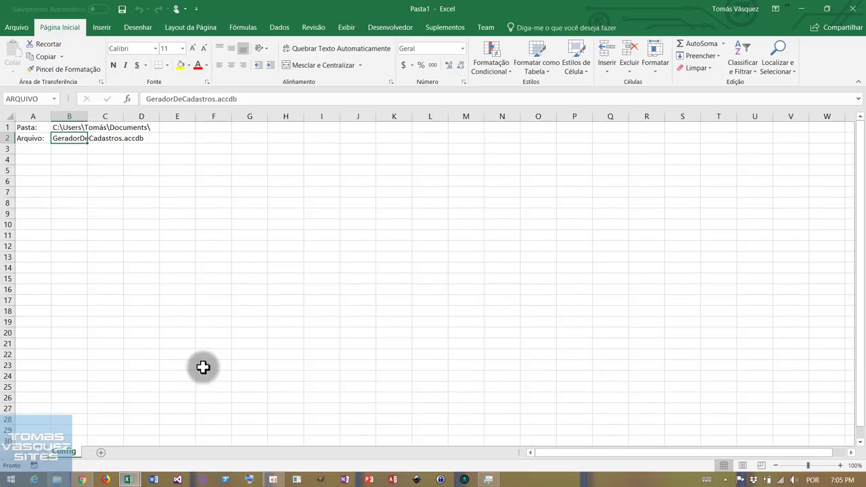
left_click(138, 480)
left_click(135, 432)
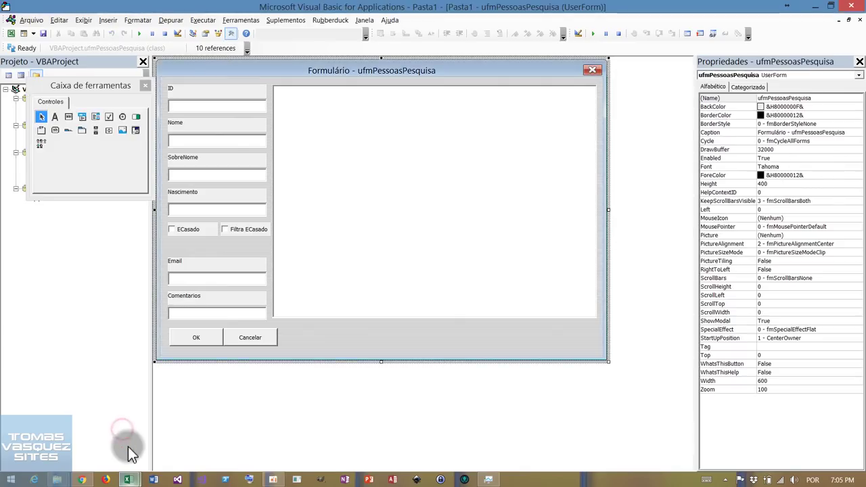
Step: Open ufmPessoas, ufmPessoasPesquisa, modAuxiliar, modPessoas, modTypes and the Pessoas class in turn
left_click_drag(77, 85, 69, 267)
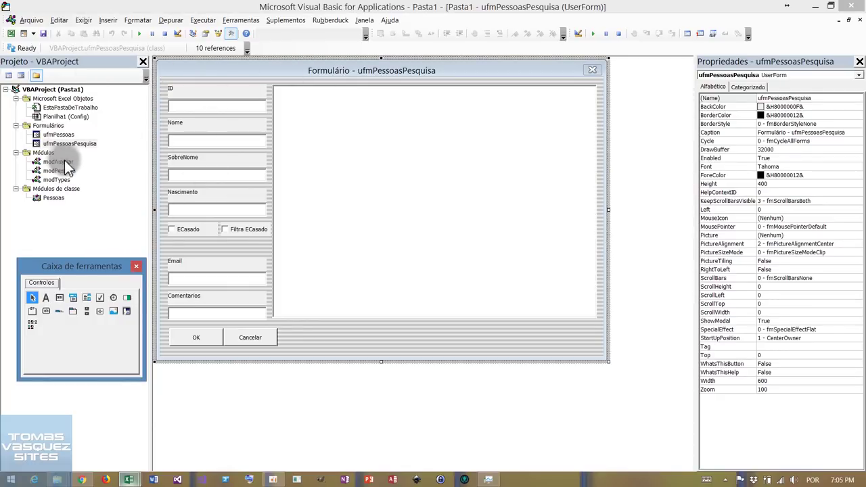
double_click(64, 135)
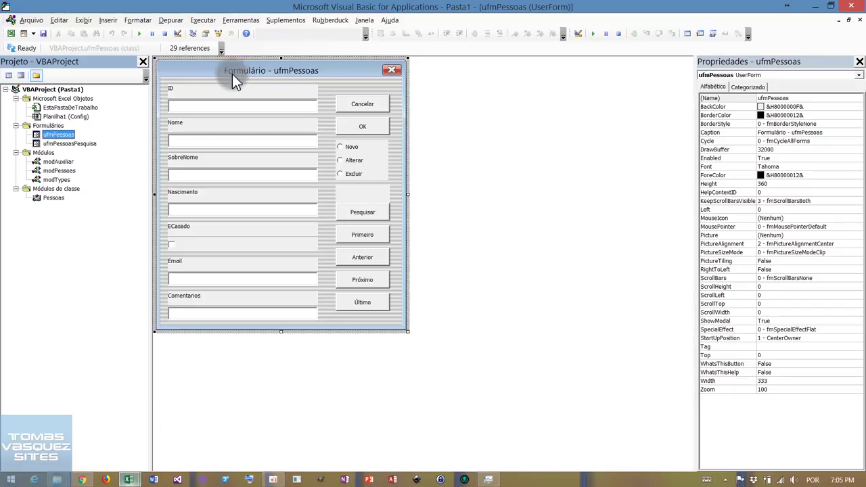
double_click(90, 144)
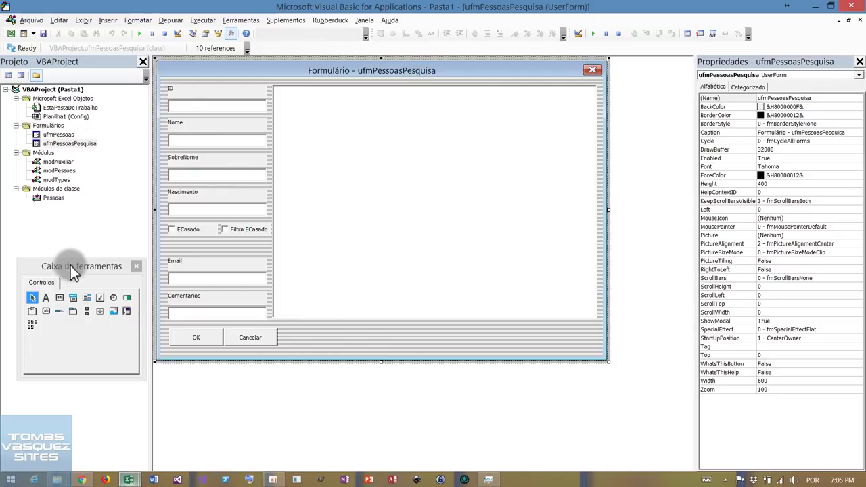
left_click_drag(90, 262, 89, 290)
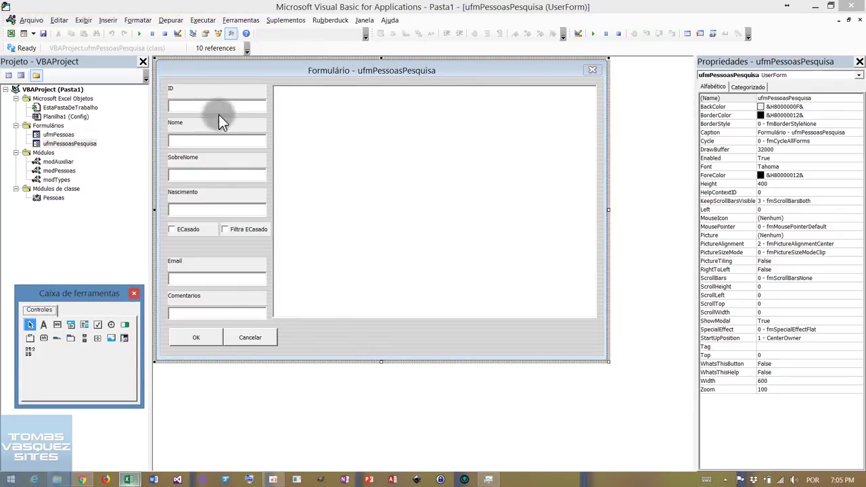
double_click(64, 162)
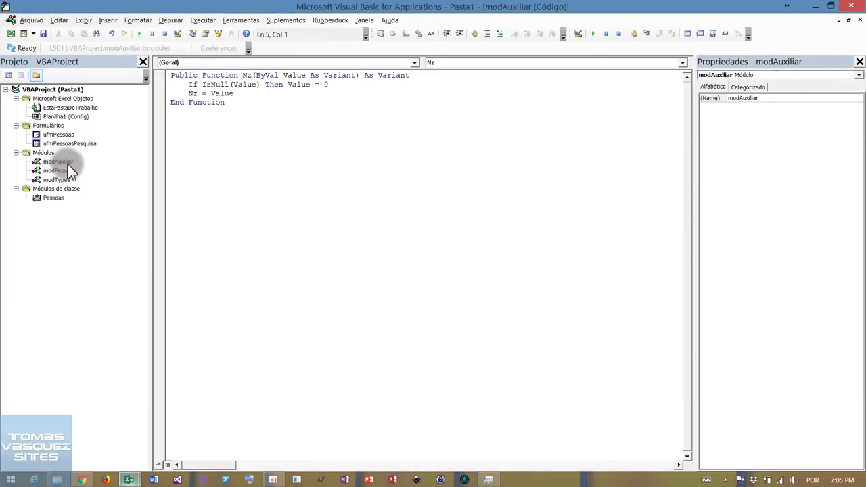
double_click(66, 172)
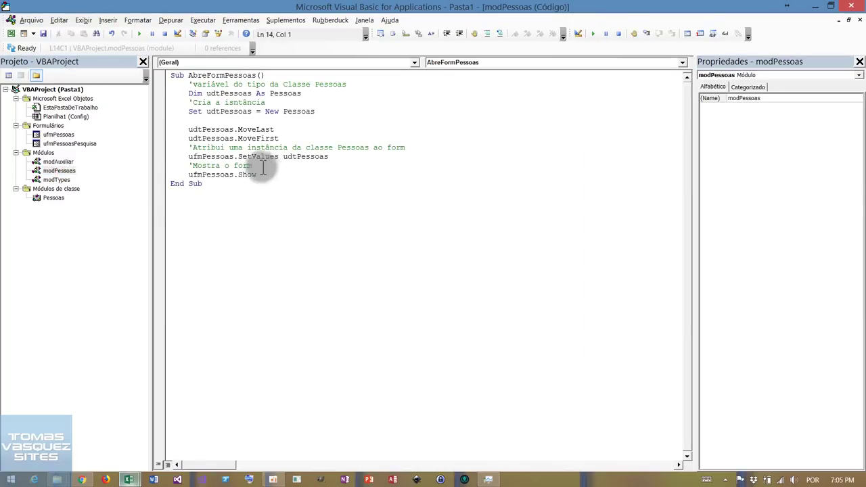
double_click(64, 179)
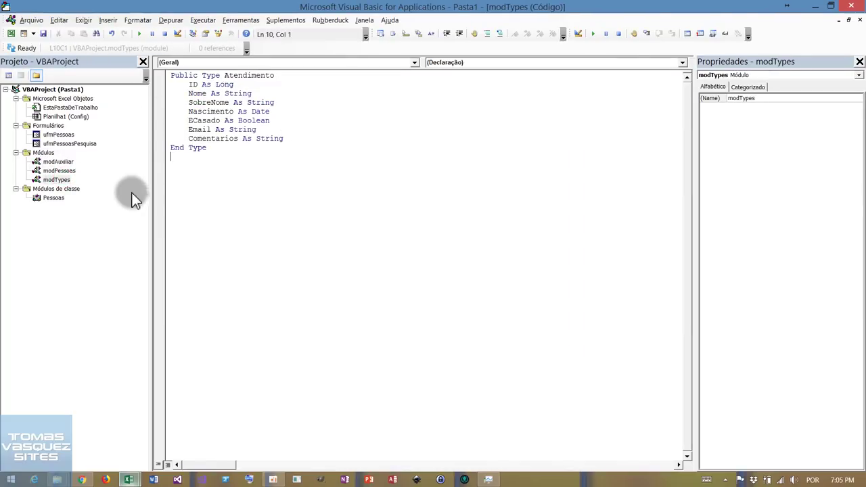
double_click(54, 198)
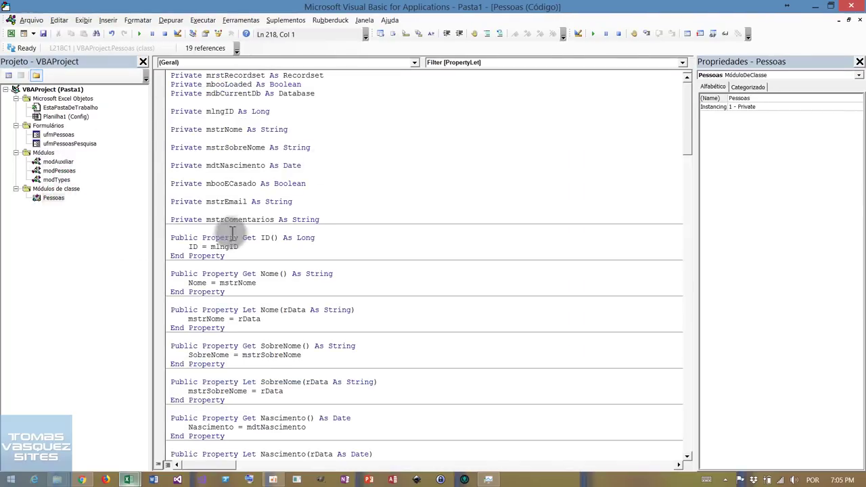
Step: Scroll through the Pessoas class code
left_click(265, 139)
scroll(265, 139, "down", 7)
scroll(267, 141, "down", 7)
scroll(267, 142, "down", 6)
scroll(268, 142, "down", 6)
scroll(268, 142, "down", 6)
scroll(268, 143, "down", 6)
scroll(268, 143, "down", 6)
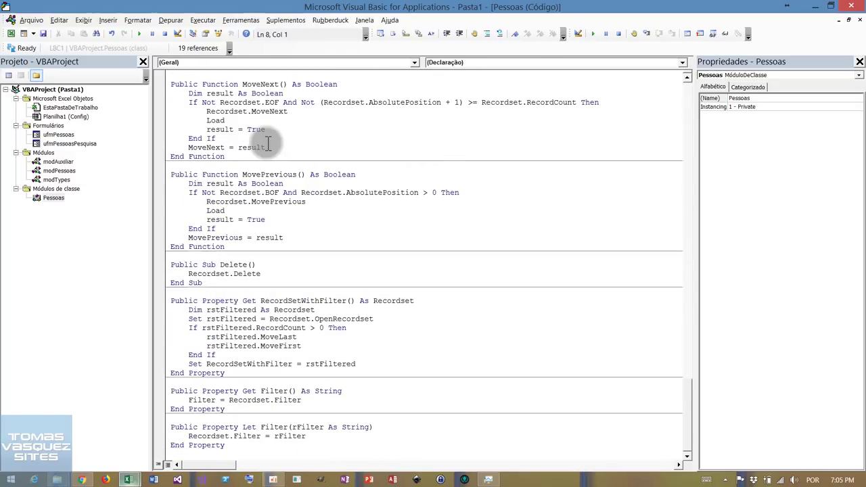
Step: View the code behind the ufmPessoas form
double_click(74, 138)
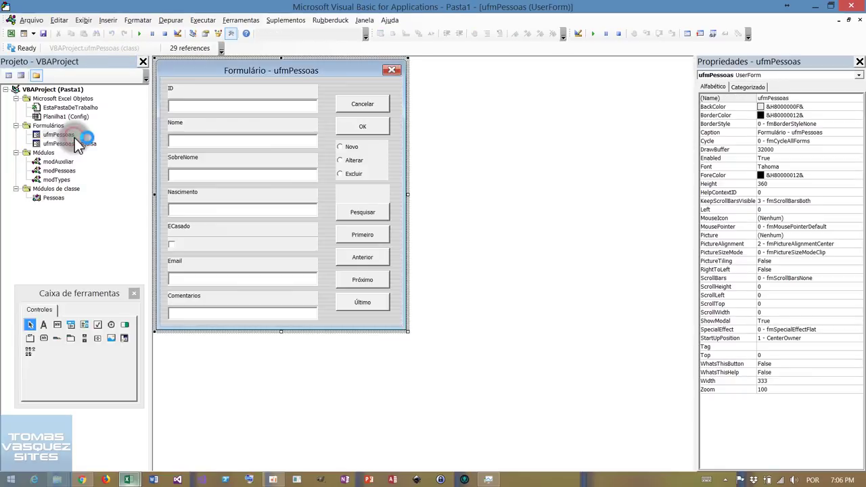
right_click(66, 138)
left_click(68, 147)
scroll(473, 180, "down", 8)
left_click_drag(691, 162, 673, 392)
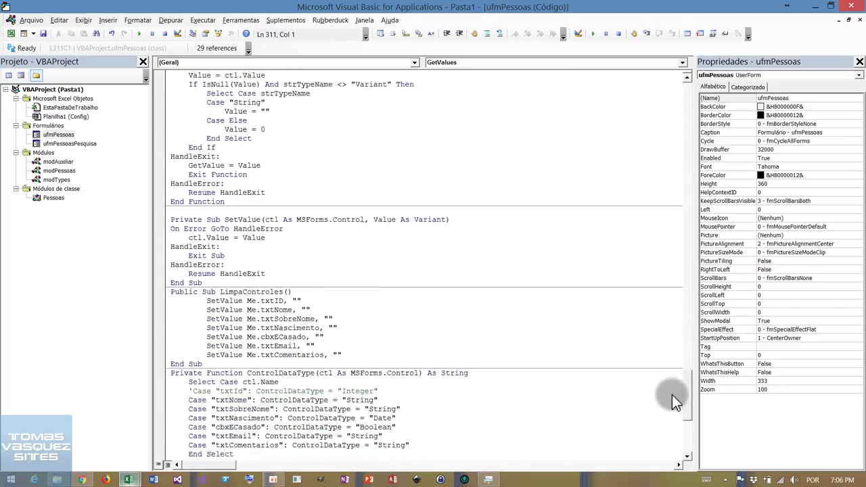
left_click_drag(672, 393, 670, 76)
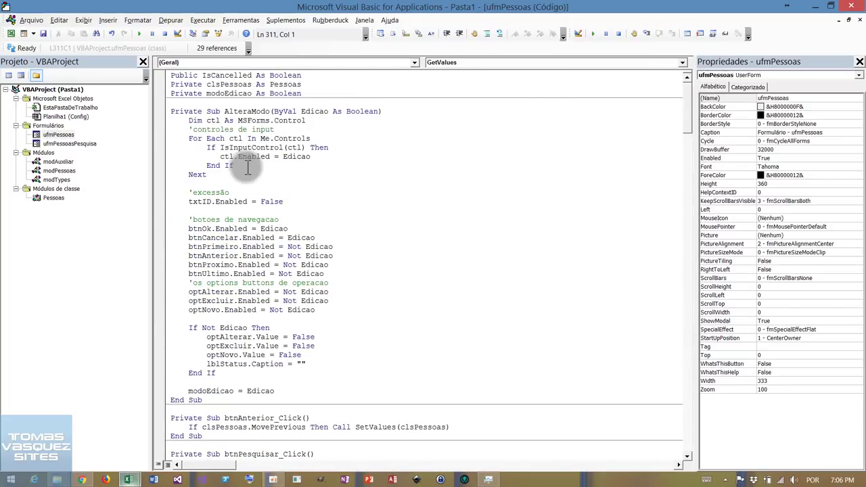
Step: Reopen modPessoas and highlight the AbreFormPessoas procedure
double_click(62, 171)
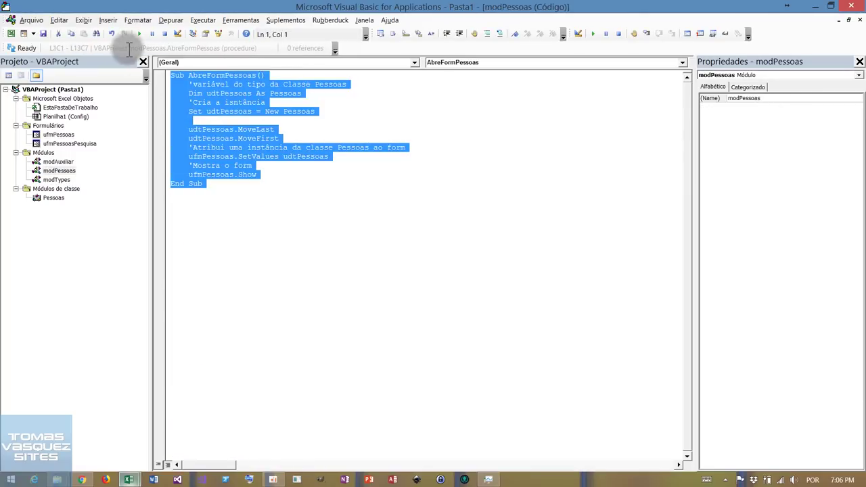
left_click_drag(310, 203, 170, 65)
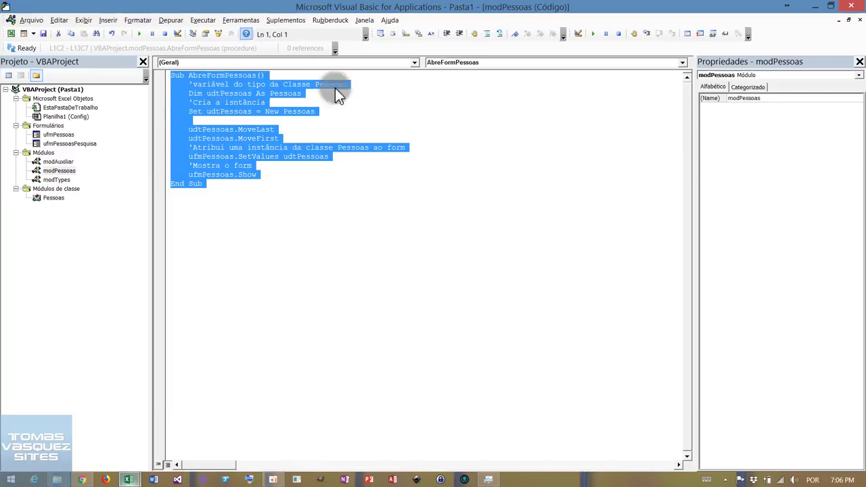
left_click(217, 93)
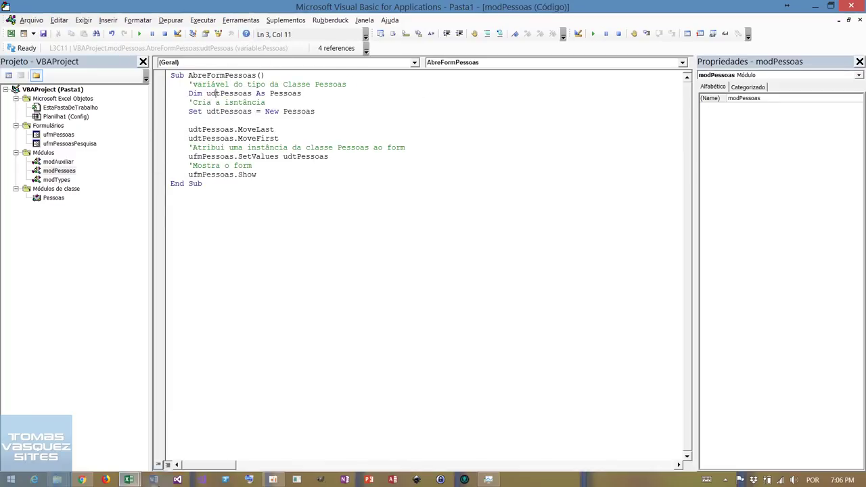
Step: Add a new worksheet to Pasta1 and name it Inicio
mouse_move(128, 480)
left_click(164, 450)
left_click(101, 190)
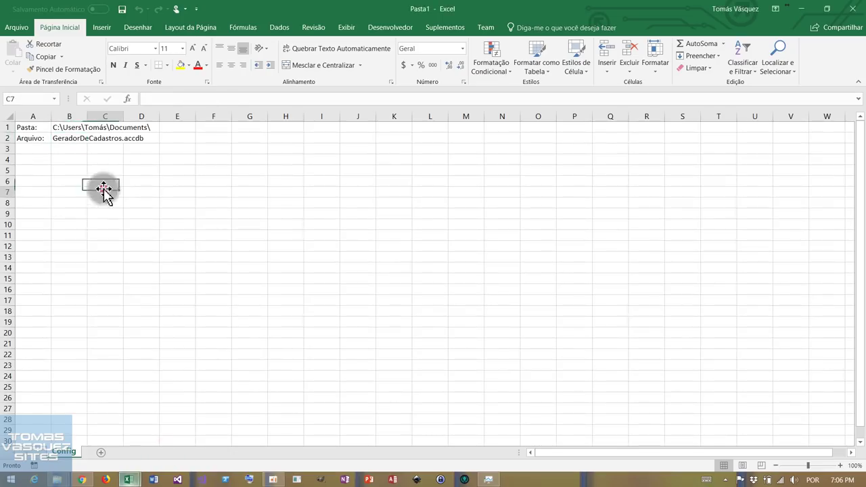
left_click(101, 452)
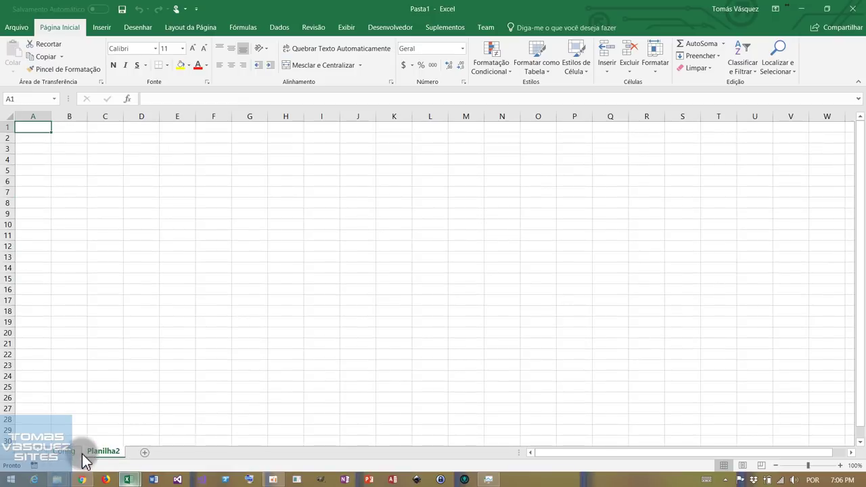
double_click(90, 452)
type("Inicia")
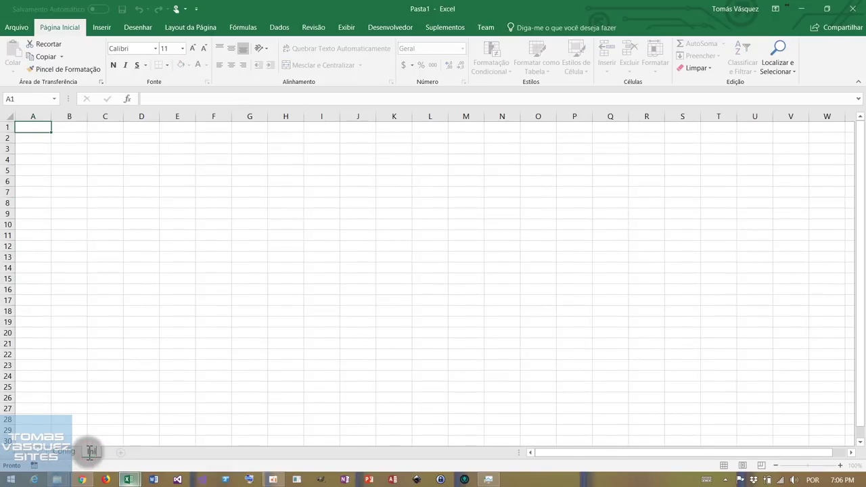
key("BackSpace")
type("o")
key("Return")
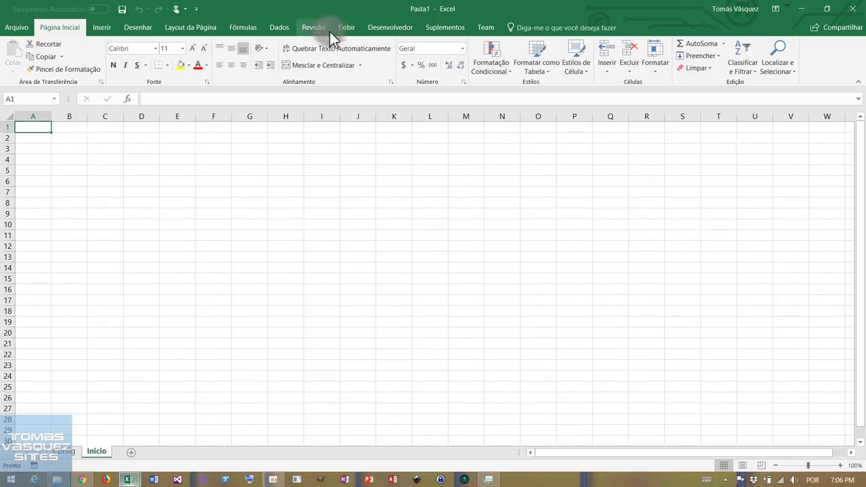
Step: Draw a form button from Desenvolvedor > Inserir and assign it the AbreFormPessoas macro
left_click(385, 29)
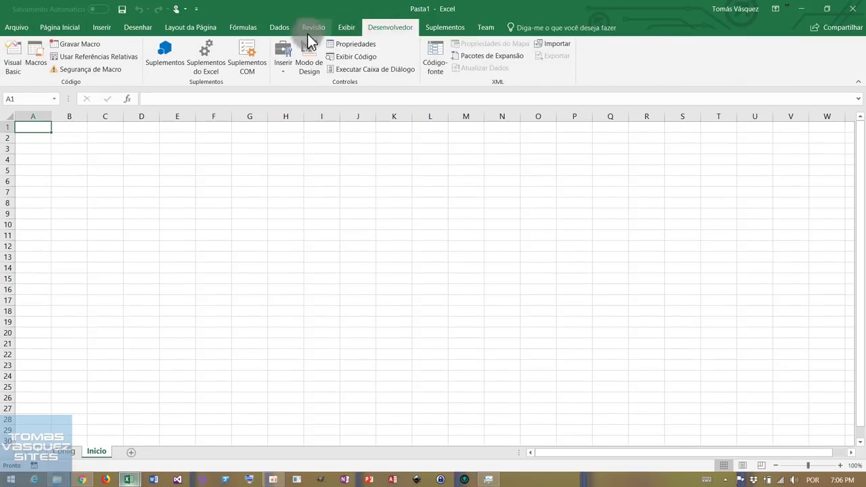
left_click(283, 68)
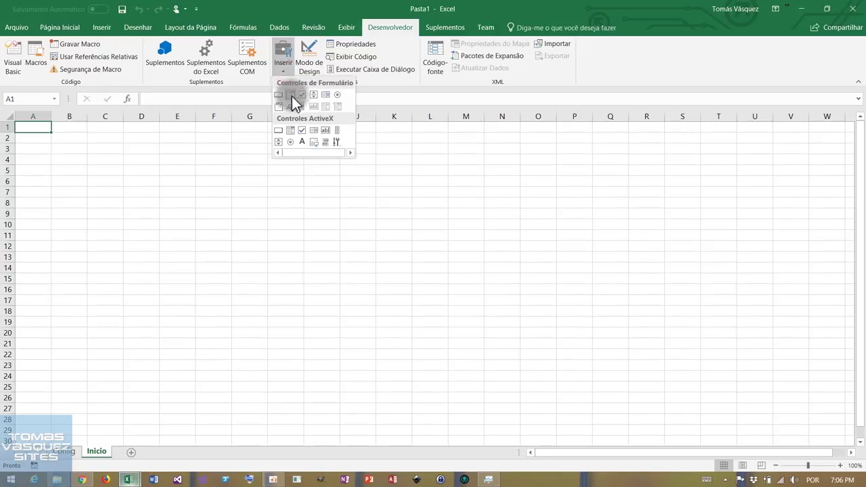
left_click(283, 96)
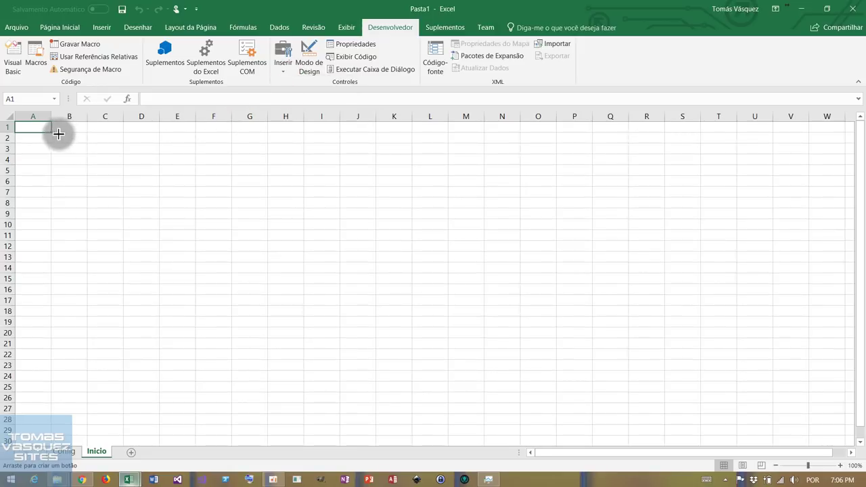
left_click_drag(53, 132, 71, 154)
left_click(346, 168)
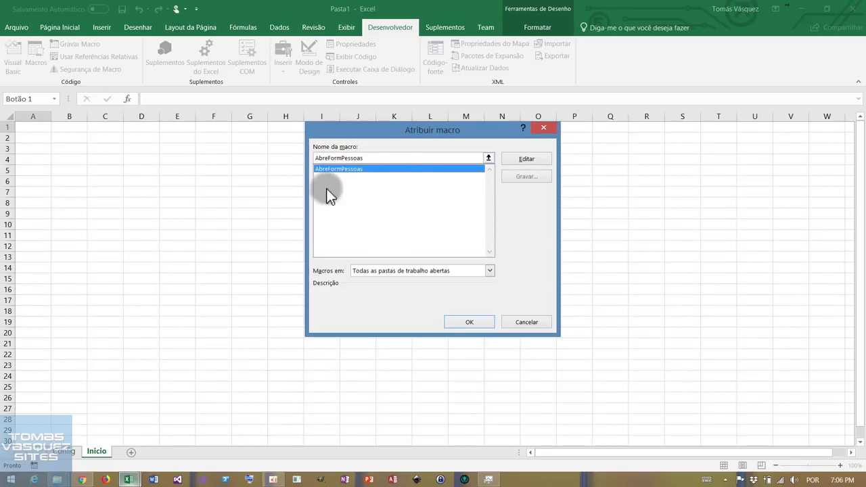
left_click(483, 324)
Step: Stretch the button over B2:E6, label it 'Cadastro de Pessoas', and test that it opens the form
left_click_drag(83, 146, 170, 184)
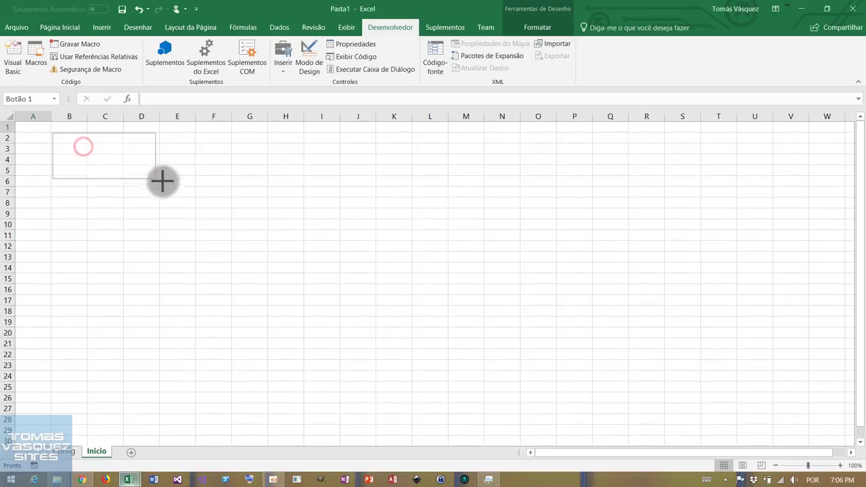
left_click(122, 160)
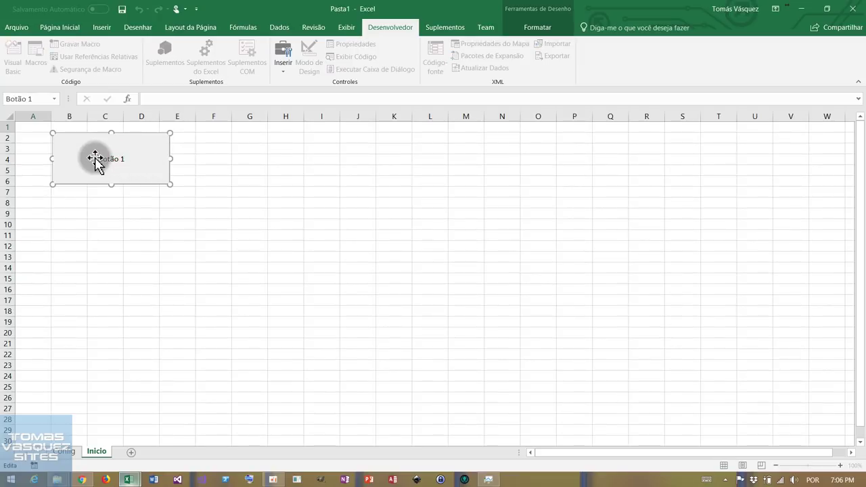
key("BackSpace")
key("BackSpace")
key("BackSpace")
type("Cadastro de Pessos")
key("BackSpace")
type("as")
left_click(378, 227)
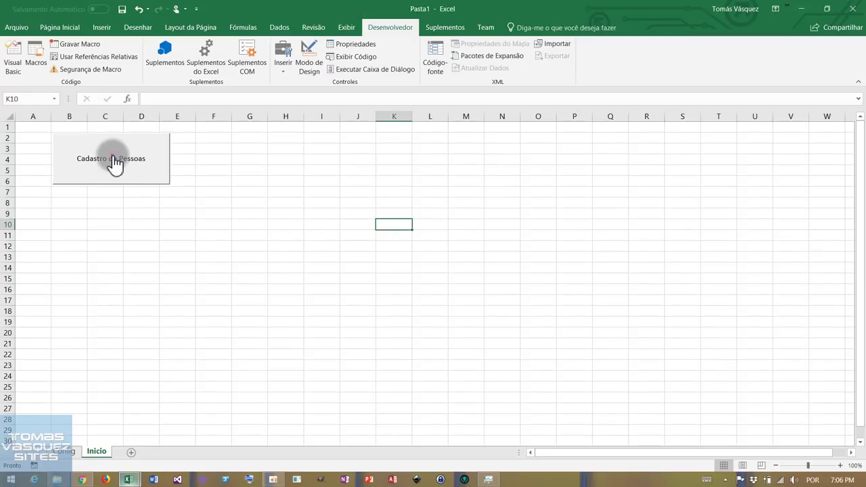
left_click(115, 166)
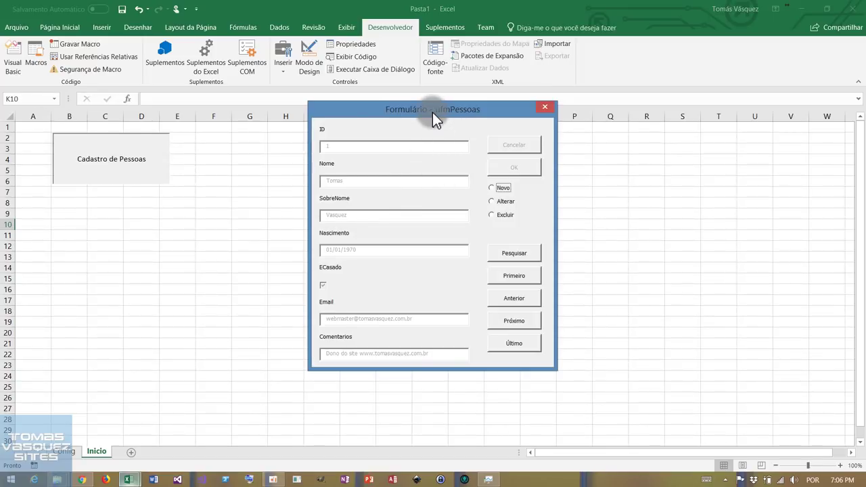
left_click(82, 479)
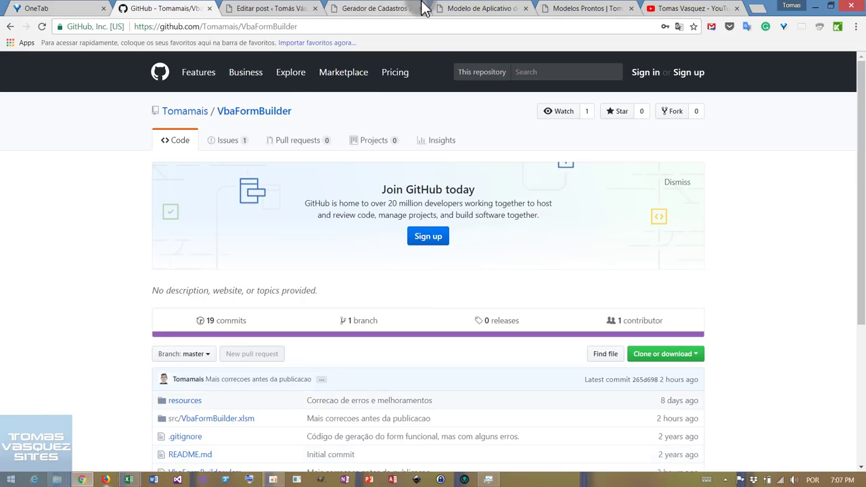
Step: Enlarge the blog's Figura 1 'Modelo Cadastro Excel VBA' screenshot, then bring Excel's Pessoas form forward
left_click(576, 9)
scroll(333, 338, "down", 5)
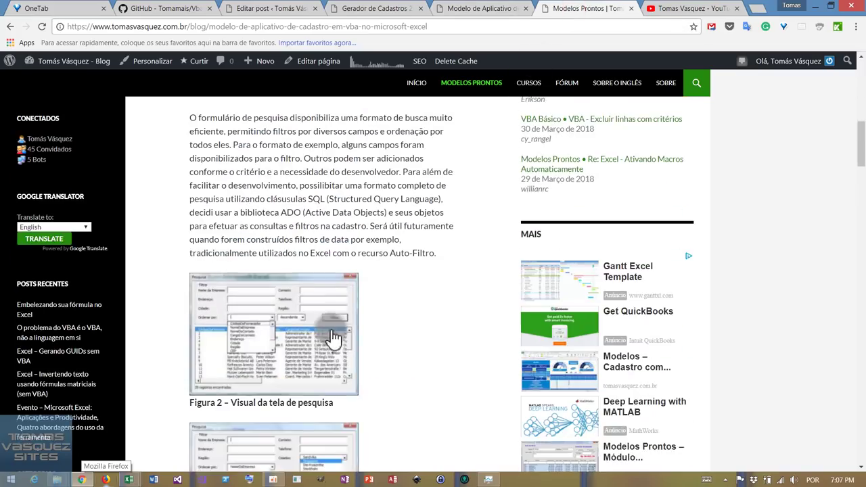
scroll(334, 339, "up", 3)
left_click(284, 221)
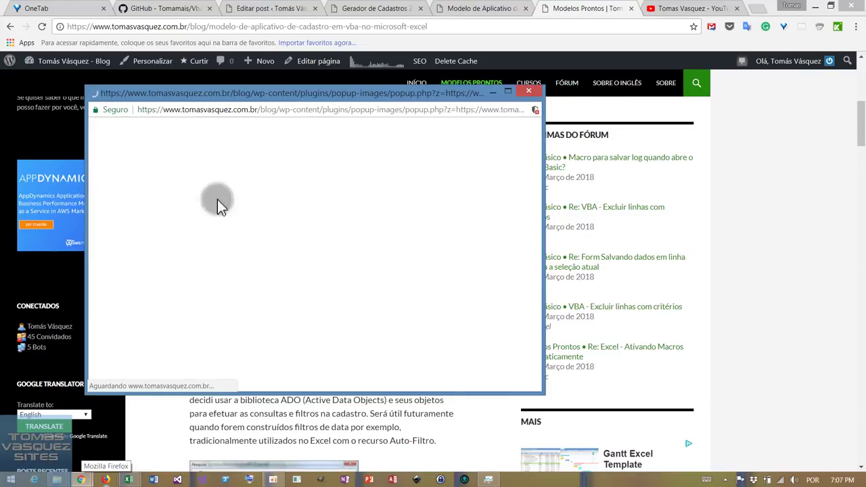
scroll(377, 274, "down", 1)
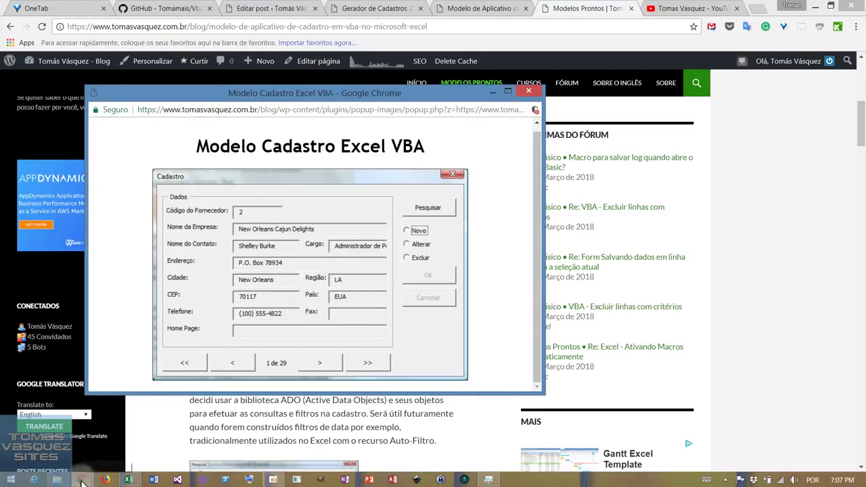
left_click(137, 481)
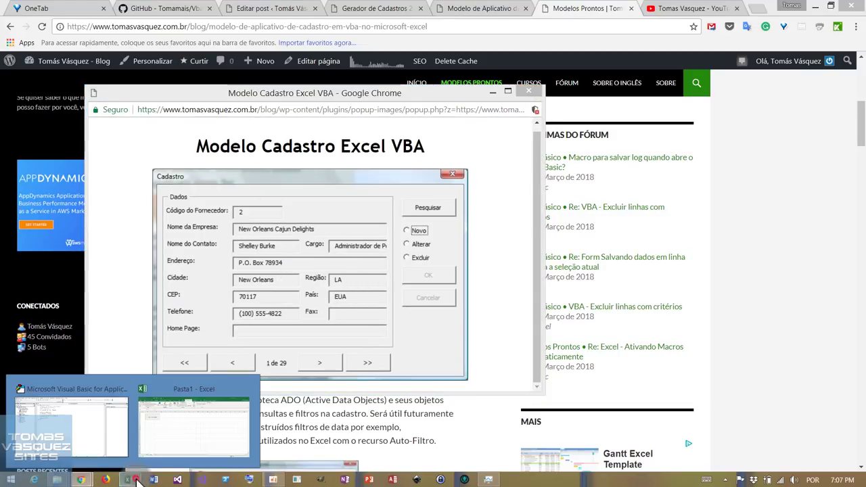
left_click(101, 419)
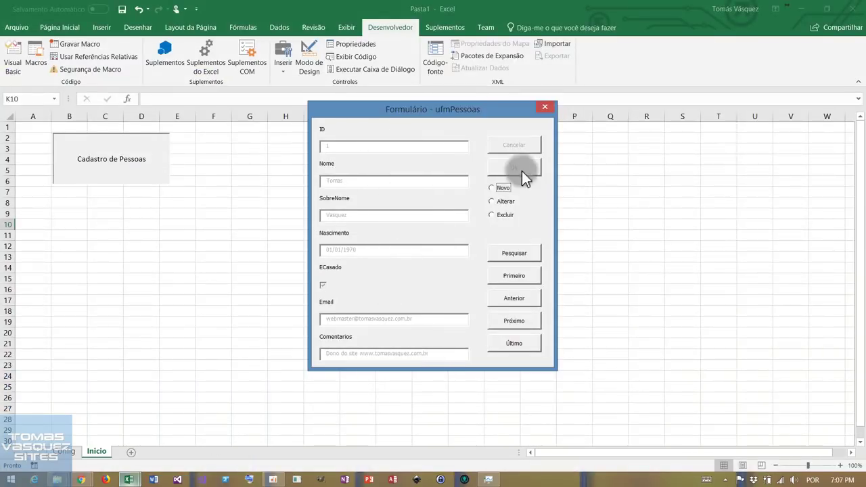
Step: Open the Pesquisar search form listing the existing Pessoas records
key("alt+Tab")
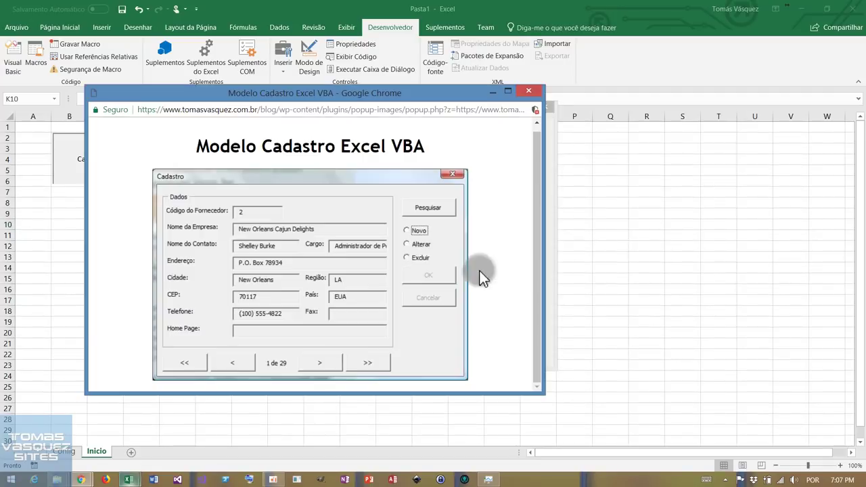
key("alt+Tab")
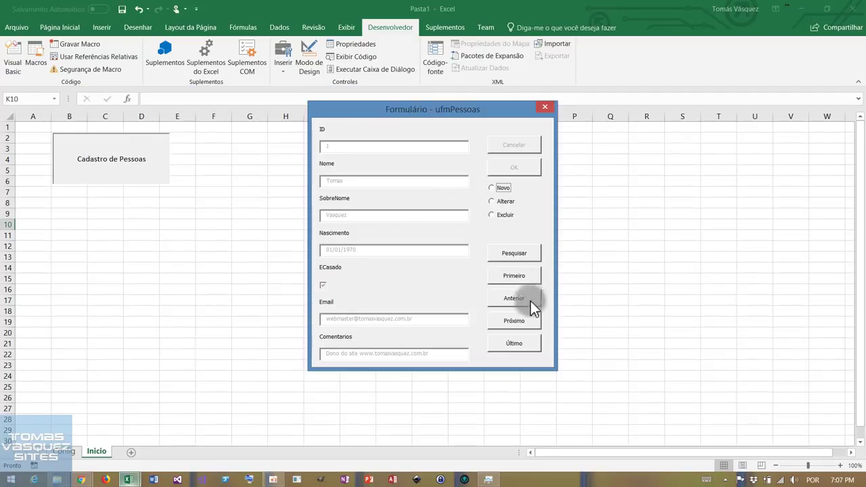
key("alt+Tab")
key("alt+Tab")
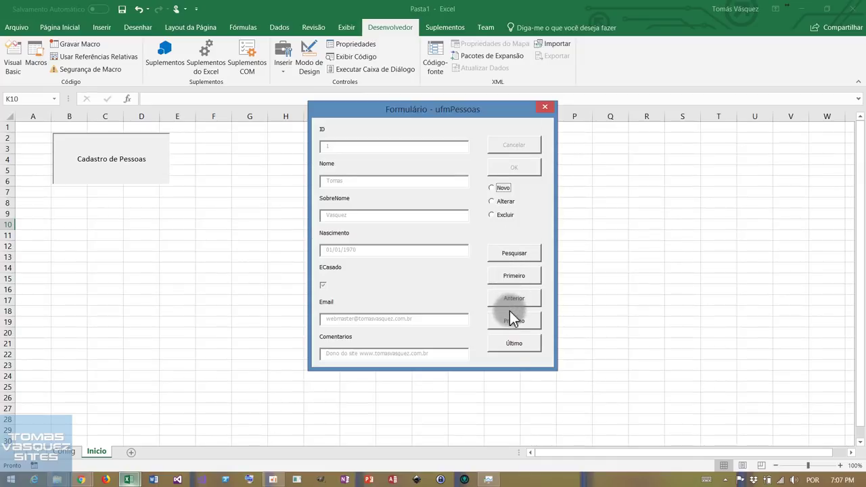
left_click(530, 257)
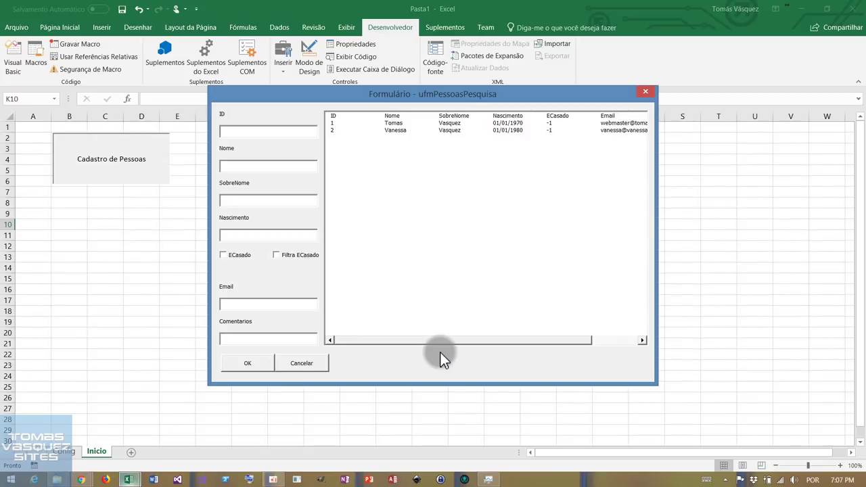
Step: Close Chrome's sample image popup and scroll the blog article to Figura 2
key("alt+Tab")
left_click(538, 91)
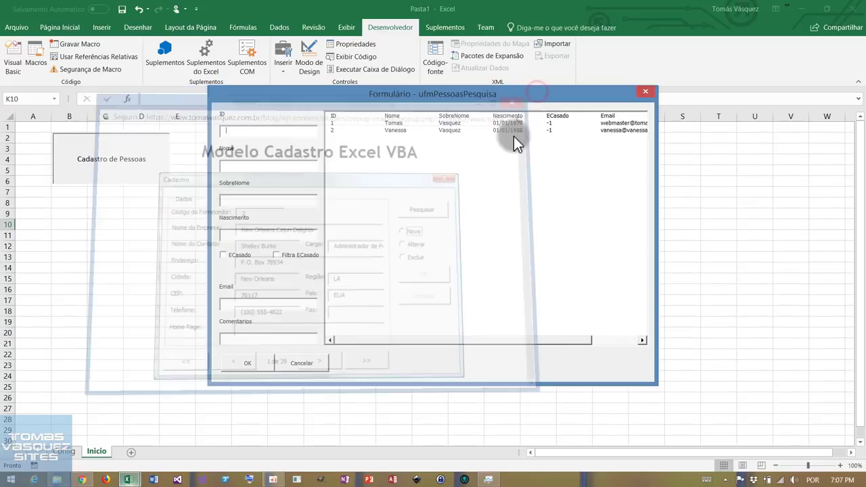
key("alt+Tab")
left_click(288, 219)
scroll(313, 271, "down", 3)
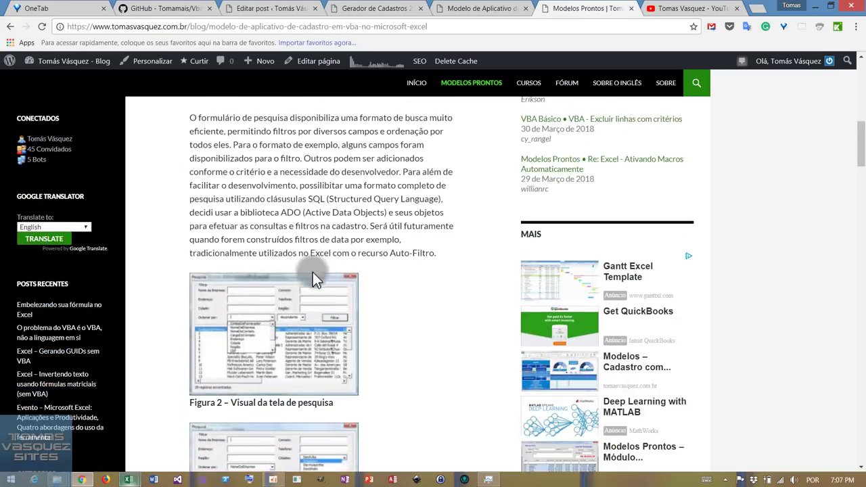
Step: Preview the Figura 2 search-form screenshot, then load record ID 2 from Excel's search list
left_click(312, 272)
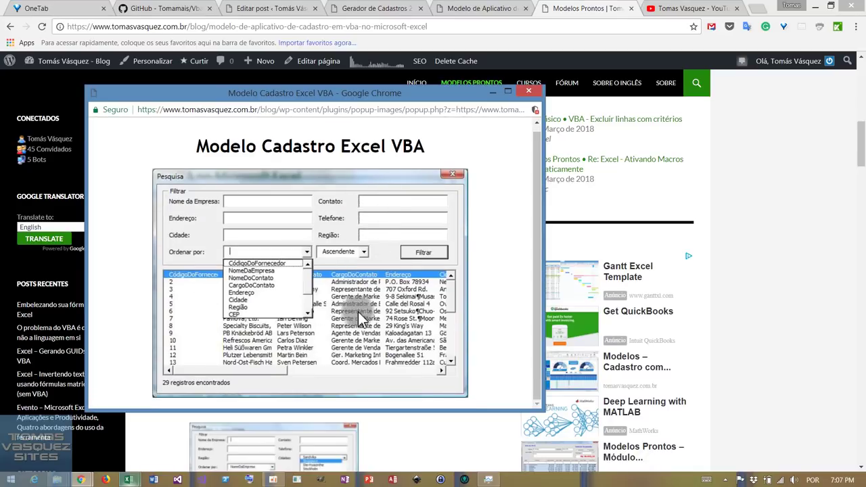
left_click(529, 92)
key("alt+Tab")
double_click(395, 132)
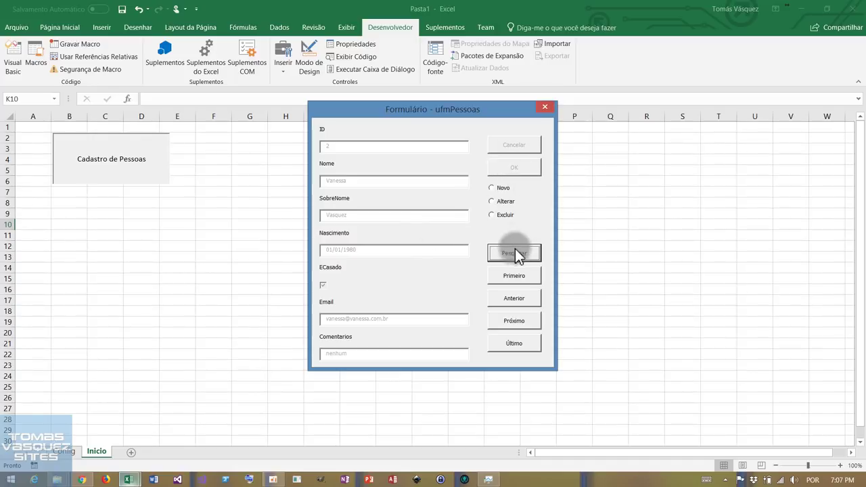
Step: Fill in a new person's first name, birth date 01/01/1990 and e-mail address
left_click(505, 189)
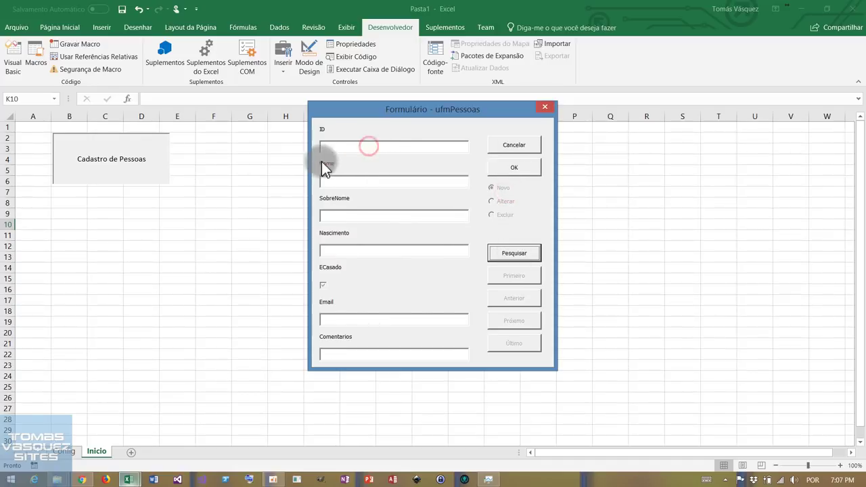
left_click(338, 142)
left_click(349, 147)
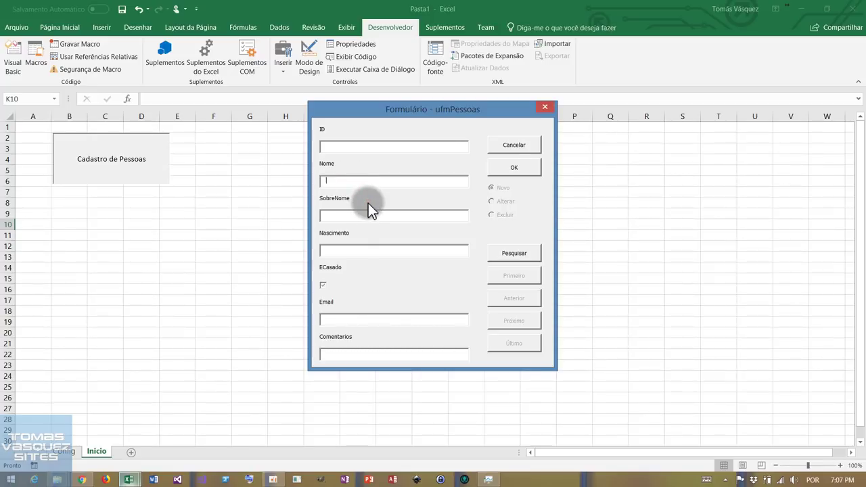
type("Mikel")
key("Tab")
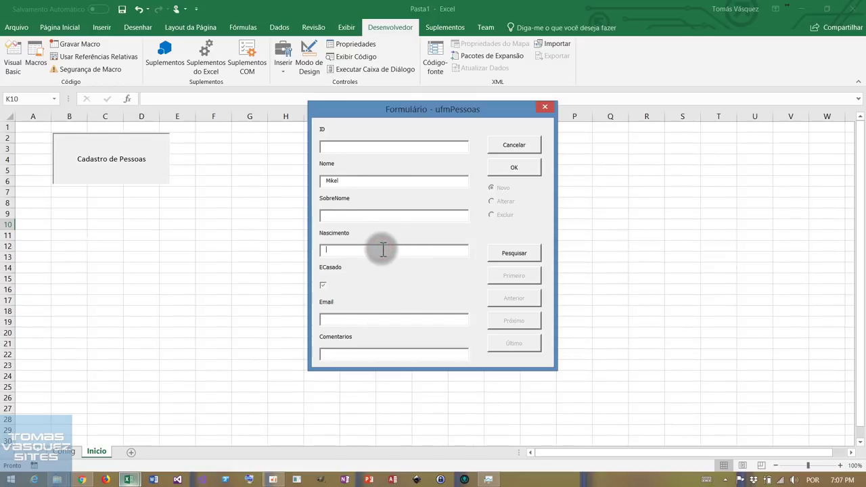
type("0101")
key("BackSpace")
key("BackSpace")
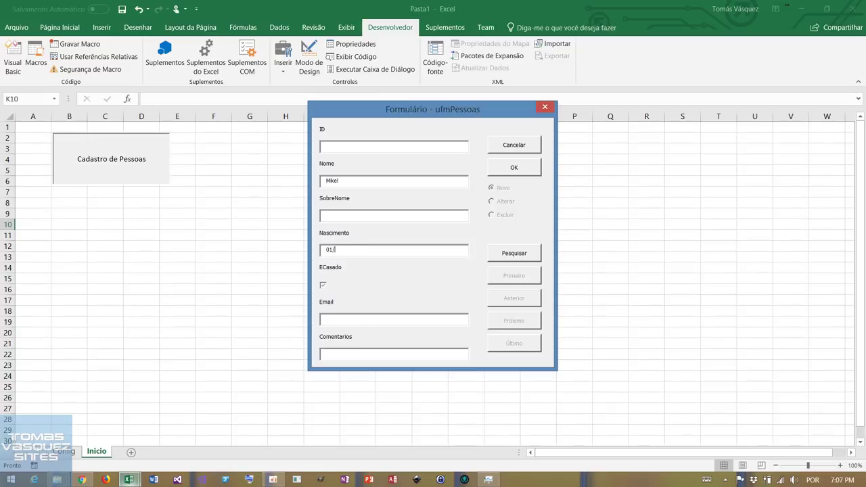
type("01/")
type("19")
type("90")
left_click(399, 324)
key("Tab")
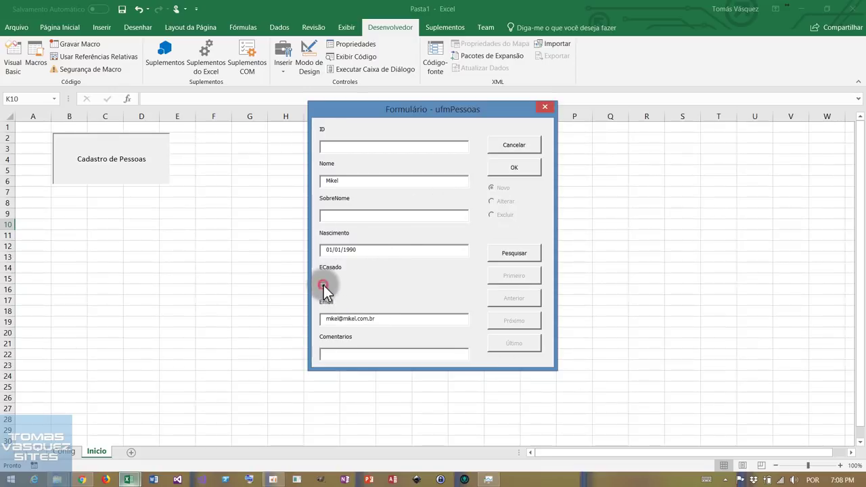
Step: Save the record, step forward to record 3, and open the search form
left_click(522, 168)
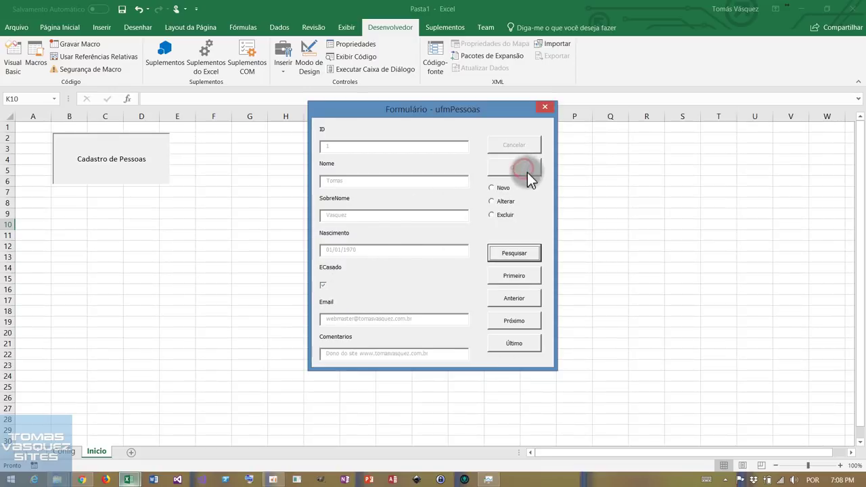
left_click(514, 253)
left_click(522, 322)
left_click(522, 321)
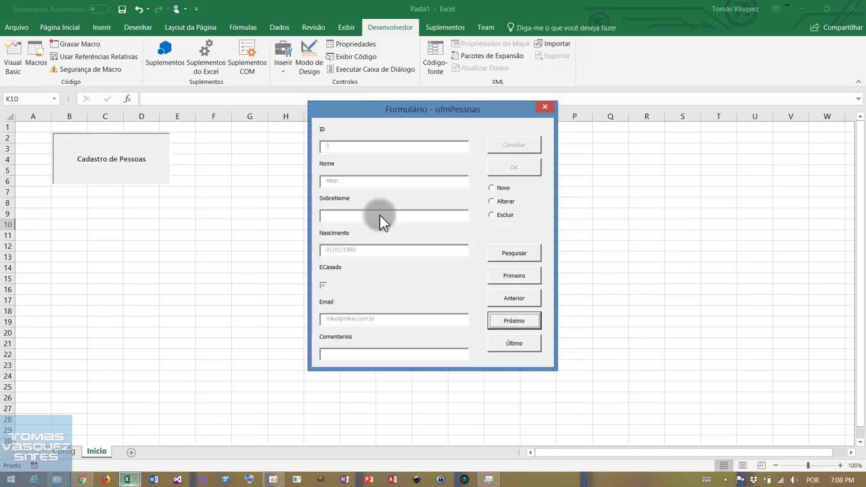
left_click(516, 274)
Step: Load the third person from the search list, then reopen the search form
left_click(516, 259)
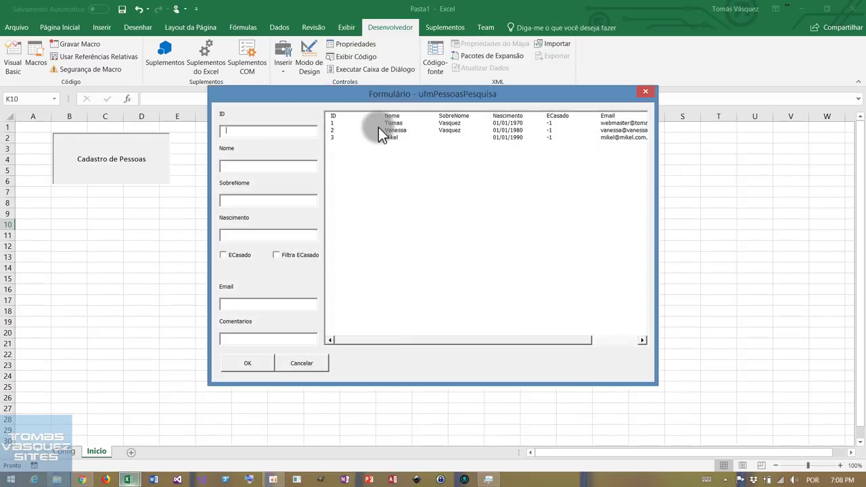
left_click(396, 137)
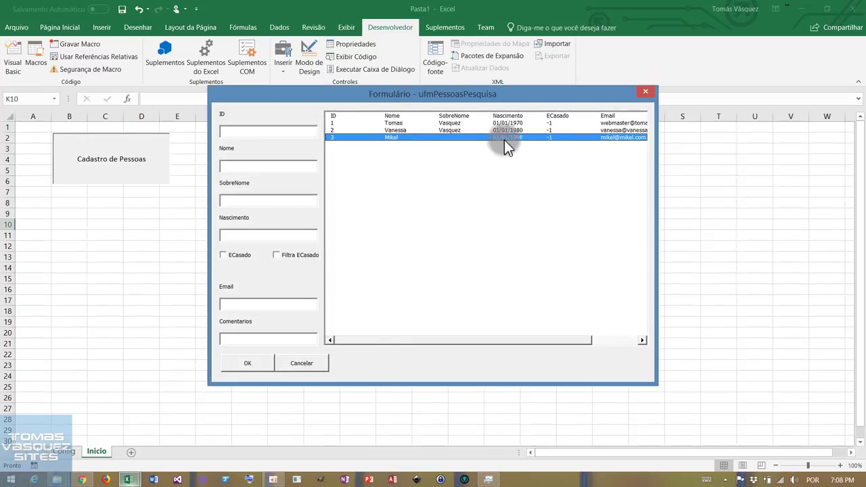
double_click(436, 139)
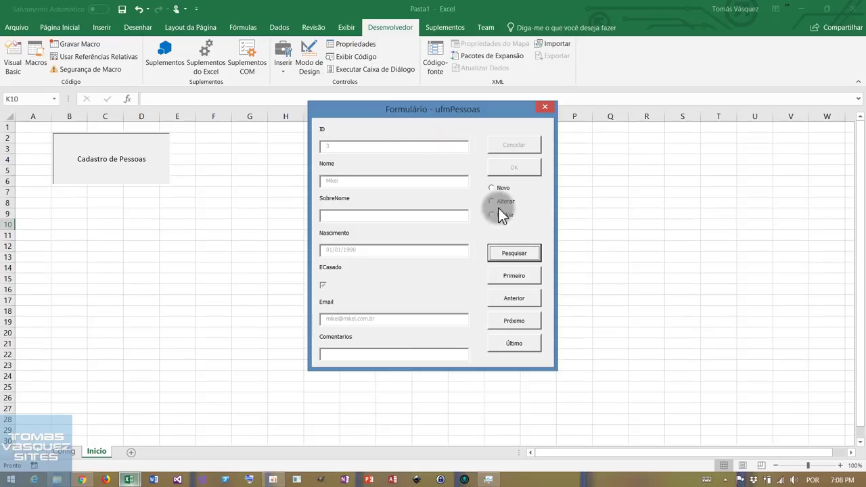
left_click(517, 260)
Step: Filter the list by a name, then by the letter M with ECasado ticked
left_click(251, 168)
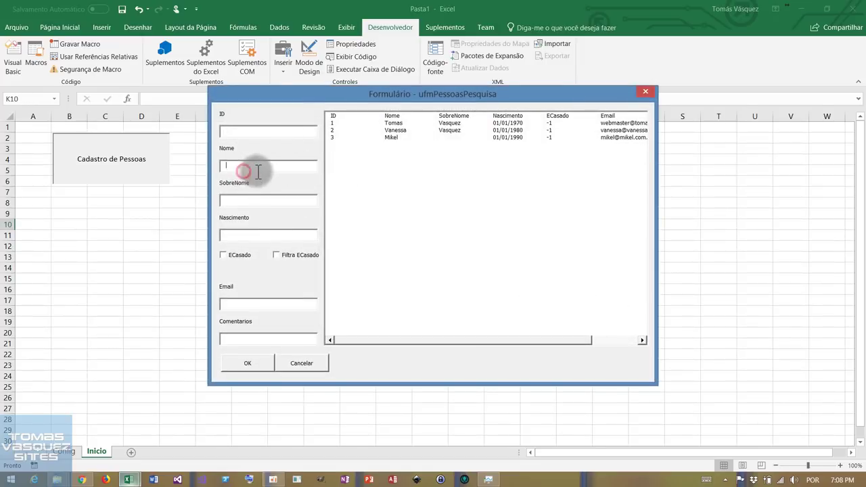
type("Tom")
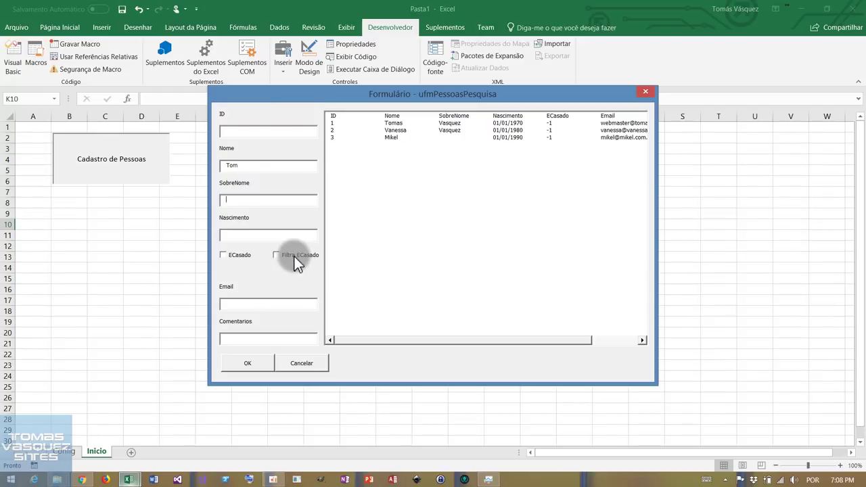
left_click(247, 365)
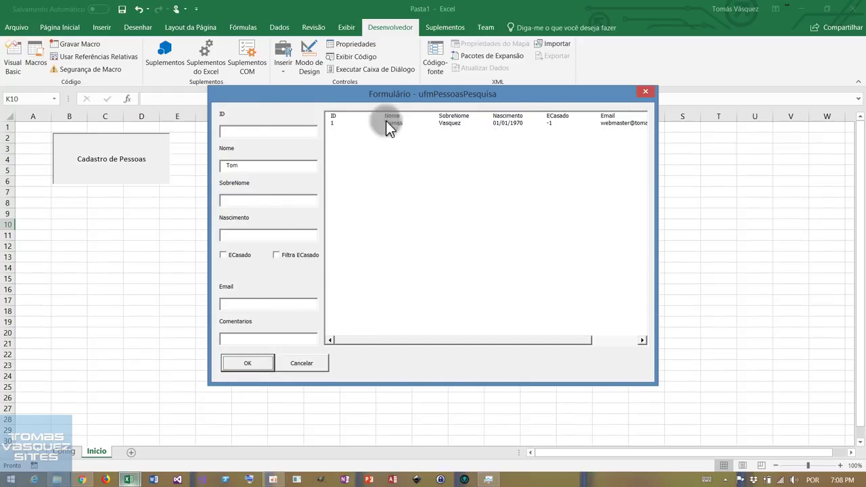
double_click(234, 165)
key("BackSpace")
type("Mi")
left_click(254, 363)
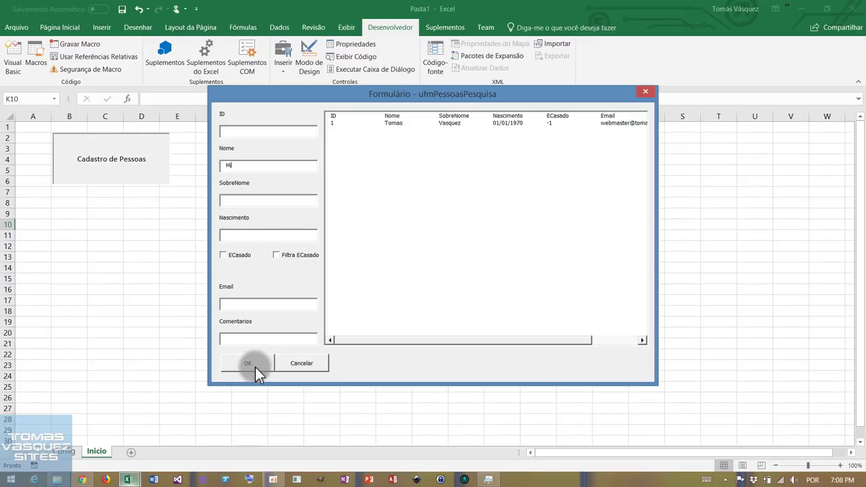
left_click(242, 258)
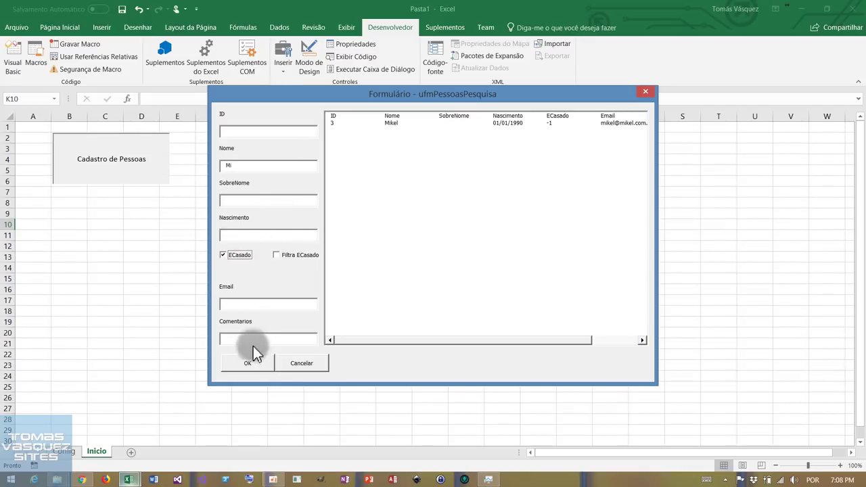
left_click(255, 366)
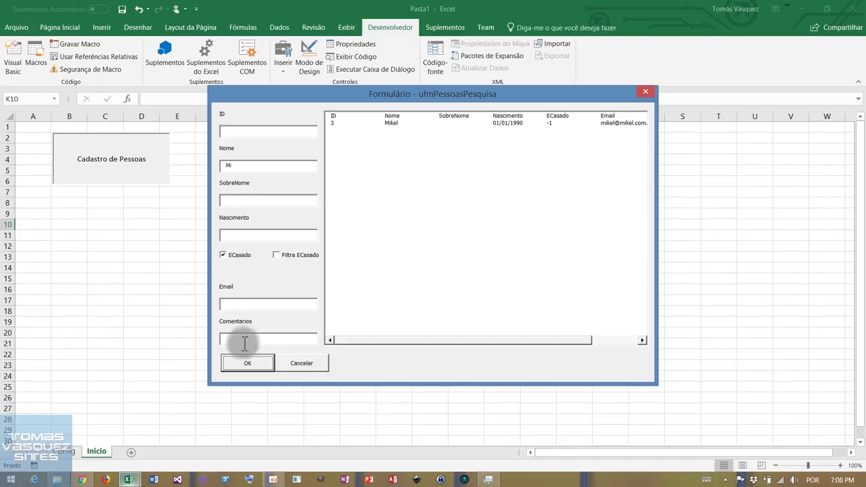
Step: Clear the Nome filter, list everyone again, and close the search form
left_click(248, 168)
key("BackSpace")
key("BackSpace")
left_click(263, 362)
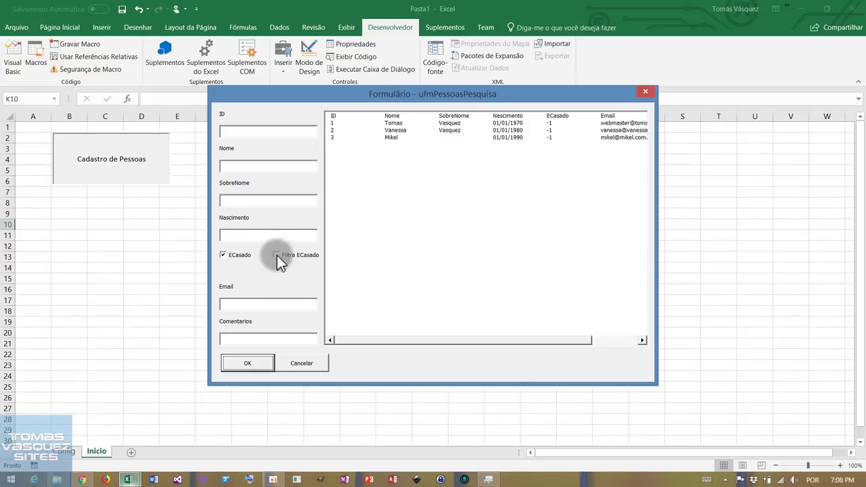
left_click(315, 364)
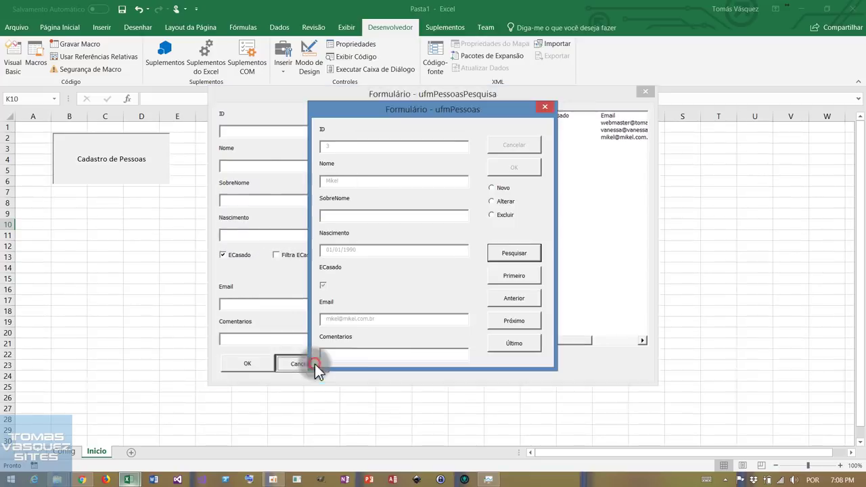
Step: Enter a new person's first name and surname, birth date 01/01/1900, unmarried, and save
left_click(511, 187)
left_click(356, 183)
type("Jo")
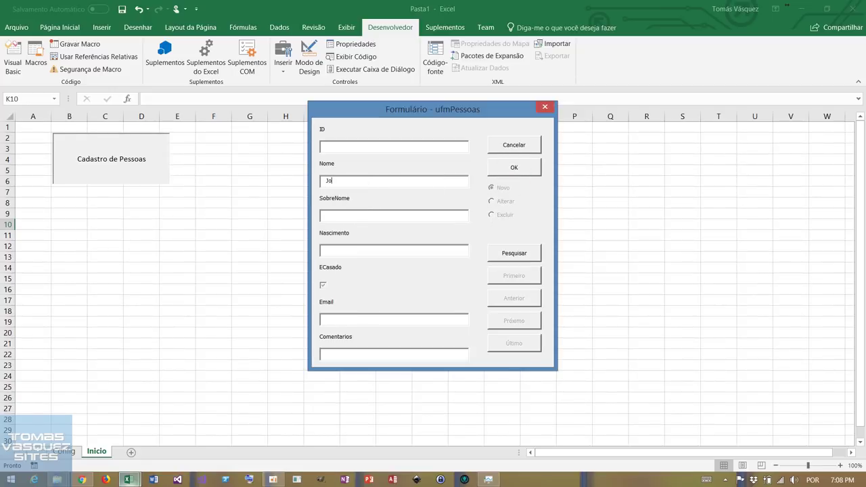
type("ão")
key("Tab")
type("Da Silva")
type("01/")
type("01/")
type("1900")
left_click(325, 285)
left_click(333, 318)
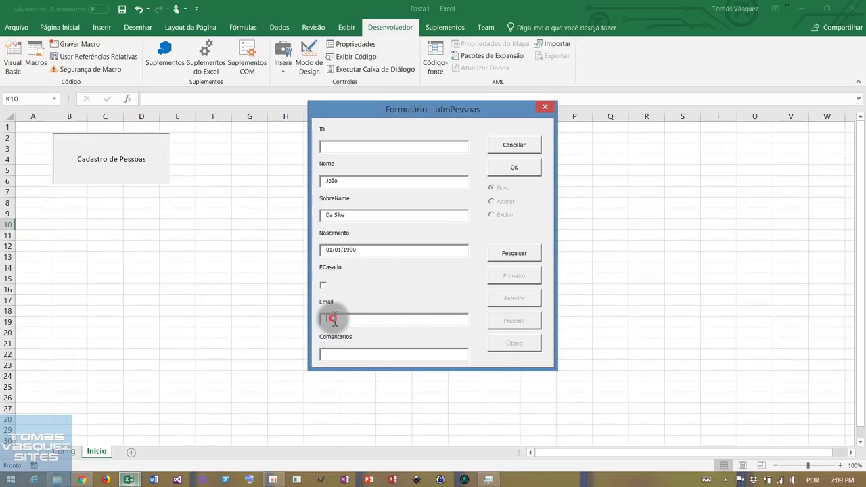
left_click(527, 169)
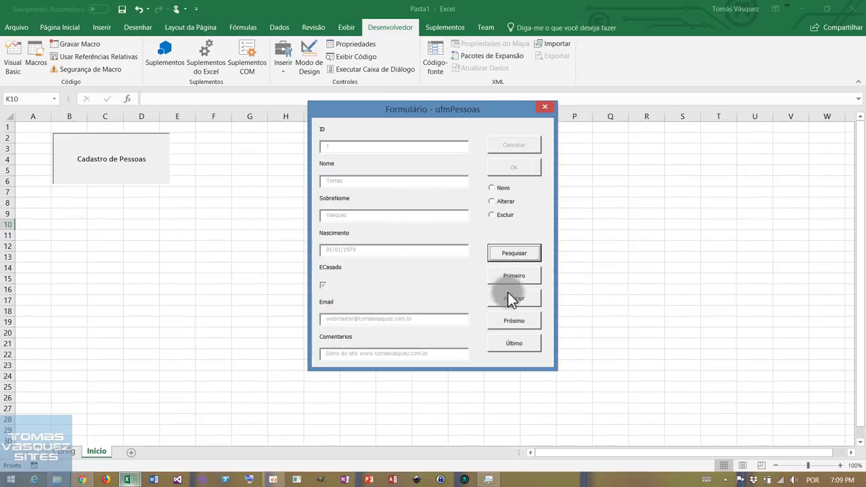
Step: In the search form, enable Filtra ECasado and search for unmarried, then married people
left_click(525, 253)
left_click(280, 256)
left_click(237, 256)
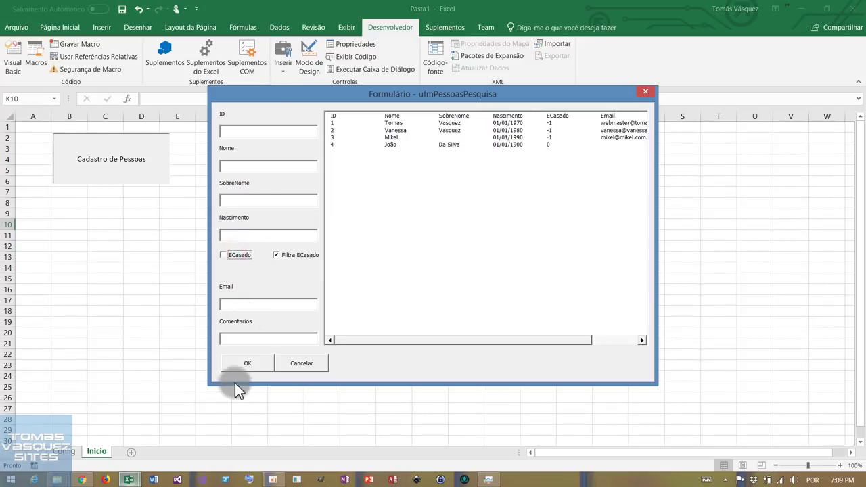
left_click(250, 364)
left_click(230, 257)
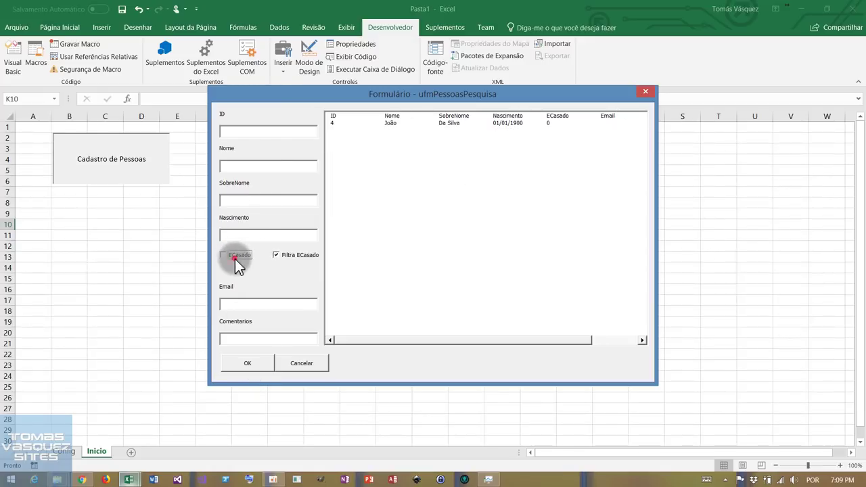
left_click(250, 361)
left_click(244, 166)
left_click(232, 198)
left_click(225, 262)
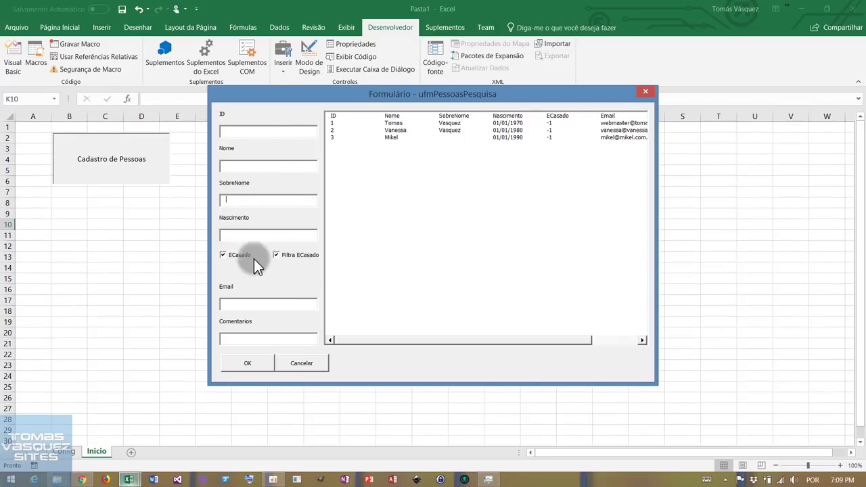
Step: Toggle the married-status filter off and on, ending with all four people listed unfiltered
left_click(279, 256)
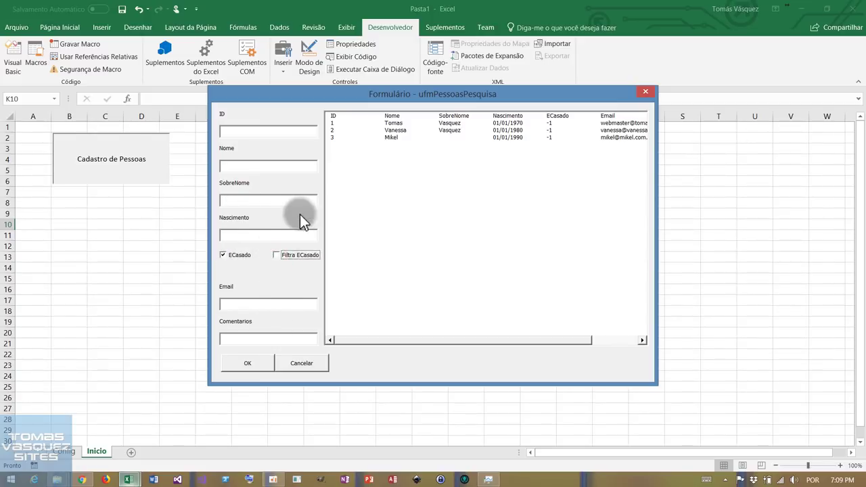
left_click(223, 255)
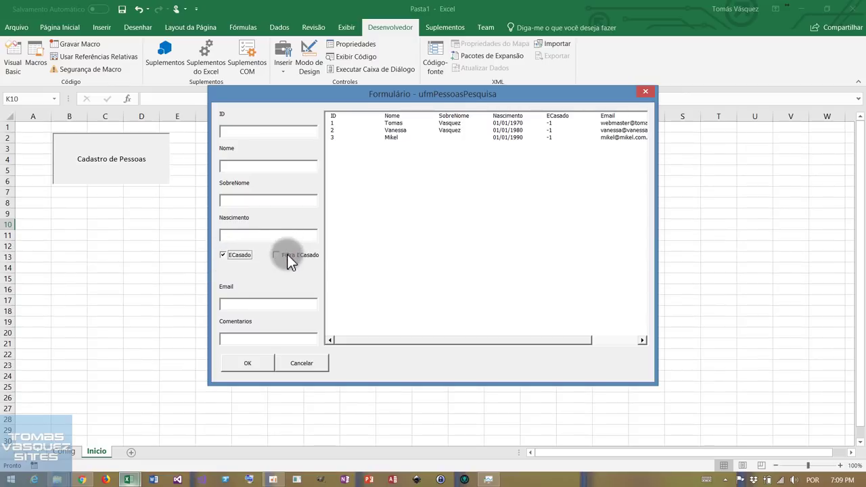
left_click(248, 368)
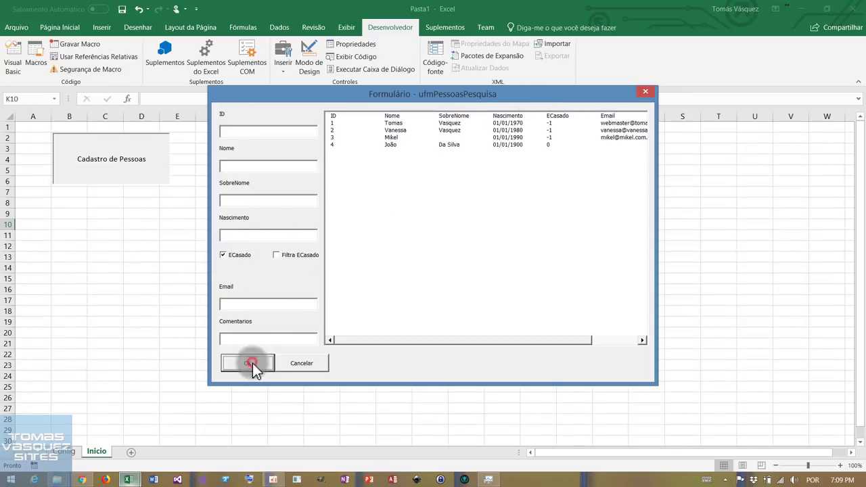
left_click(298, 255)
left_click(246, 359)
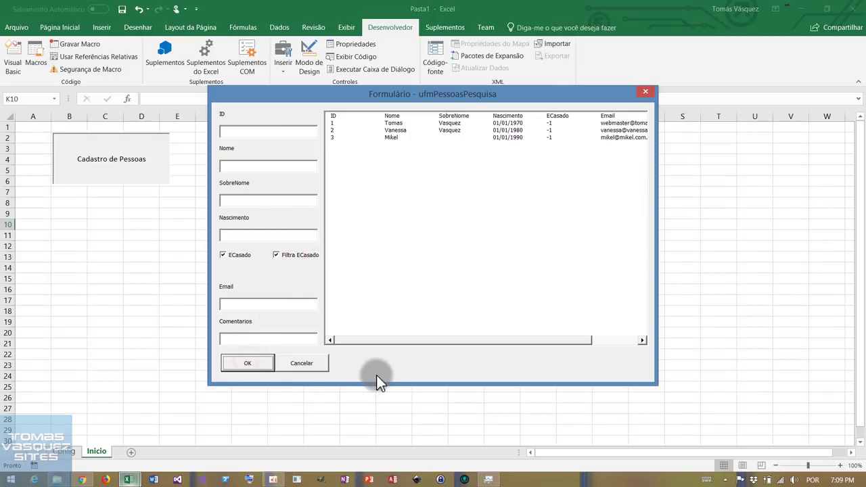
left_click(242, 254)
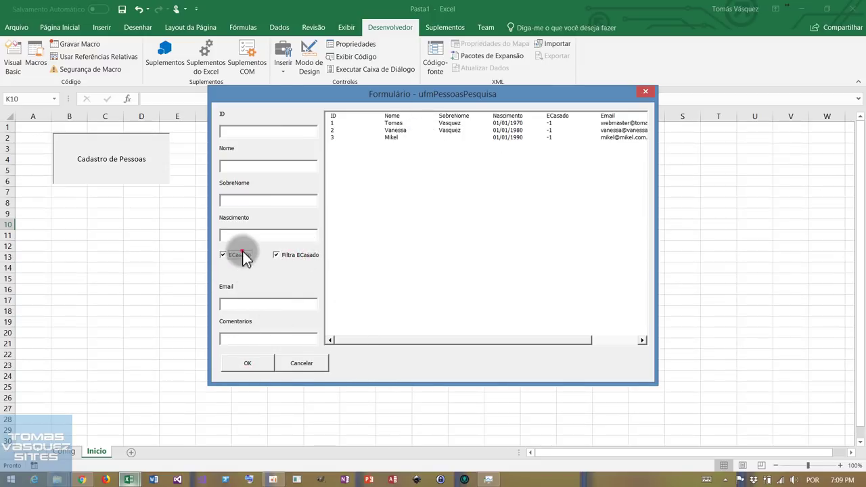
left_click(254, 365)
left_click(291, 256)
left_click(247, 364)
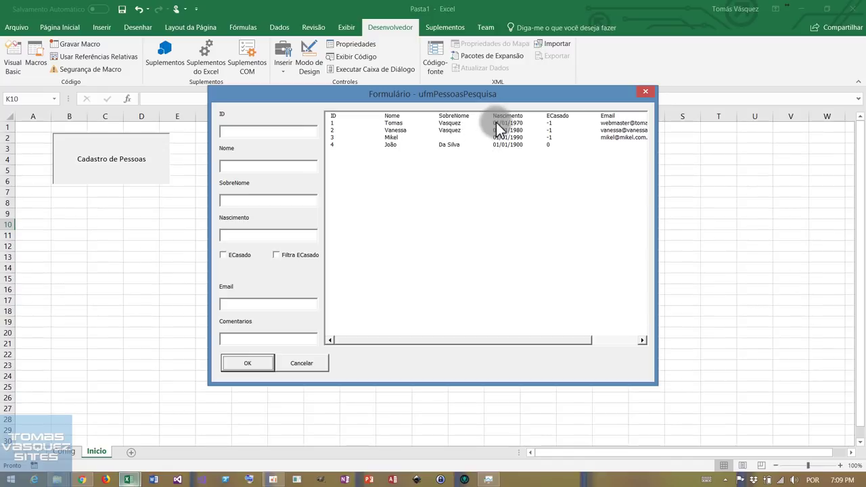
left_click(247, 165)
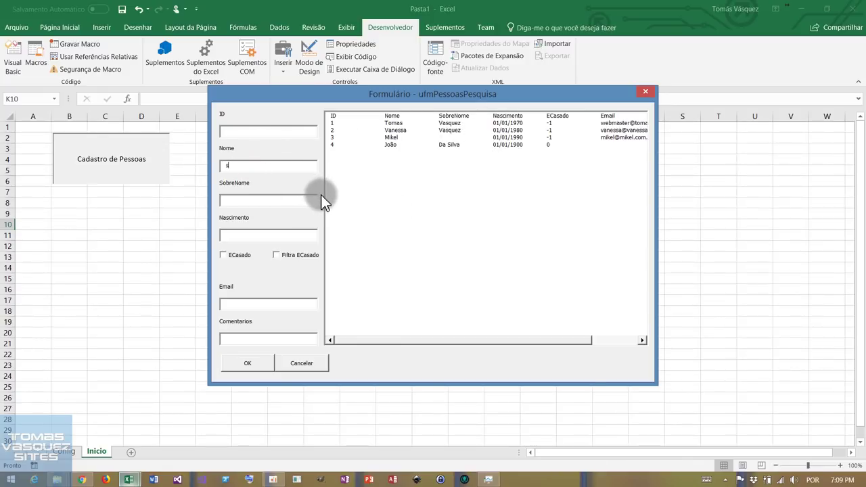
Step: Search first names containing 'ss', then clear the Nome criterion
type("ss")
left_click(242, 352)
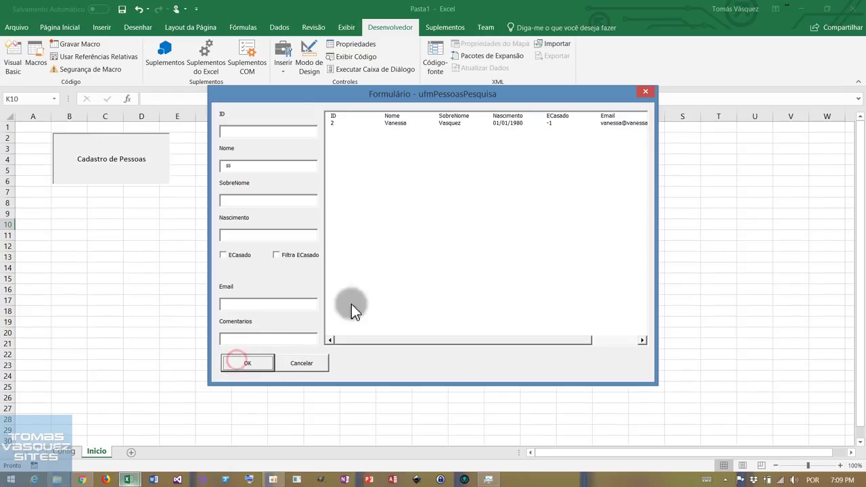
left_click(263, 164)
left_click(248, 167)
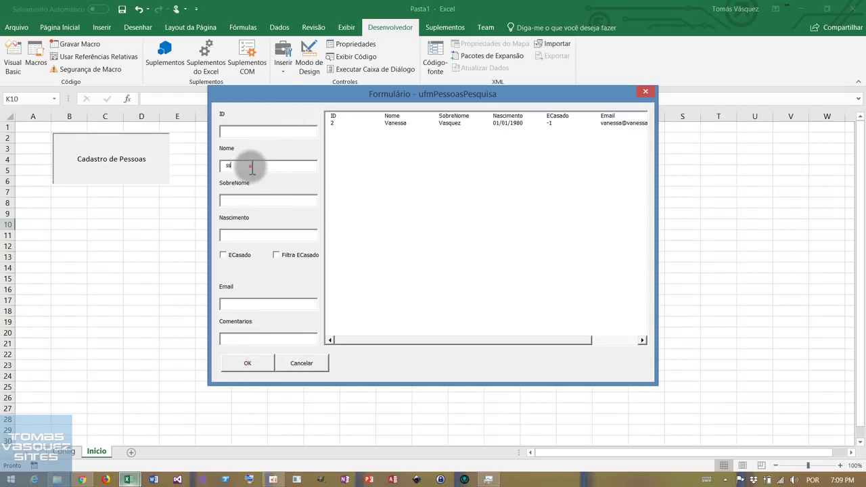
key("BackSpace")
key("BackSpace")
left_click(257, 198)
type("Vásquez")
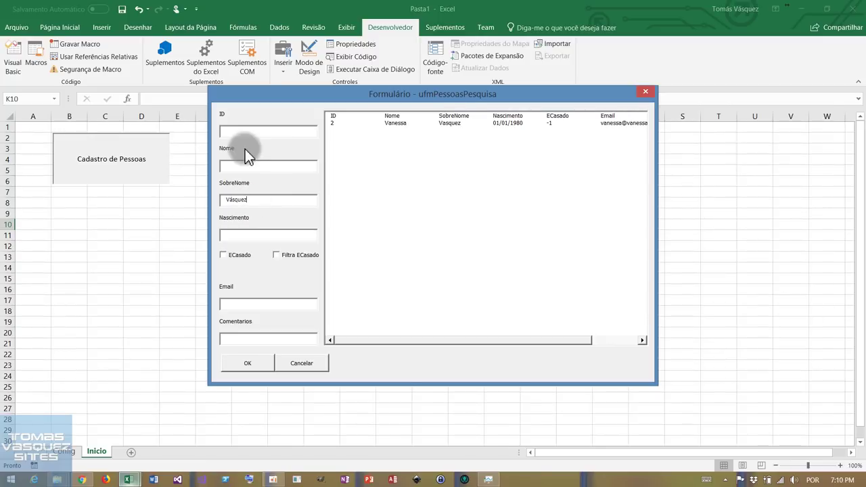
left_click(234, 200)
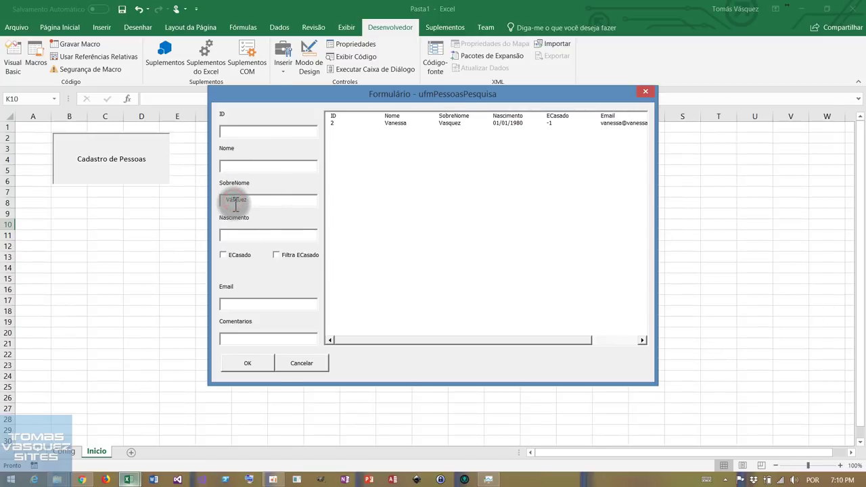
key("BackSpace")
type("a")
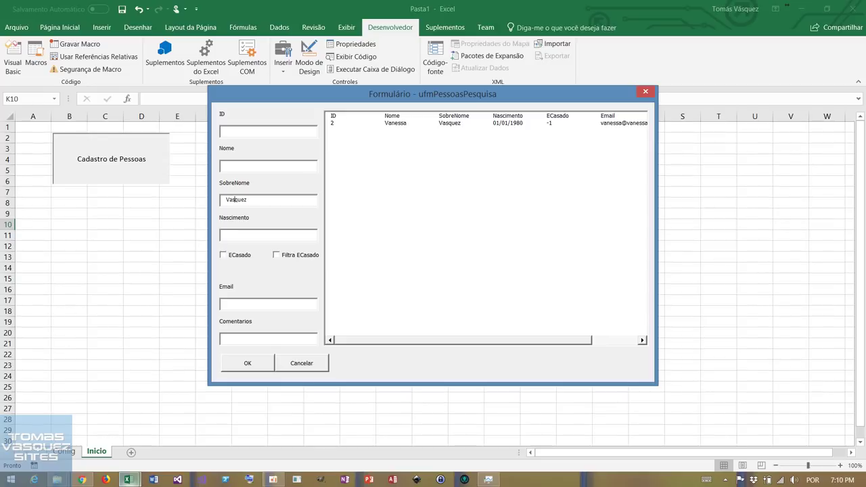
left_click(264, 366)
left_click(448, 130)
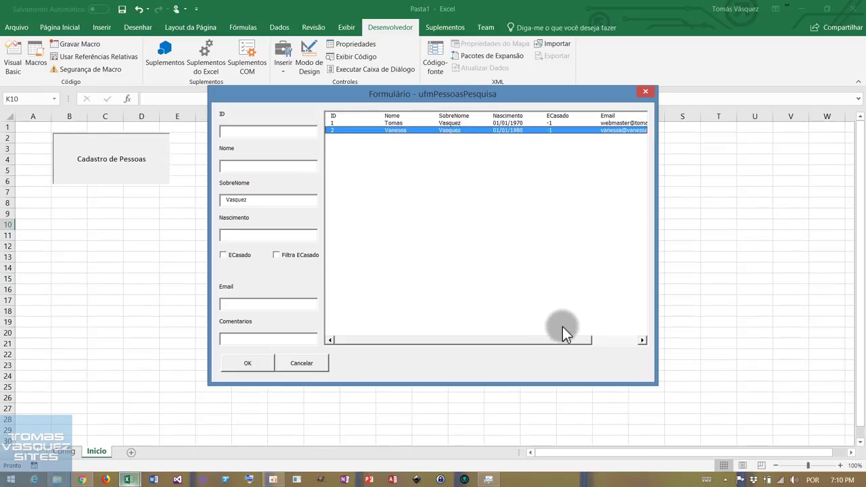
left_click_drag(572, 341, 569, 341)
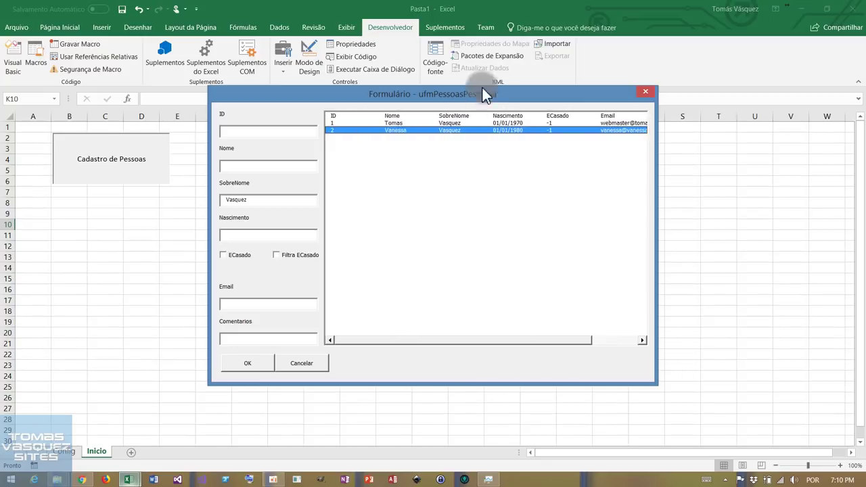
Step: Edit Vanessa's record to delete the 'nenhum' comment and save the change
double_click(399, 128)
left_click(506, 203)
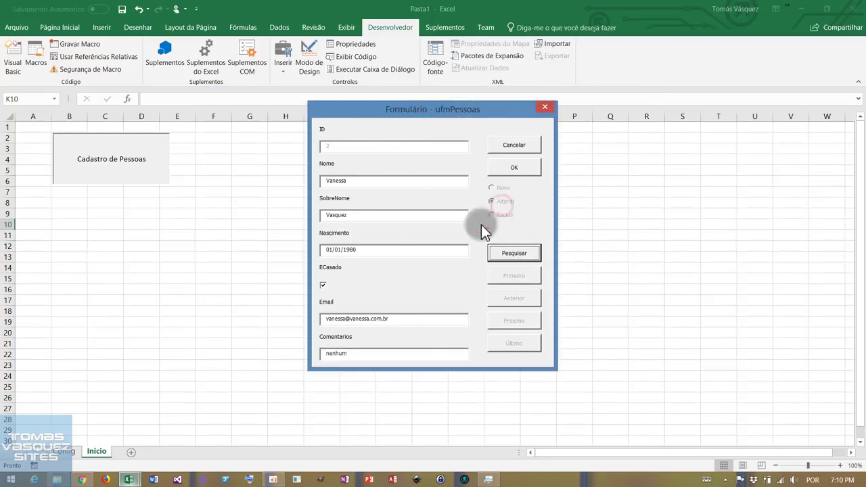
left_click_drag(373, 354, 315, 366)
key("BackSpace")
left_click(509, 167)
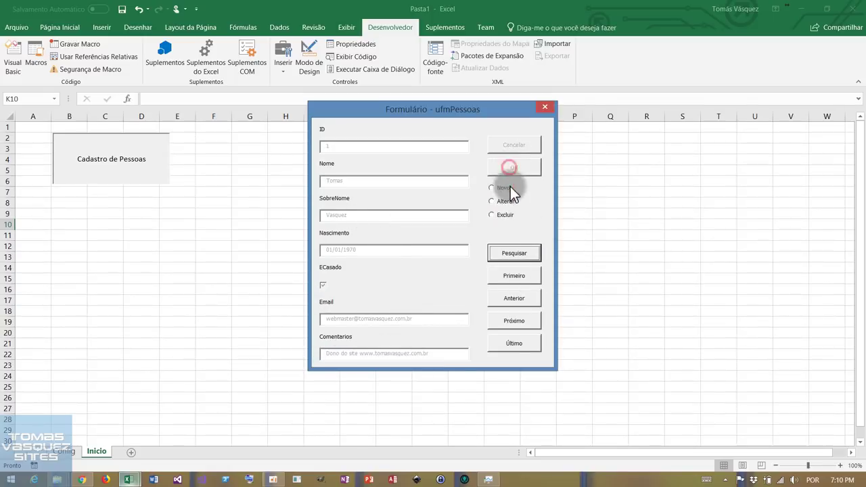
Step: Close the Pessoas form and return to the Visual Basic editor
left_click(544, 107)
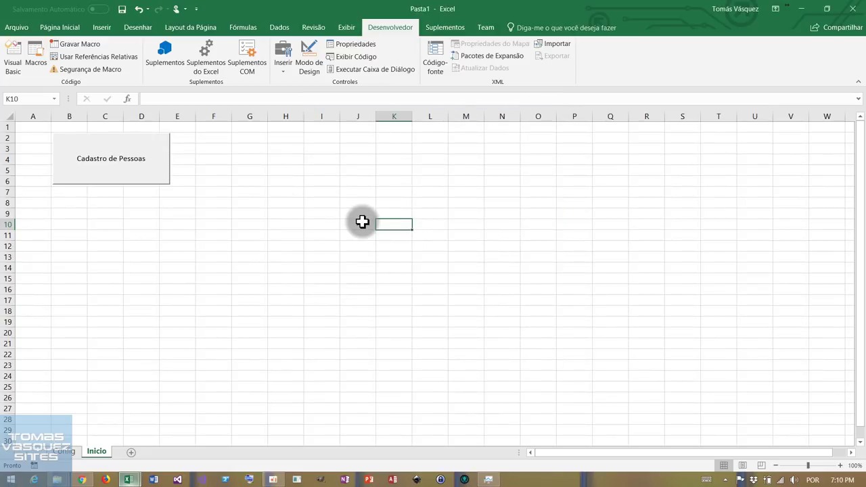
mouse_move(128, 480)
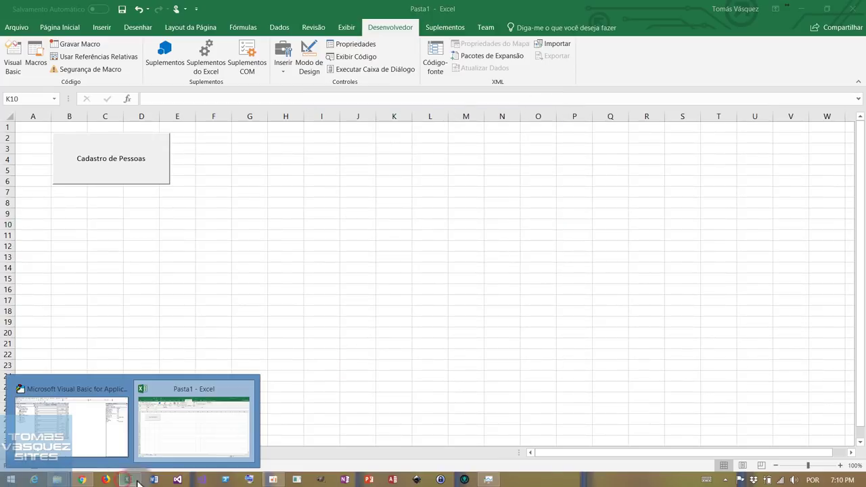
left_click(114, 435)
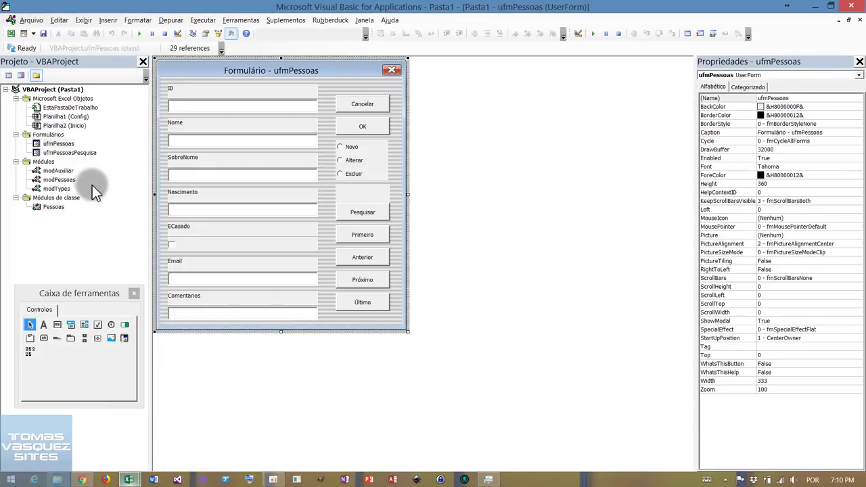
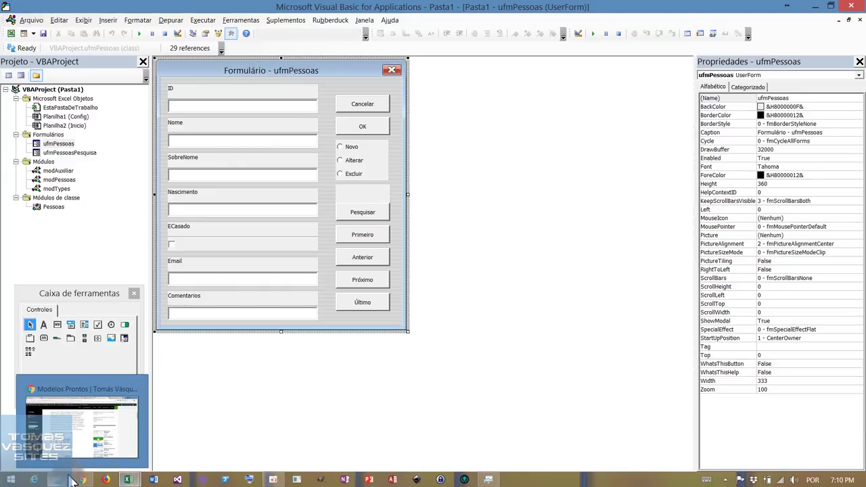
Step: Bring up the C:\Source\Repos\VbaFormBuilder folder and open VbaFormBuilder.xlsm
mouse_move(70, 481)
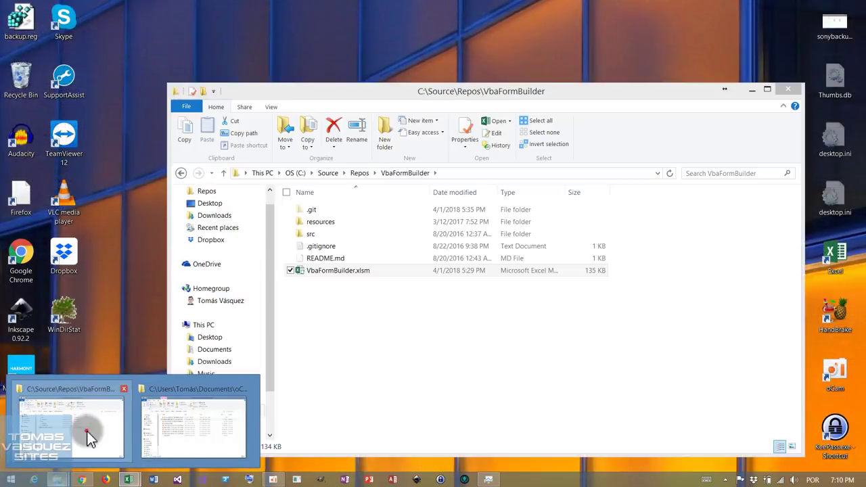
left_click(86, 431)
double_click(336, 270)
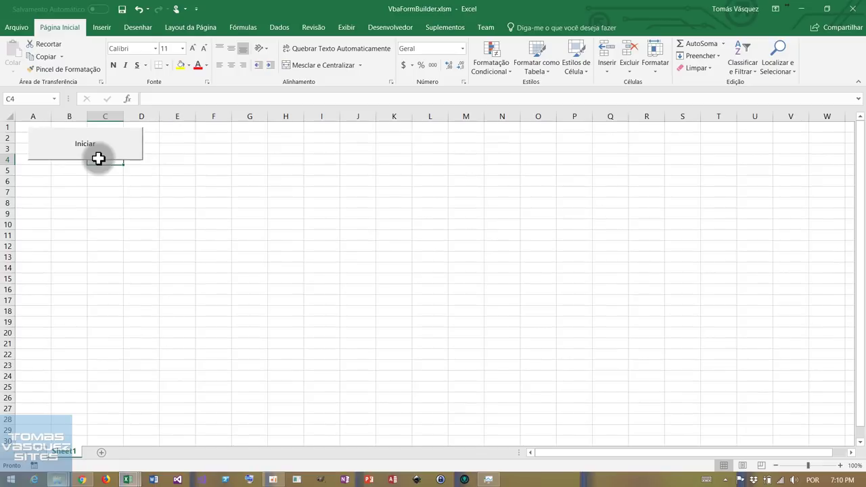
Step: Start the form builder with Iniciar and choose Tarefas.accdb from Documents
left_click(96, 141)
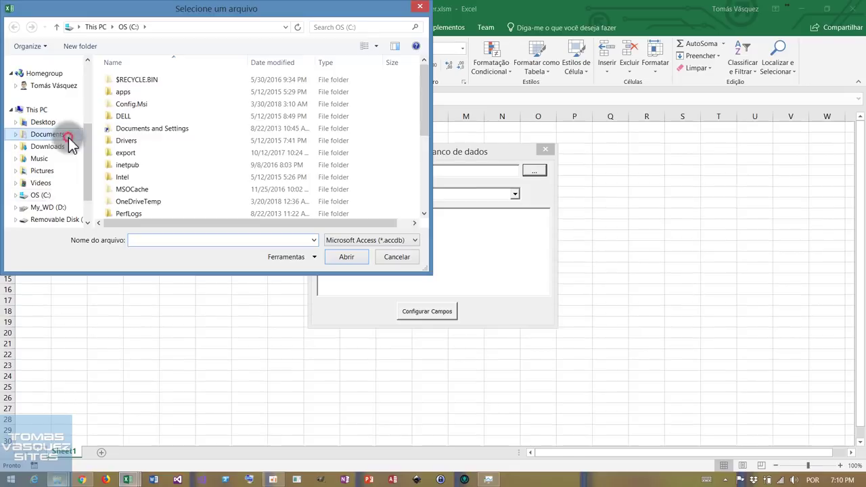
left_click(64, 135)
left_click_drag(423, 125, 414, 197)
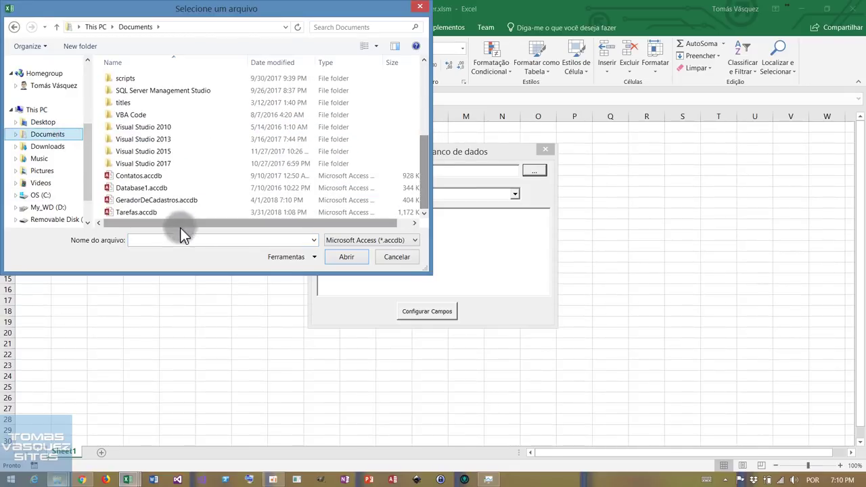
left_click(155, 215)
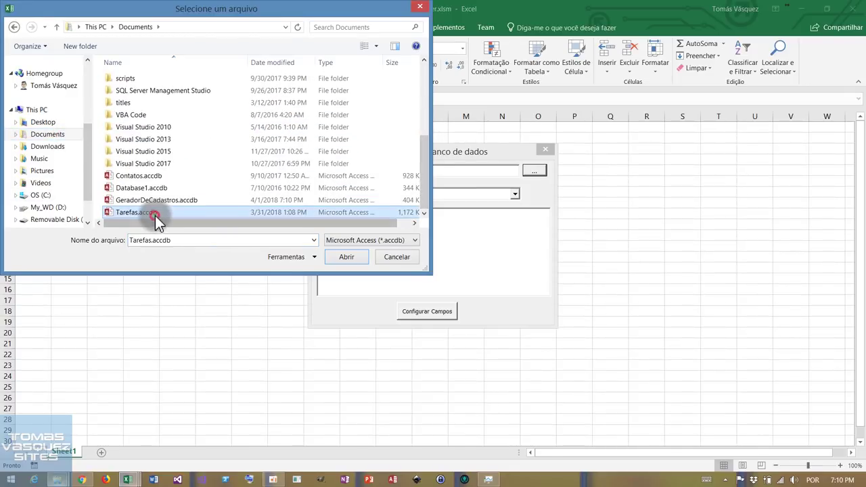
left_click(348, 260)
Step: Load the Tarefas table's fields, after briefly loading Contatos, and proceed to field configuration
left_click(515, 195)
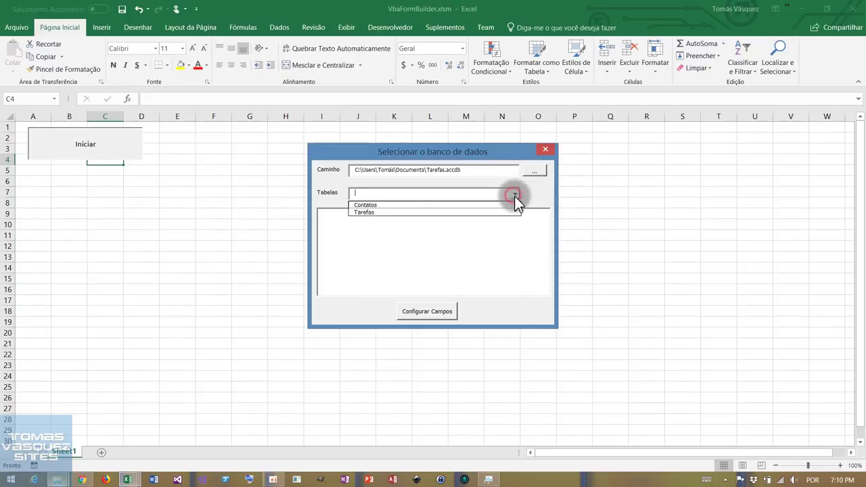
left_click(379, 205)
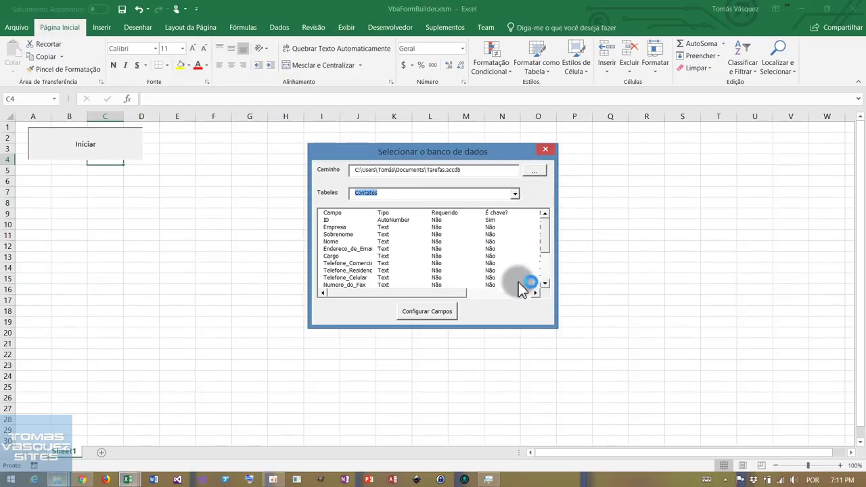
left_click_drag(546, 245, 547, 277)
left_click(514, 194)
left_click(450, 211)
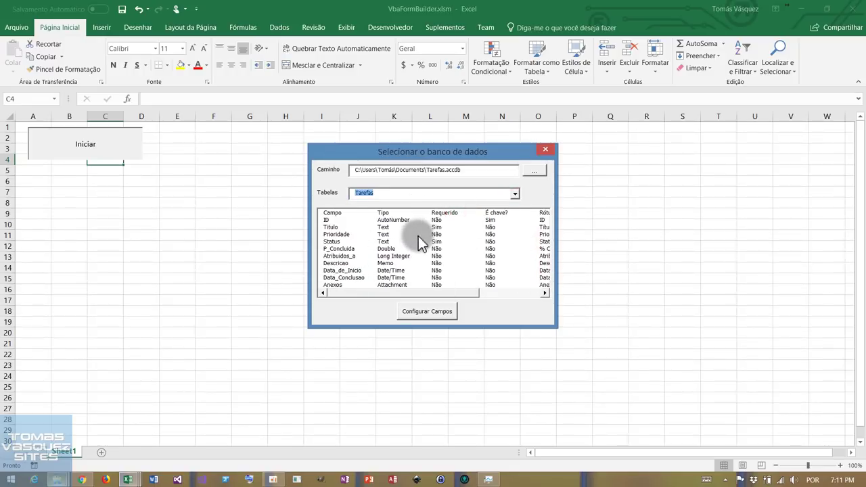
left_click(402, 234)
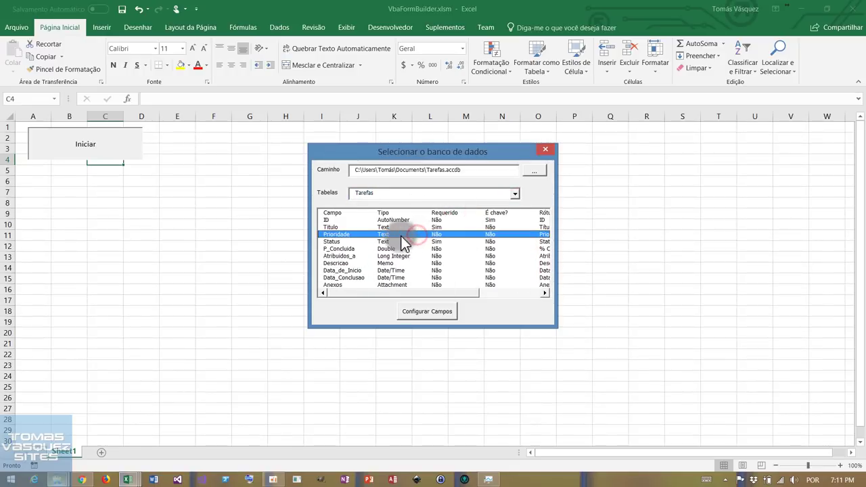
left_click(423, 314)
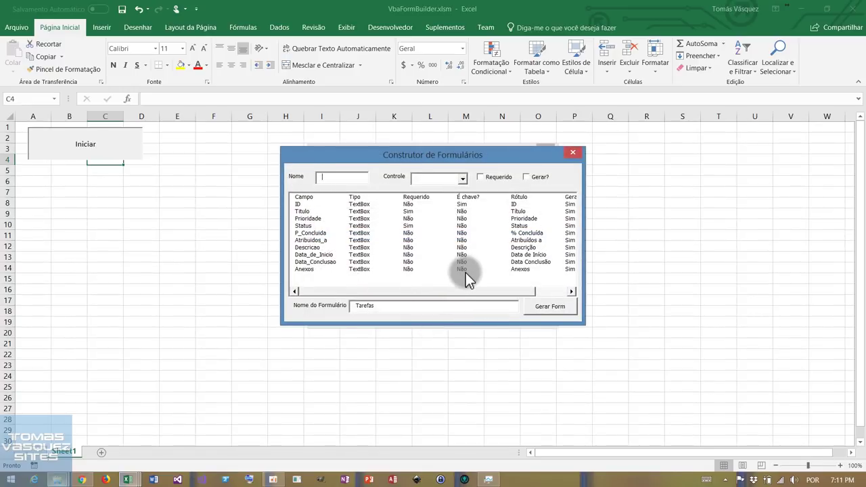
Step: Review the Título, ID and Anexos field settings, then return to table selection
left_click(390, 210)
left_click(401, 203)
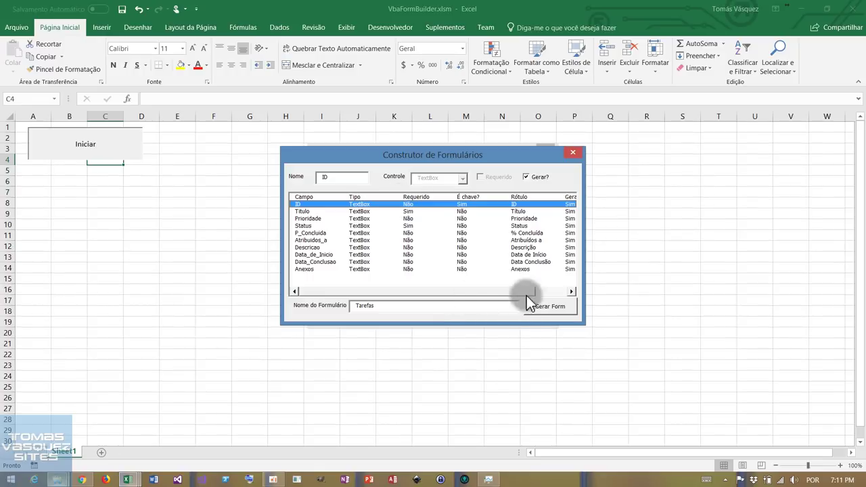
left_click(521, 270)
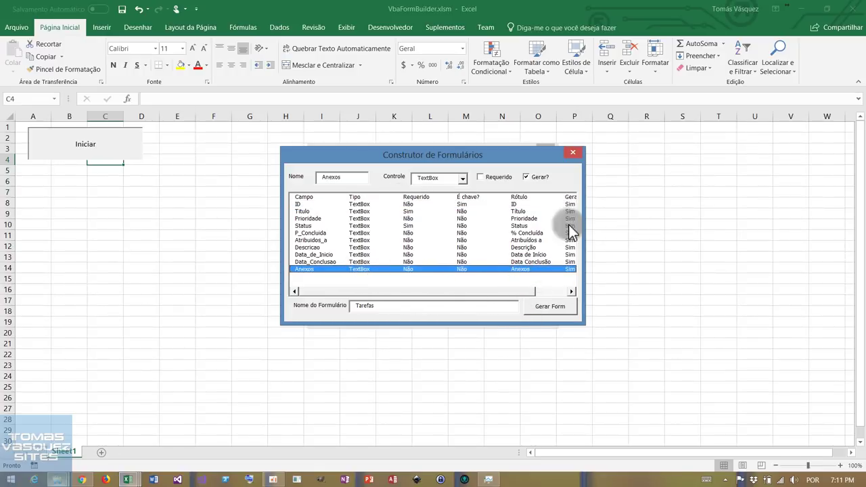
left_click(573, 153)
Step: Uncheck Gerar? for the Anexos field, generate ufmTarefas, and dismiss the success message
left_click(393, 285)
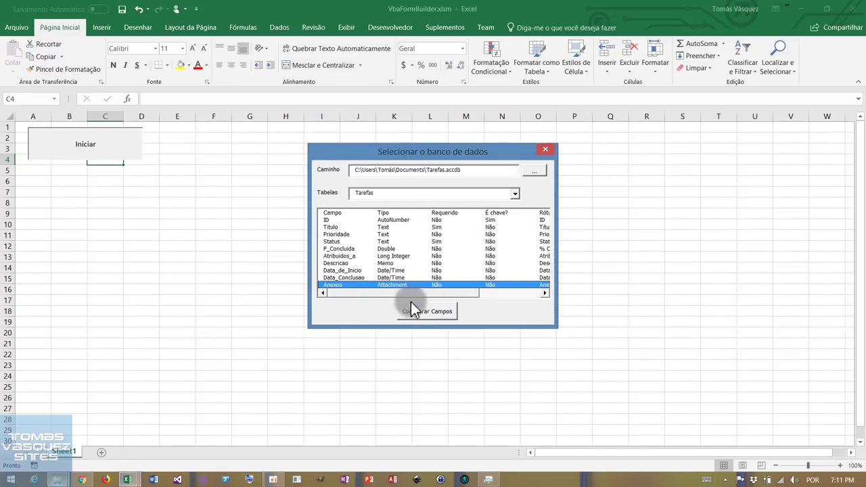
left_click(427, 311)
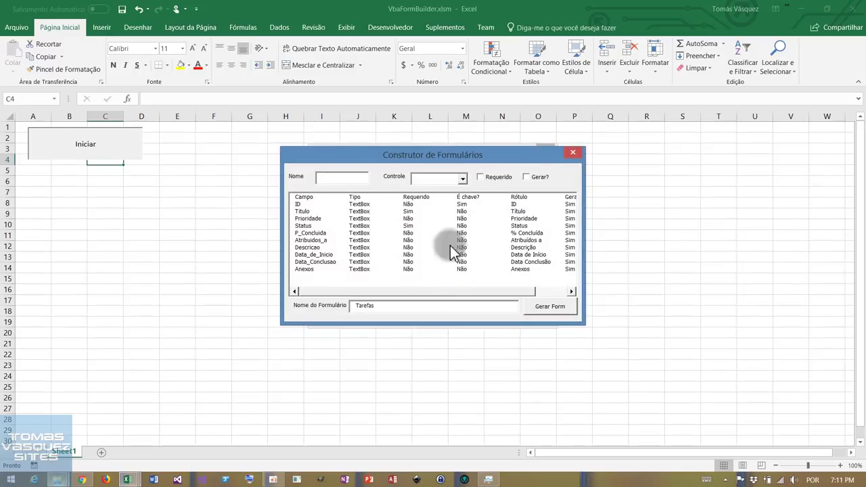
left_click(365, 271)
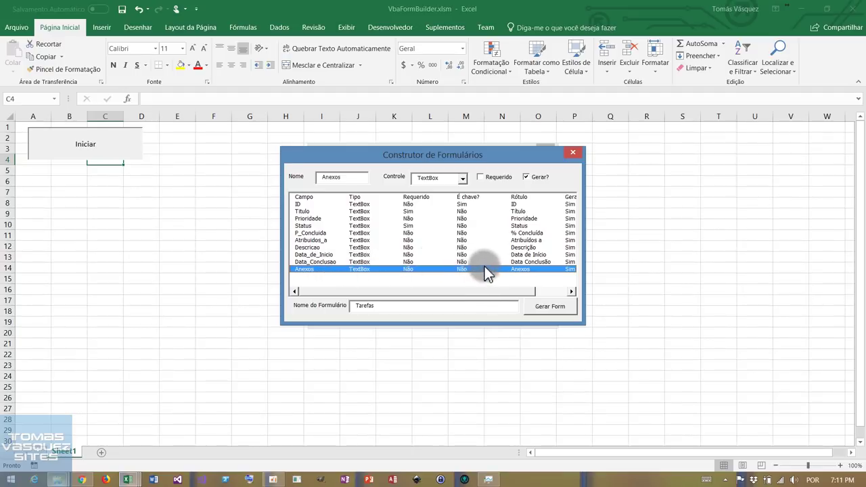
left_click(532, 177)
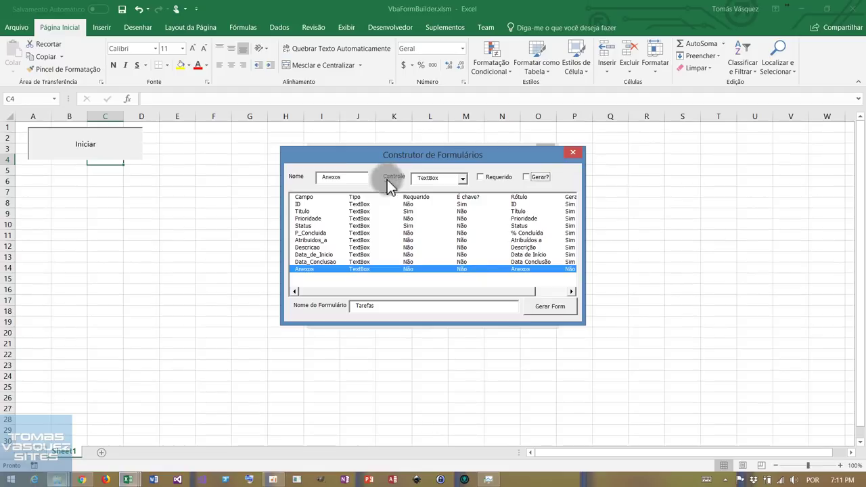
left_click(551, 311)
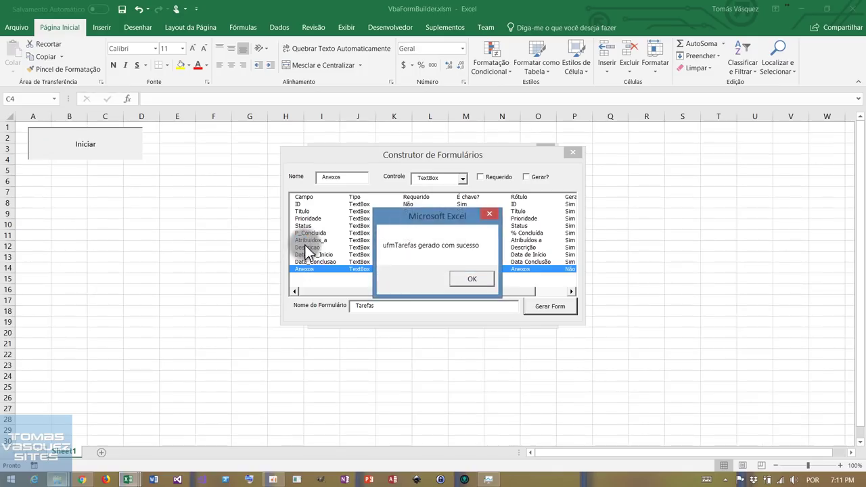
left_click(462, 280)
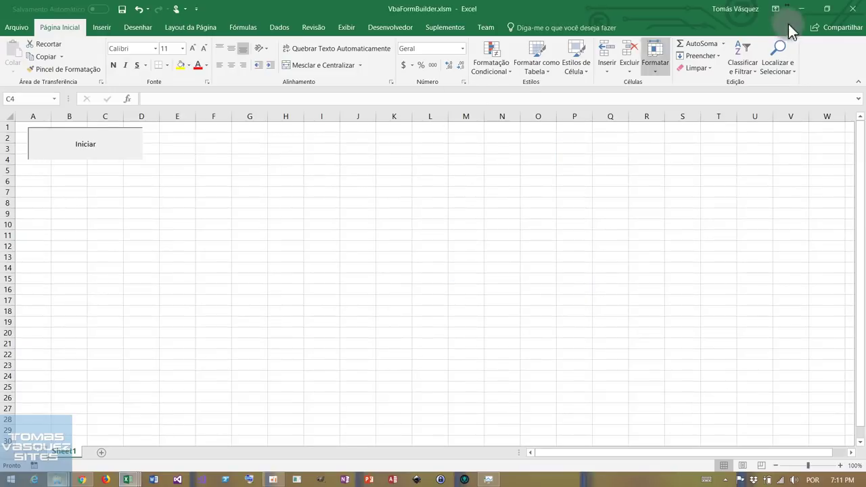
Step: Close the VbaFormBuilder workbook and select the folder-path cell on the Config sheet
left_click(852, 9)
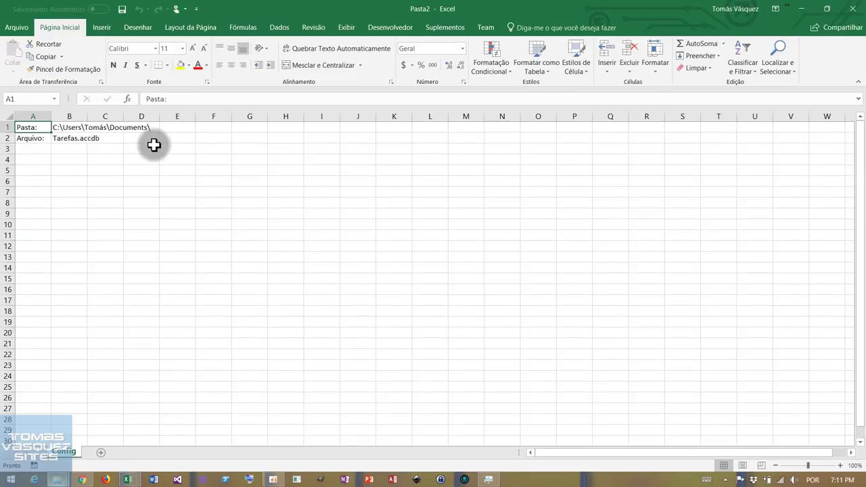
left_click(81, 128)
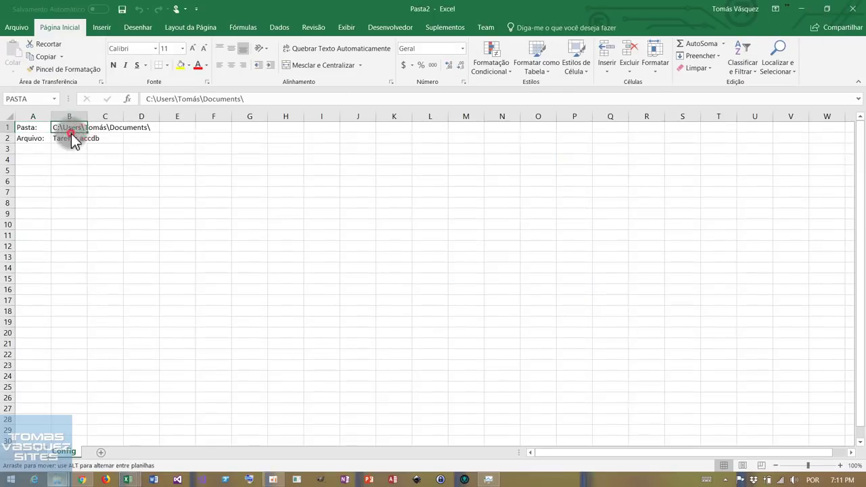
left_click(112, 277)
left_click(155, 180)
Step: Draw a Form Control button on the sheet around D5–E5
left_click(389, 27)
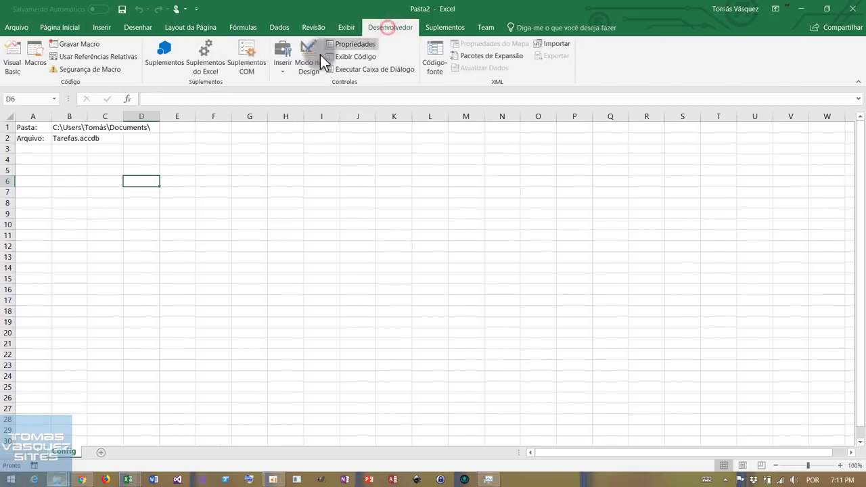
left_click(289, 70)
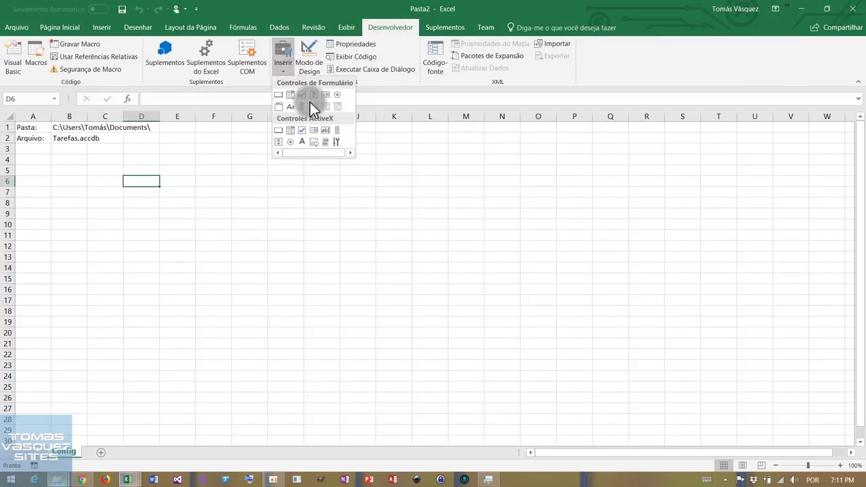
left_click(279, 95)
left_click_drag(143, 157, 185, 159)
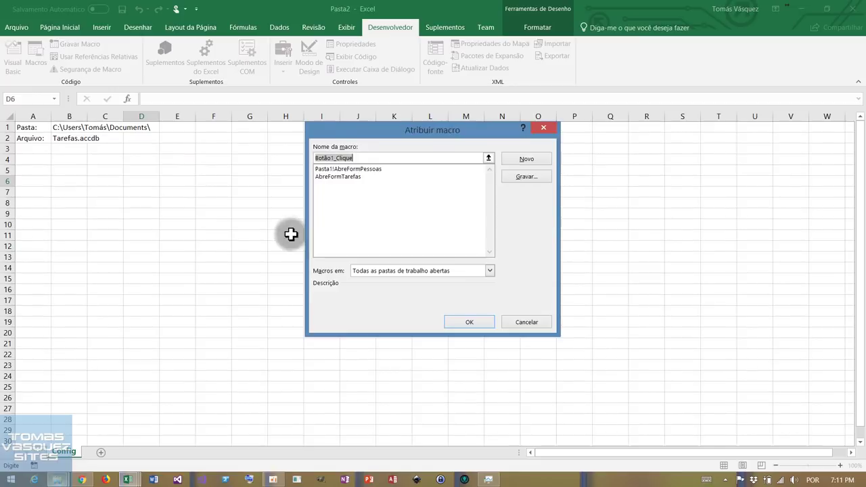
Step: Assign the AbreFormTarefas macro to the button, enlarge it, and run it
left_click(358, 177)
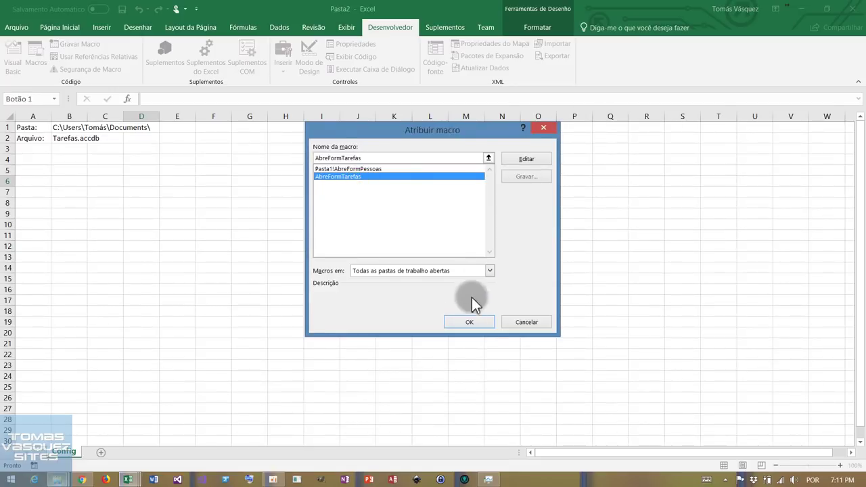
left_click(469, 322)
left_click_drag(213, 176, 296, 214)
left_click(318, 213)
left_click(252, 172)
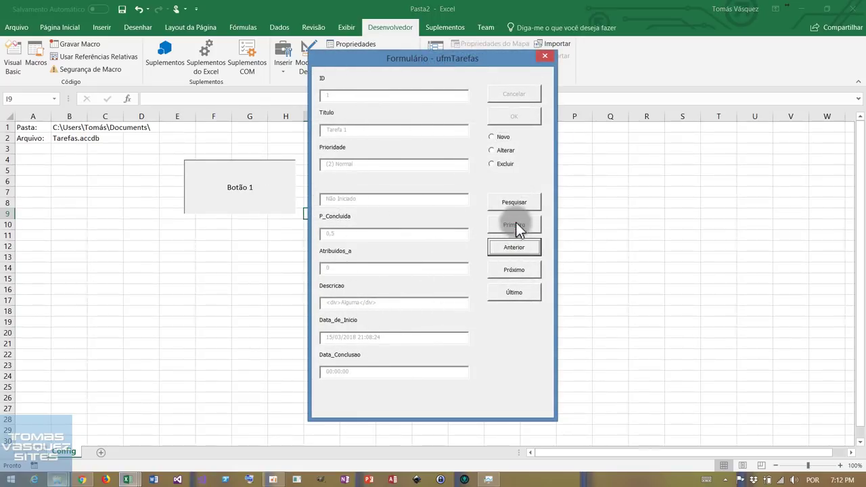
Step: Search for tasks and load Tarefa 1 into the ufmTarefas form
left_click(515, 202)
left_click(381, 73)
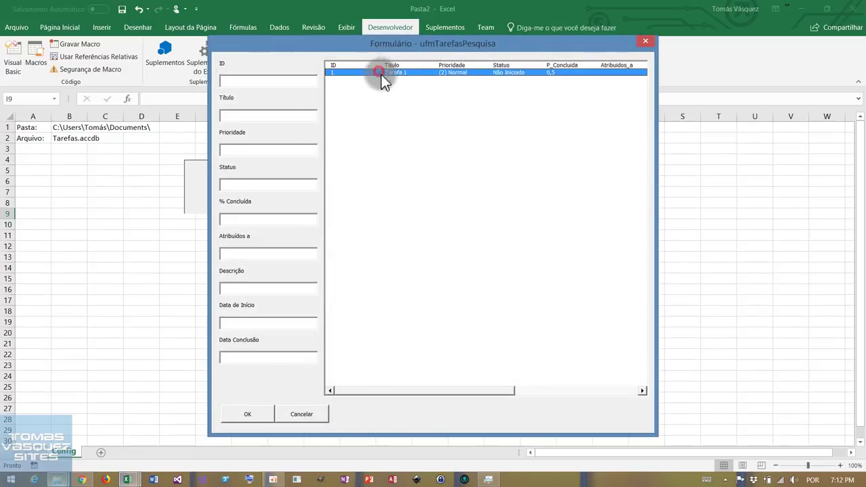
double_click(469, 73)
Step: Test Novo with an empty record save, then Cancelar back to Tarefa 1
left_click(503, 138)
left_click(445, 272)
left_click(517, 117)
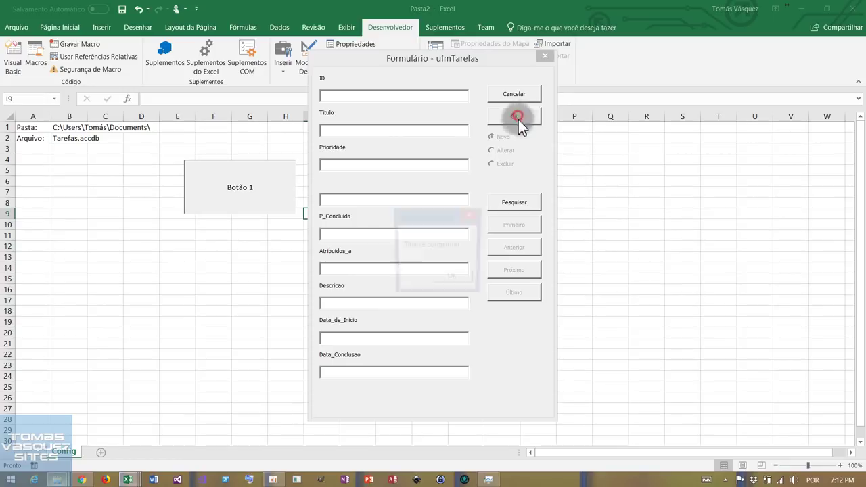
left_click(441, 280)
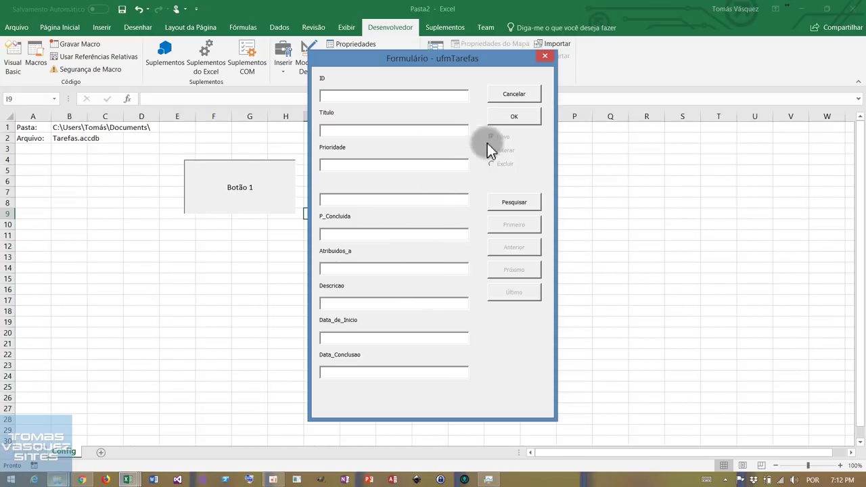
left_click(515, 98)
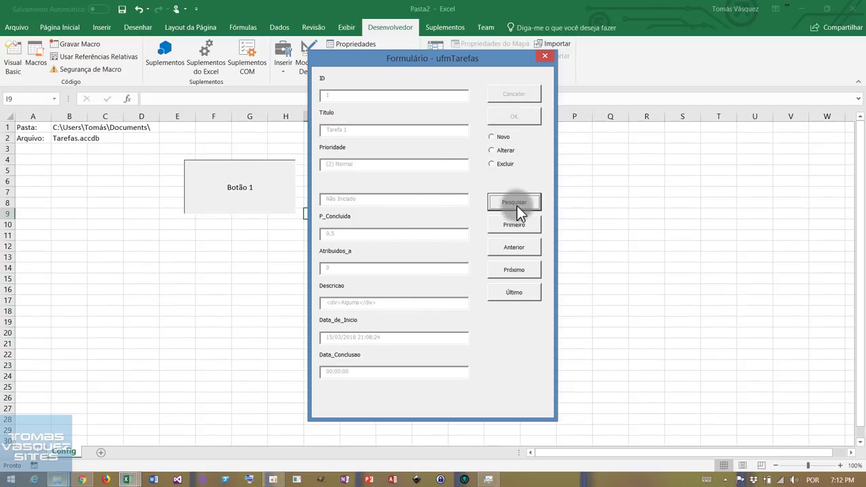
left_click(374, 361)
Step: Choose Alterar, edit the Título to Tarefa 2, and try saving with OK
left_click(513, 150)
left_click(395, 134)
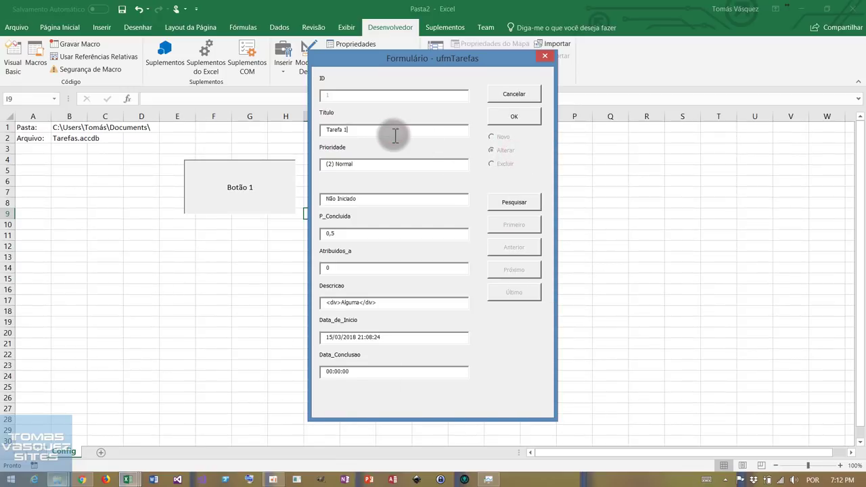
type("2")
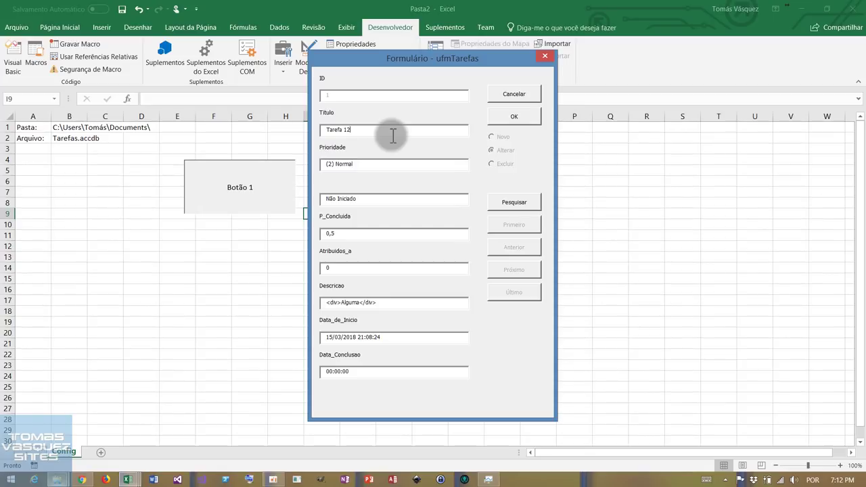
key("BackSpace")
left_click(508, 120)
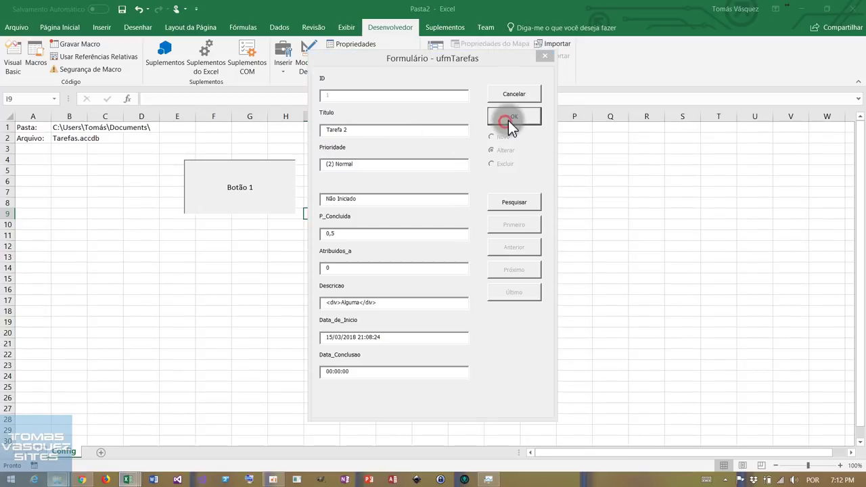
left_click(534, 284)
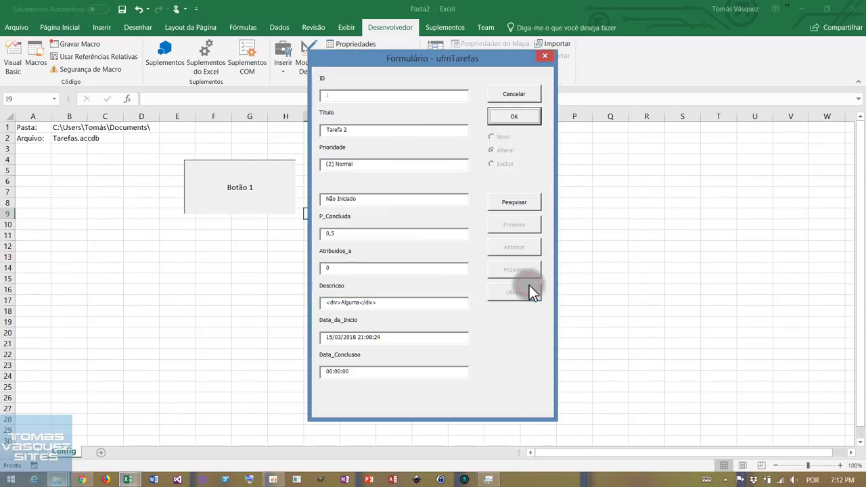
Step: Inspect the P_Concluida, Data_Conclusao, Prioridade and Atribuidos_a values, then close the form
double_click(344, 234)
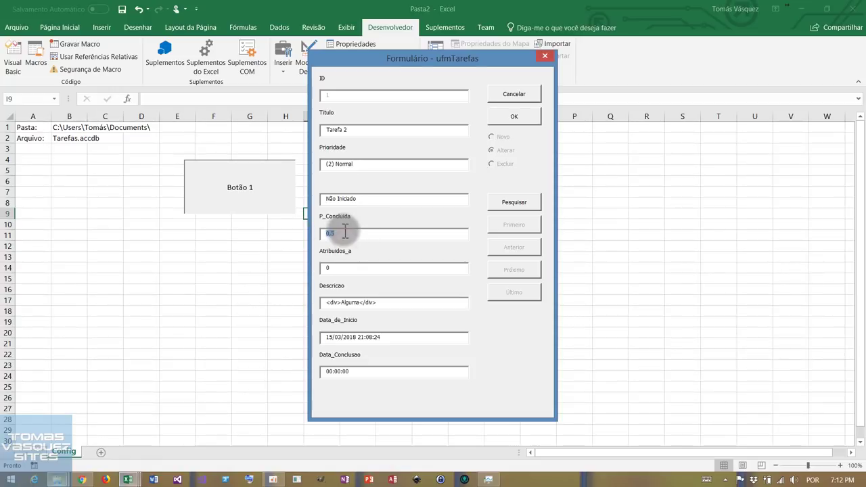
left_click(346, 271)
left_click_drag(373, 373, 329, 377)
left_click_drag(358, 165, 321, 170)
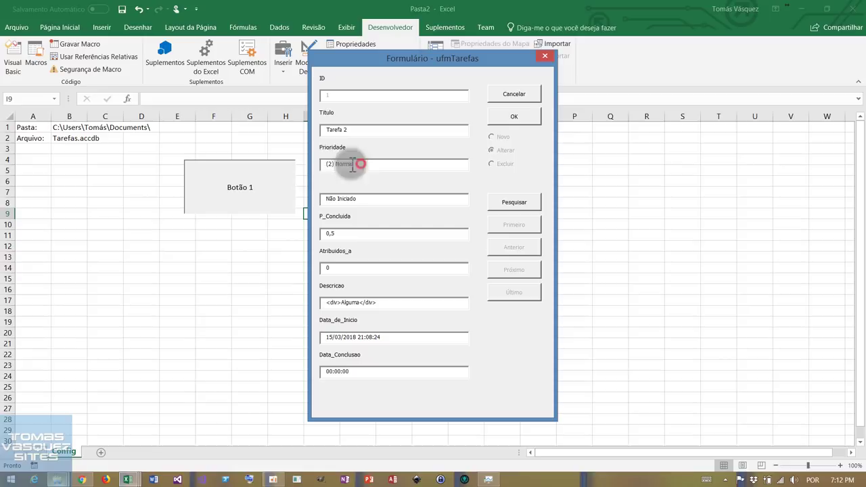
left_click(357, 234)
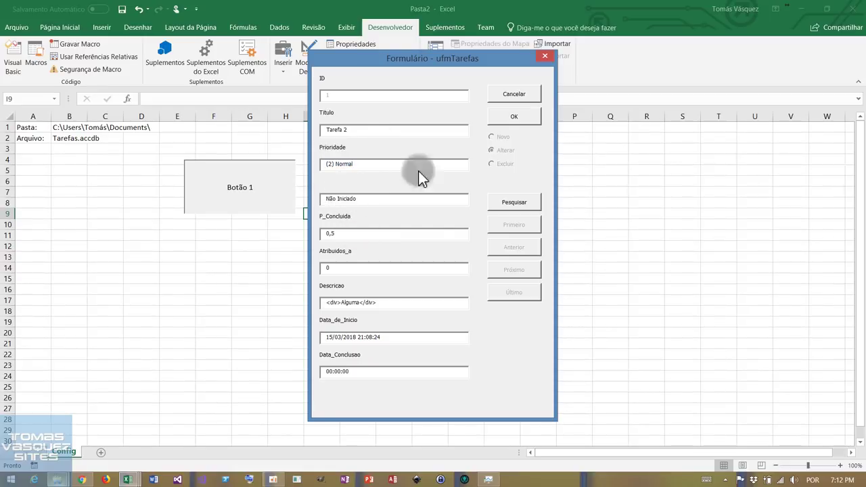
double_click(332, 268)
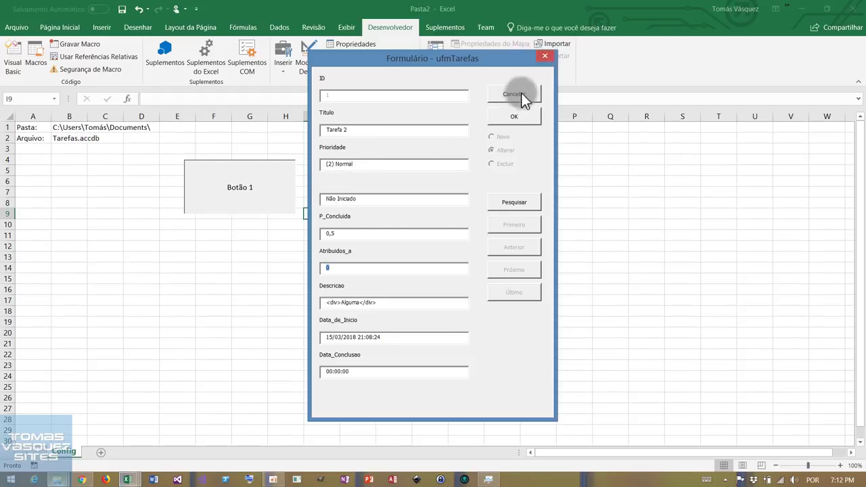
left_click(550, 56)
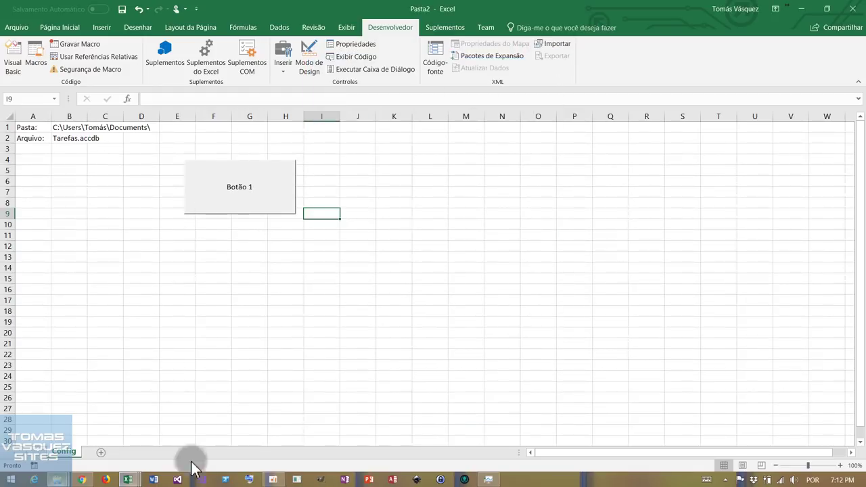
Step: Switch to the C:\Source\Repos\VbaFormBuilder Explorer window and open VbaFormBuilder.xlsm
mouse_move(116, 482)
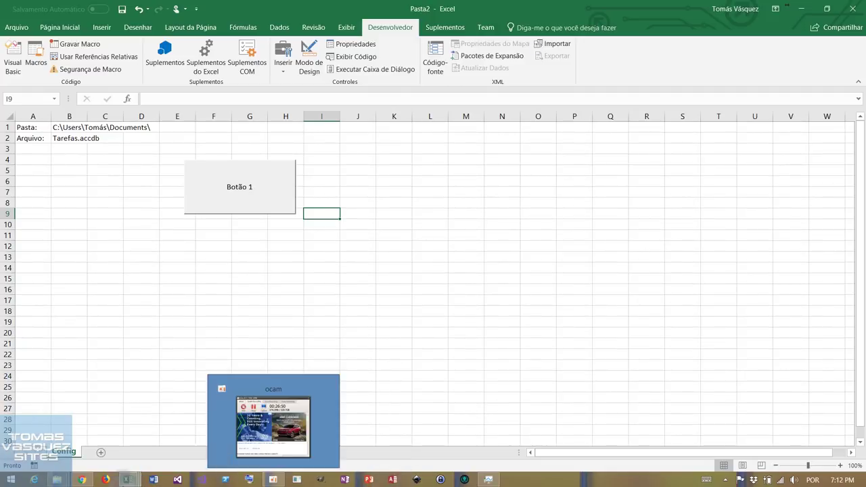
left_click(121, 482)
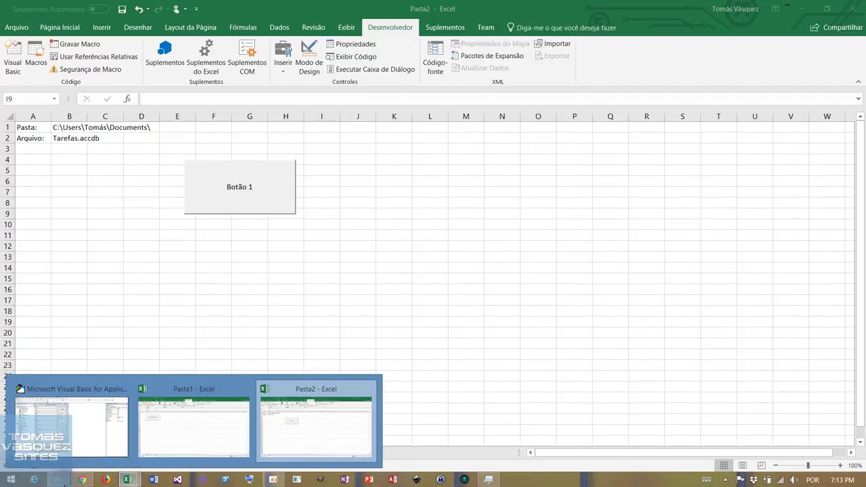
mouse_move(57, 480)
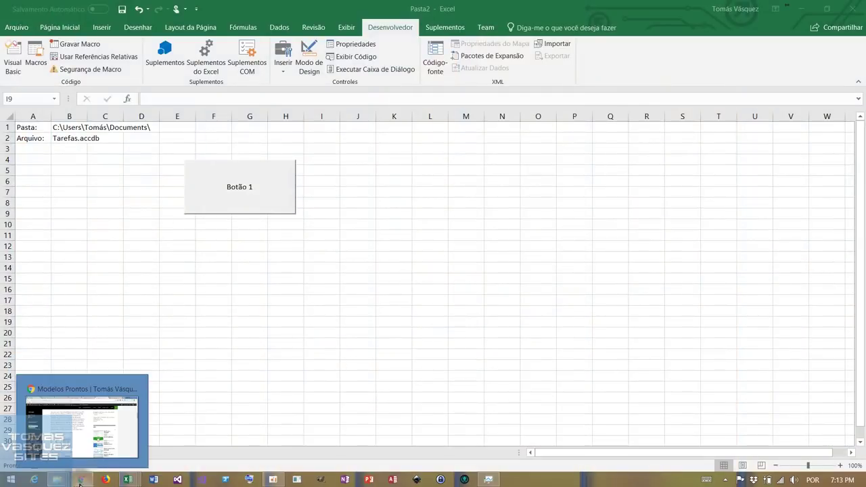
left_click(71, 427)
double_click(333, 270)
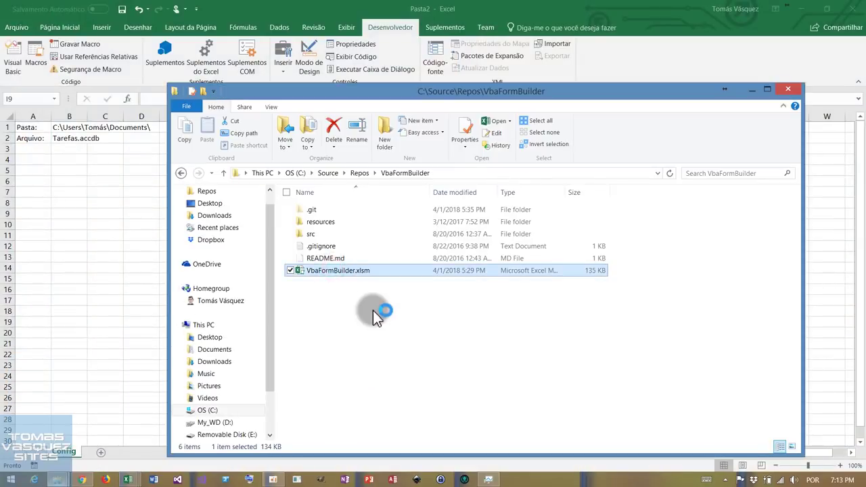
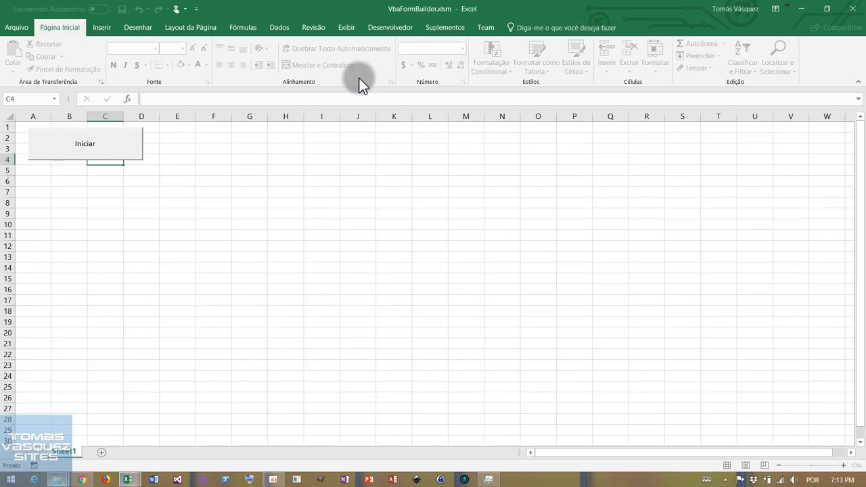
Step: Launch the form builder, load Tarefas.accdb and choose the Tarefas table
left_click(114, 151)
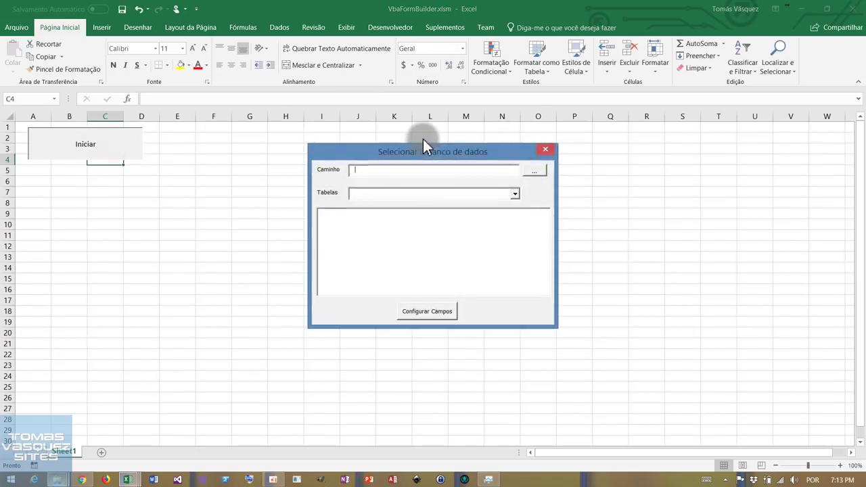
left_click(542, 171)
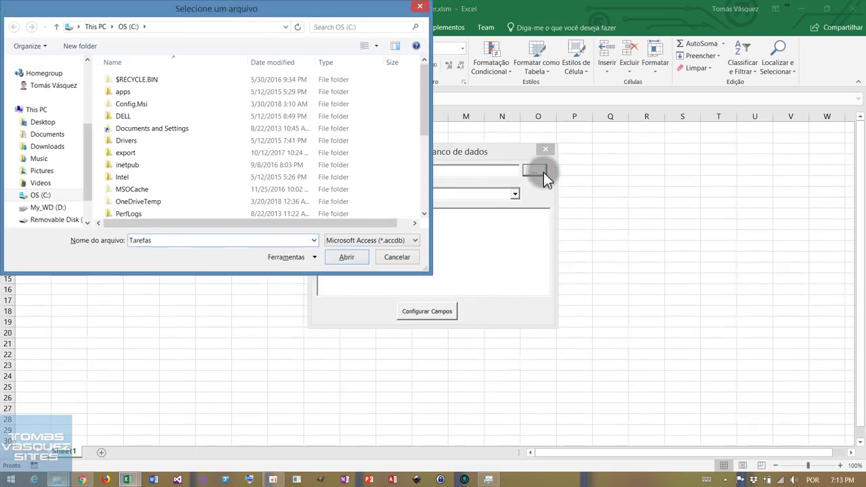
key("Return")
left_click(515, 195)
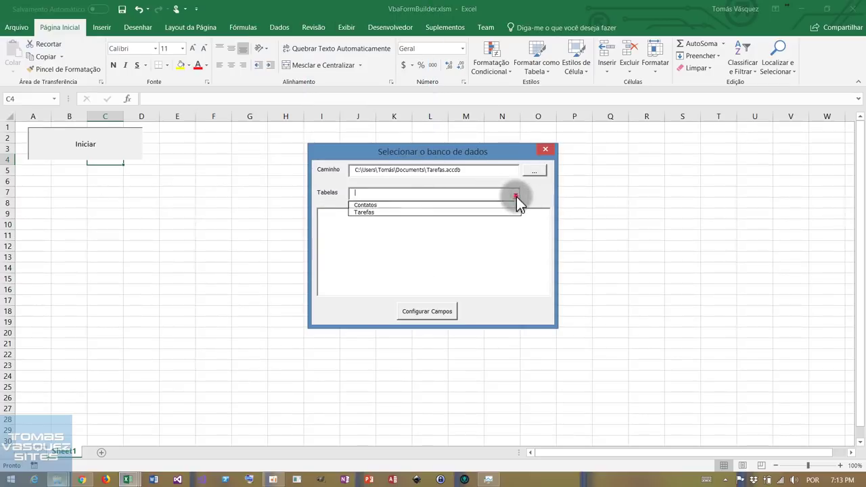
left_click(415, 211)
Step: Review the Tarefas table's field grid, starting at Data_de_Inicio, then close the selection form
left_click(394, 271)
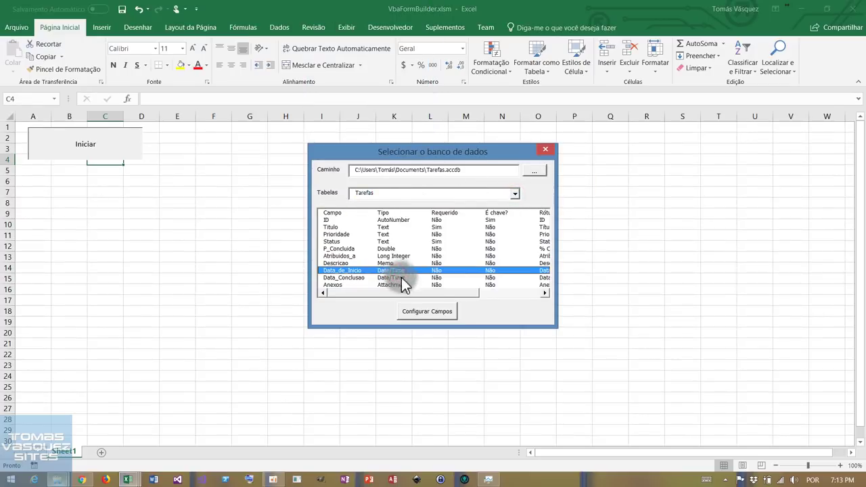
left_click_drag(455, 295, 500, 295)
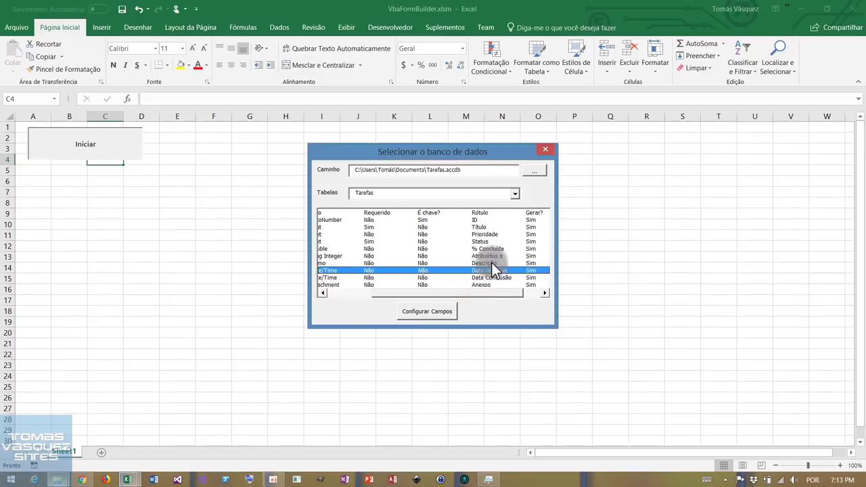
left_click_drag(491, 263, 490, 249)
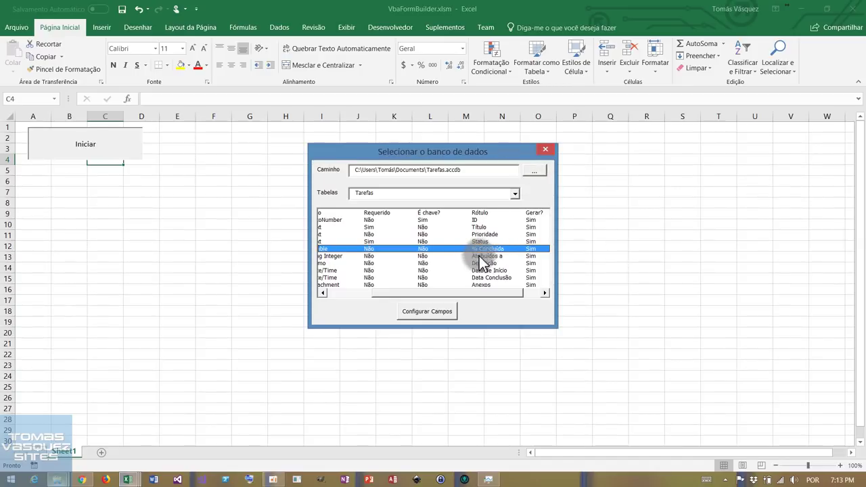
left_click_drag(437, 292, 373, 290)
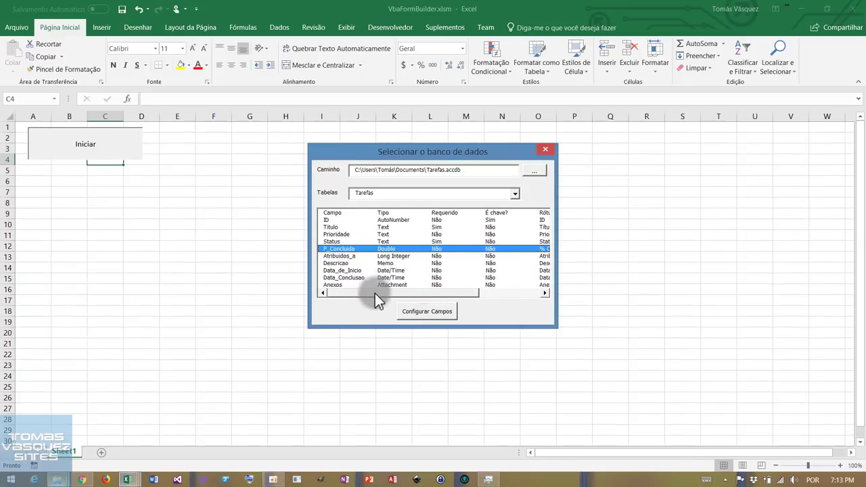
left_click_drag(376, 292, 456, 292)
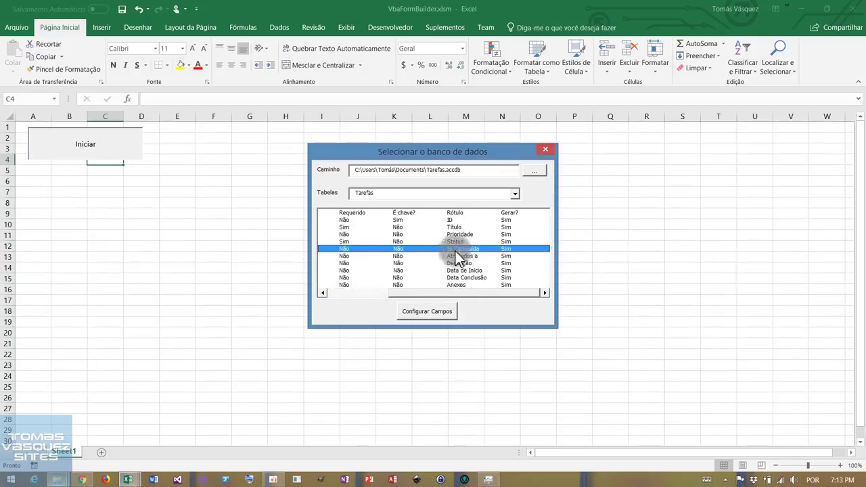
left_click(546, 151)
Step: Switch from Excel to the browser's VbaFormBuilder GitHub repository tab
mouse_move(93, 480)
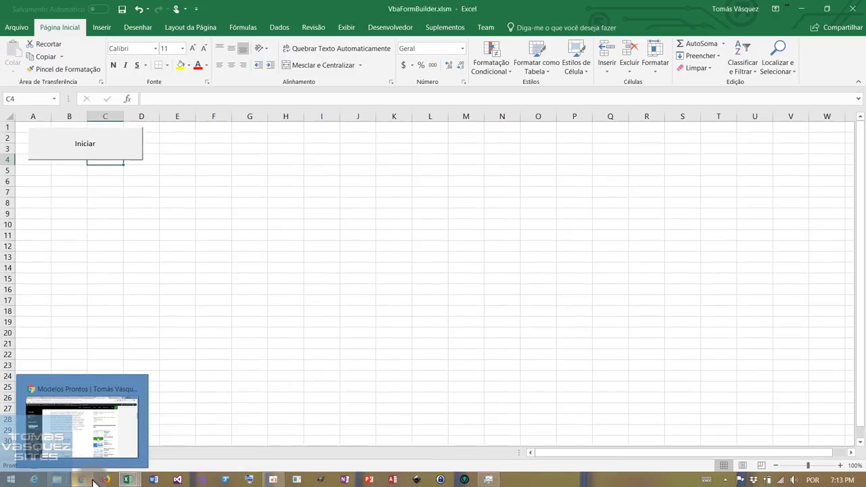
left_click(378, 233)
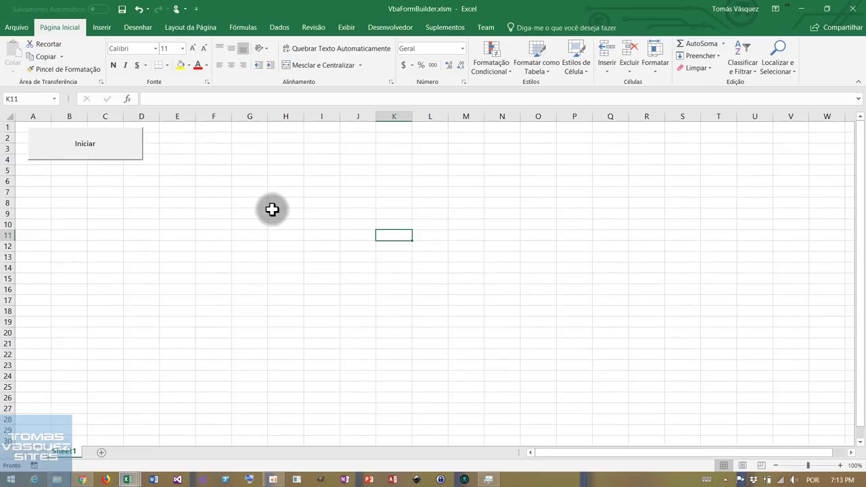
left_click(81, 480)
left_click(158, 8)
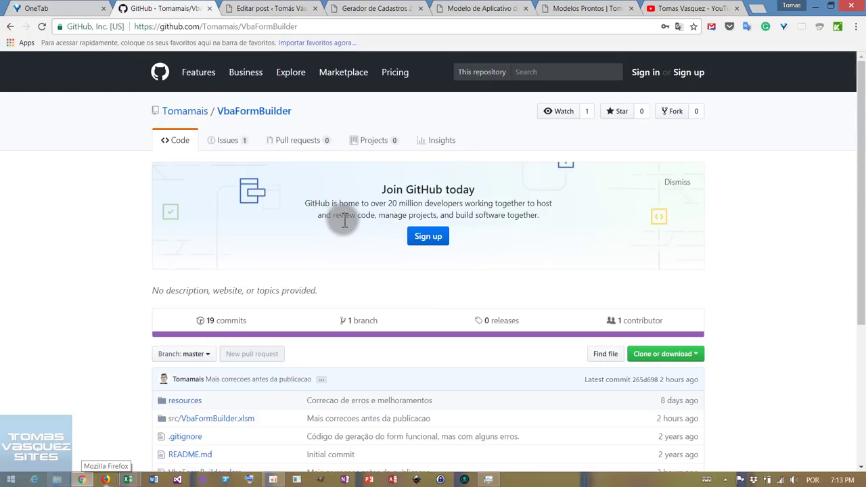
Step: Skim the repository page, then go to its Issues list with one open issue
scroll(345, 219, "down", 5)
scroll(396, 226, "up", 5)
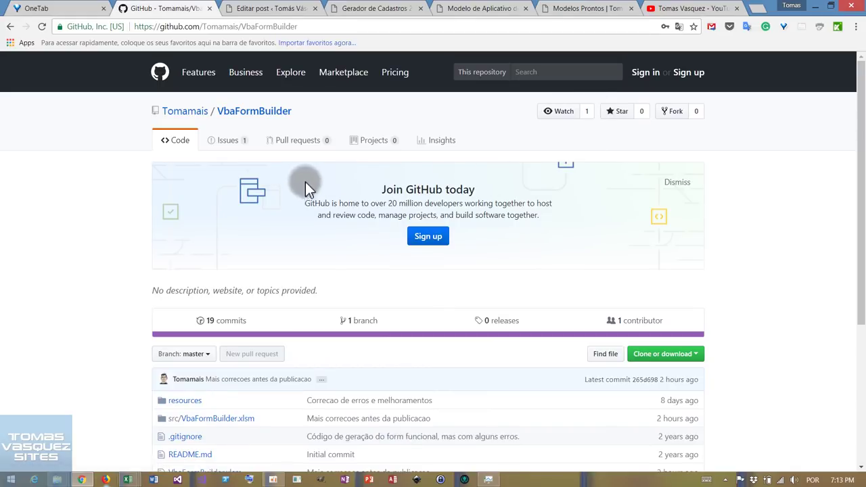
left_click(227, 143)
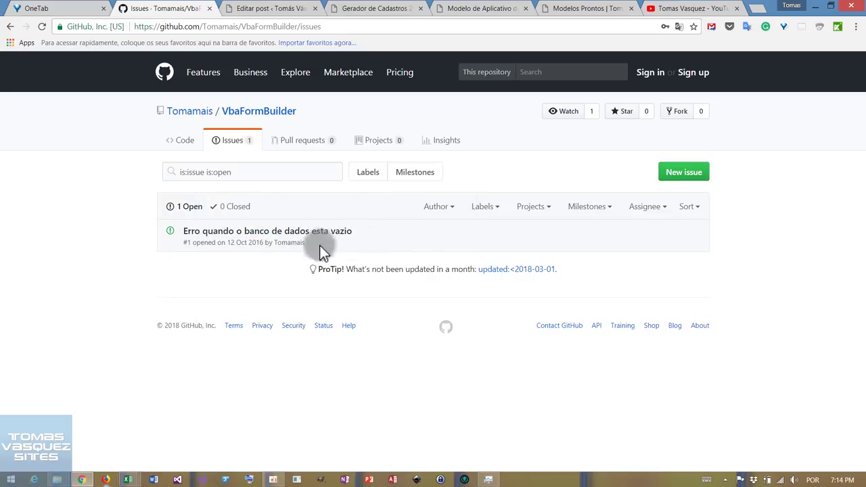
Step: Highlight the open issue's date, 12 Oct 2016, and its title 'Erro quando o banco de dados esta vazio'
left_click_drag(226, 242, 263, 244)
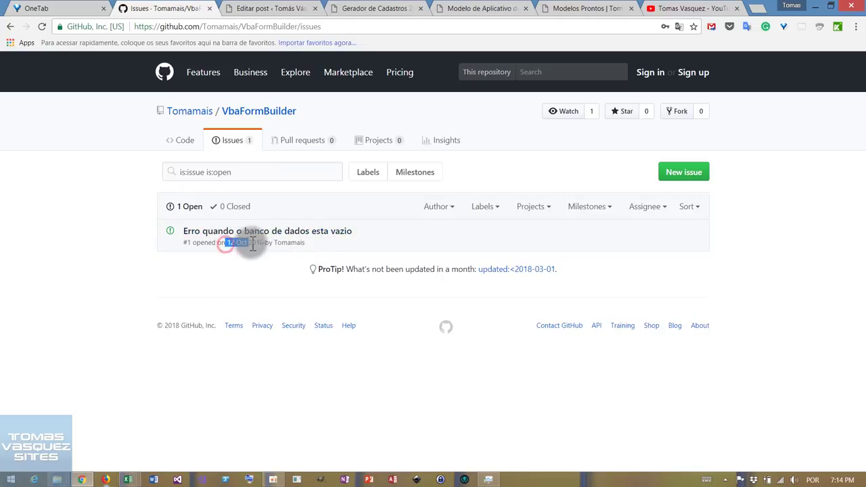
left_click(369, 231)
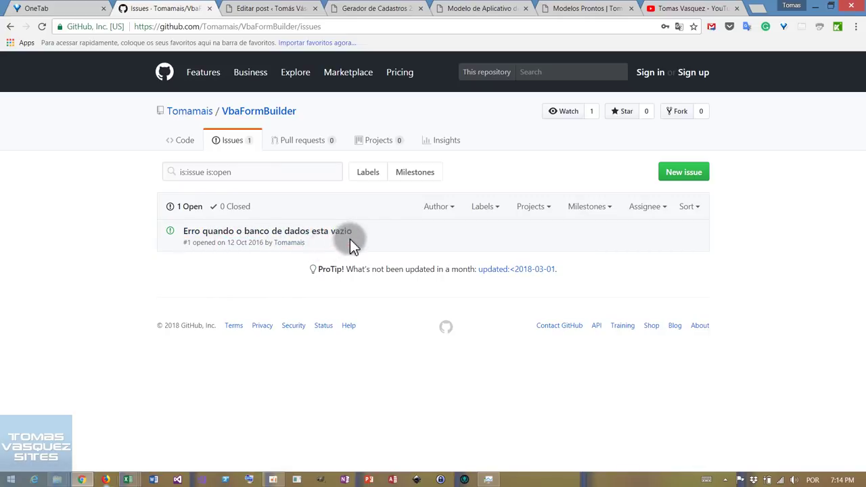
left_click_drag(242, 237, 172, 229)
left_click(213, 278)
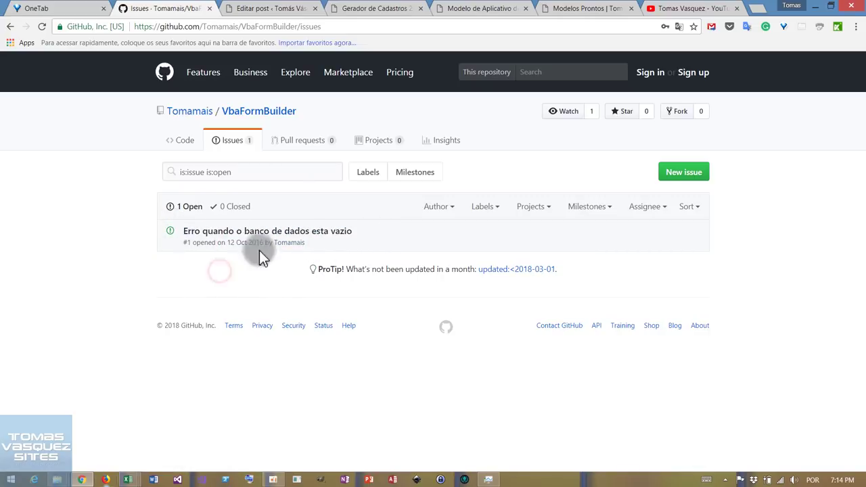
left_click_drag(388, 233, 180, 232)
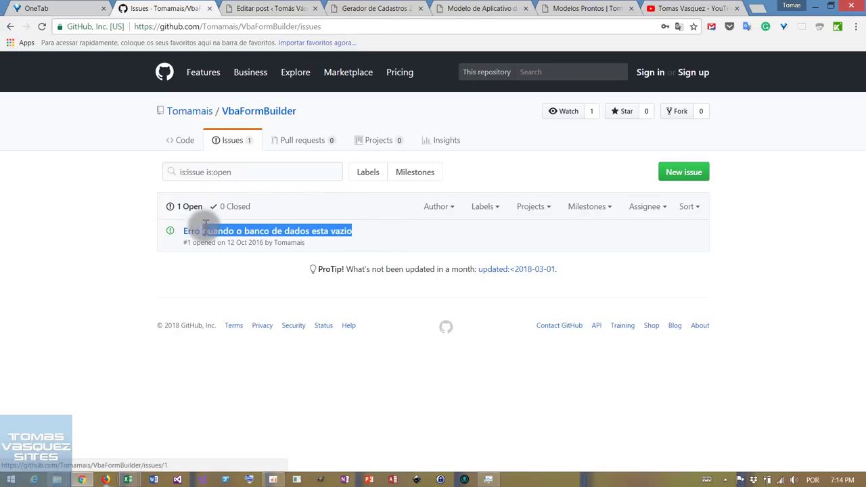
left_click(391, 248)
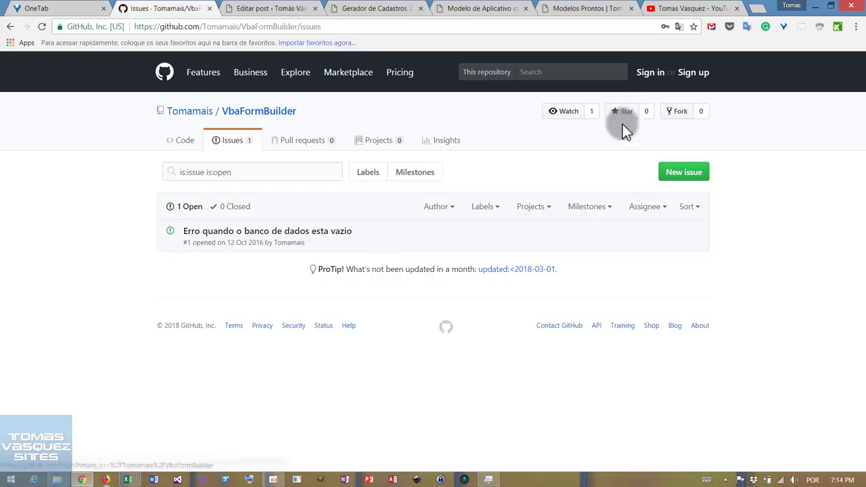
Step: Try New issue, dismiss the sign-up prompt, return to the Code page, then back to Excel
left_click(685, 173)
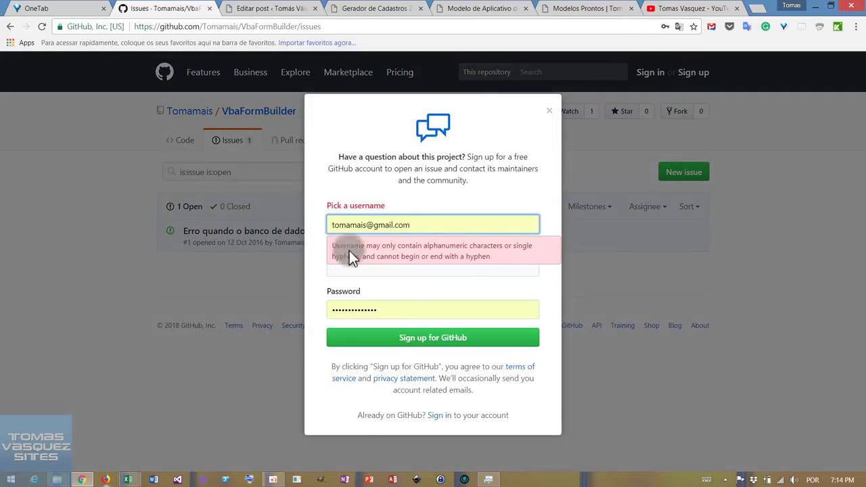
left_click(549, 111)
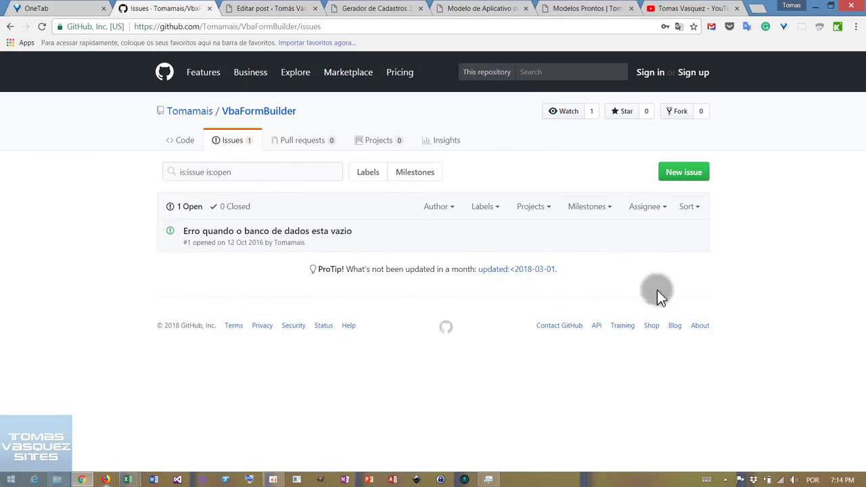
left_click(182, 141)
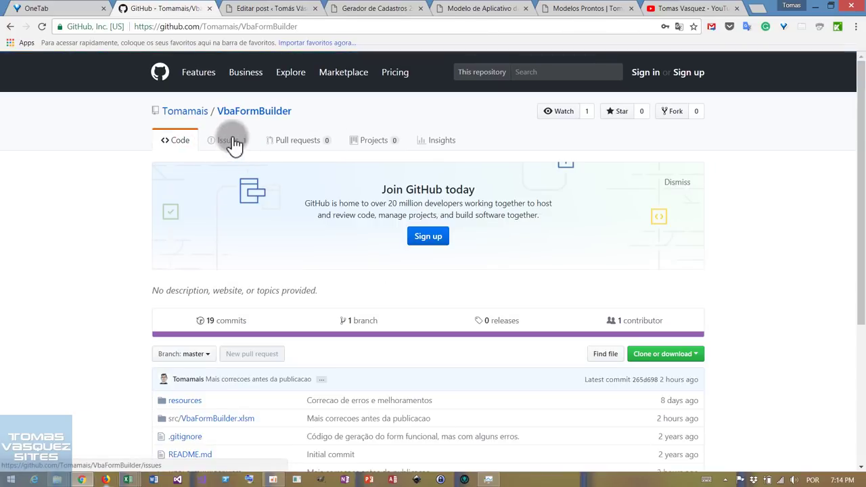
scroll(468, 282, "down", 5)
scroll(563, 338, "up", 3)
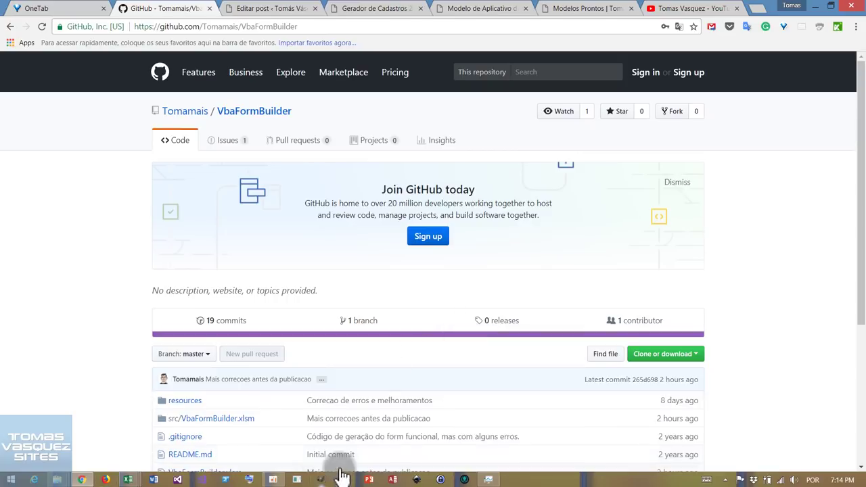
left_click(127, 479)
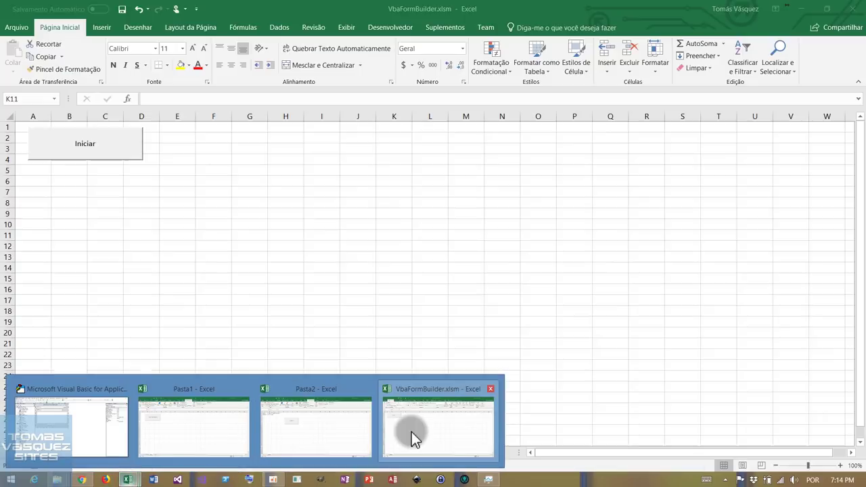
Step: Bring up the VBA editor with the ufmTarefas form and move the toolbox off it
left_click(411, 431)
left_click(228, 171)
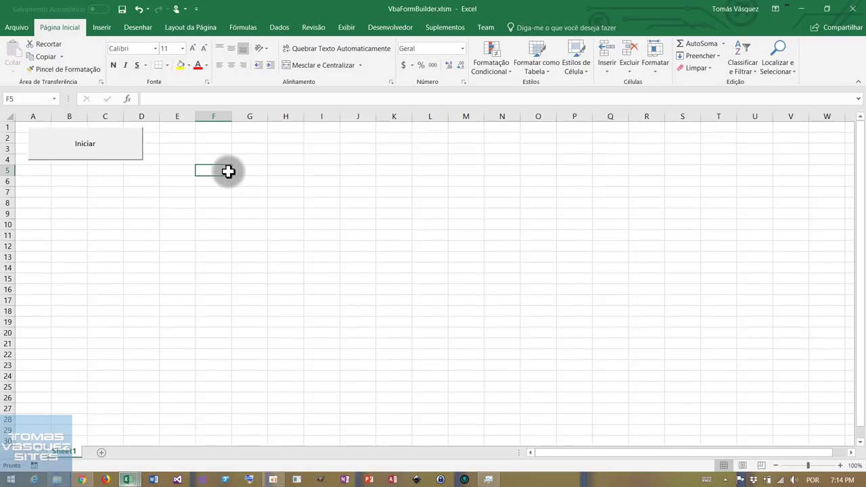
mouse_move(127, 480)
left_click(195, 433)
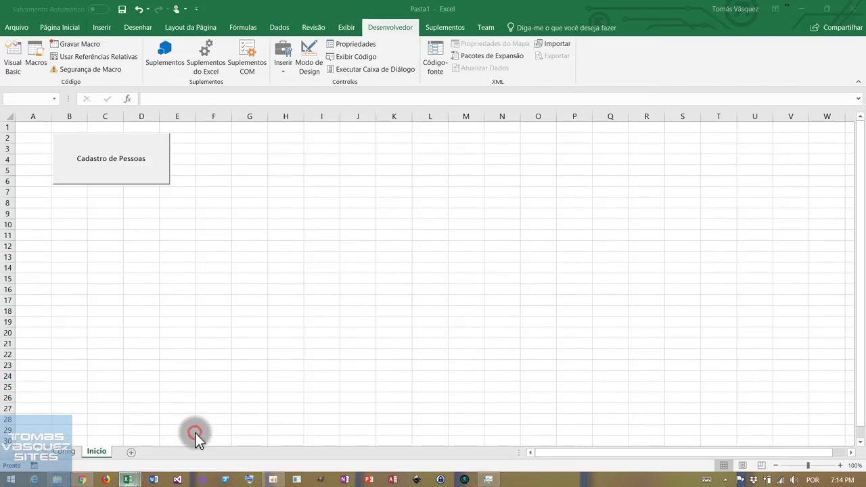
left_click(67, 419)
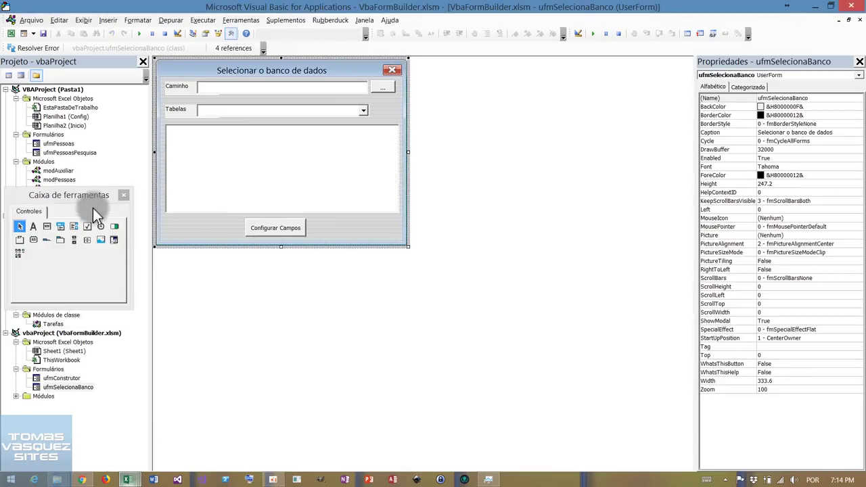
left_click_drag(75, 197, 377, 269)
Step: Switch briefly to the VbaFormBuilder and Pasta1 workbooks, then back to the VBA editor
mouse_move(127, 480)
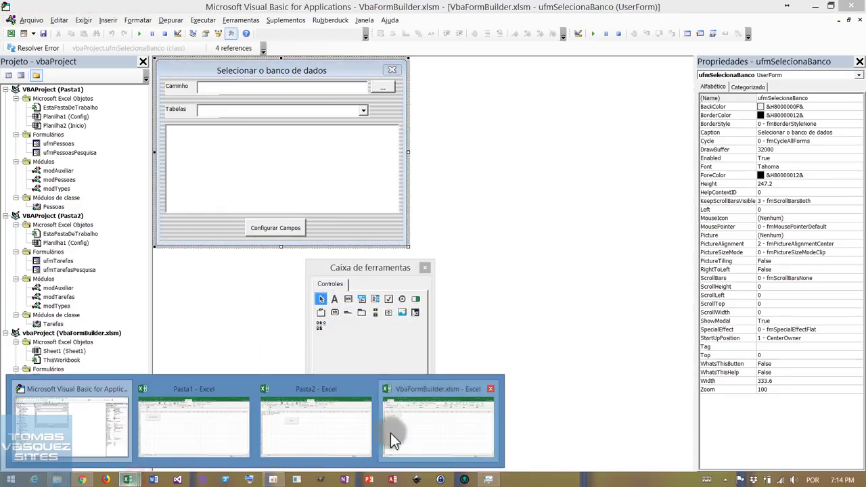
left_click(419, 423)
left_click(801, 9)
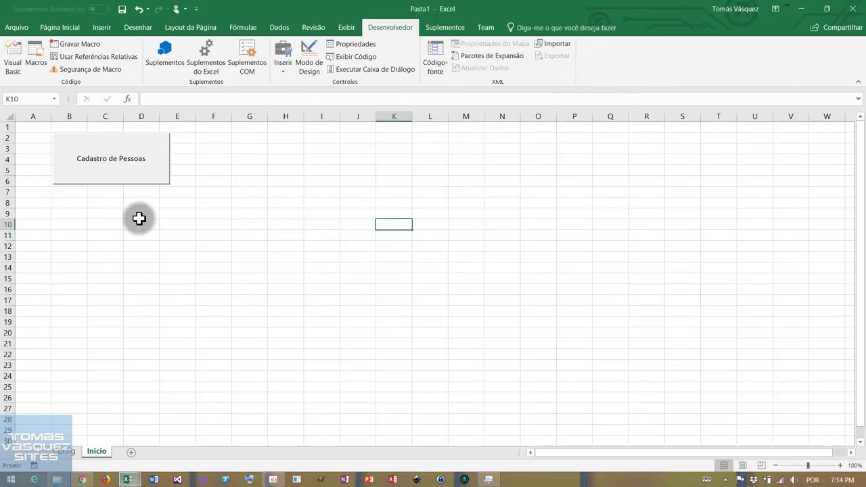
mouse_move(127, 480)
left_click(93, 443)
Step: Select the P_Concluida label on ufmTarefas and move the toolbox away from the form
left_click(433, 192)
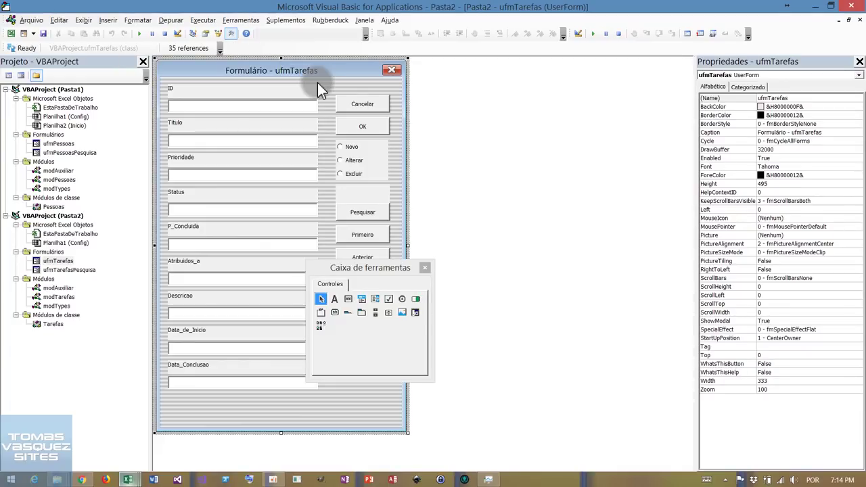
left_click(210, 230)
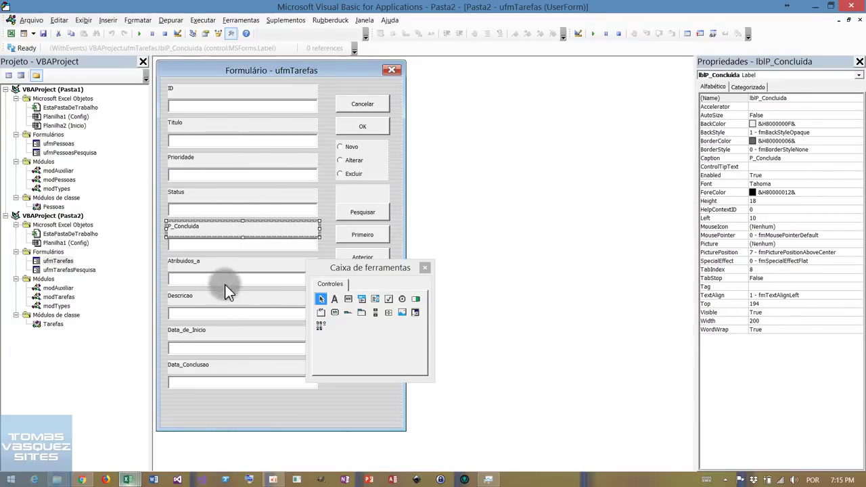
left_click_drag(363, 269, 486, 259)
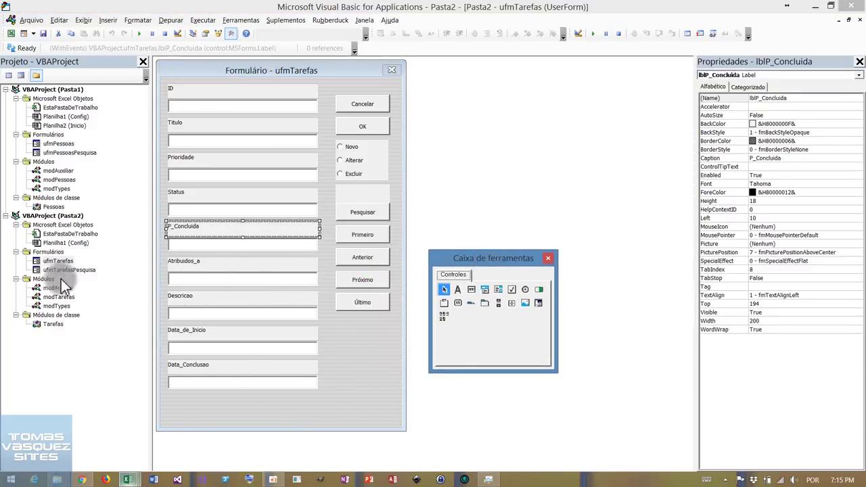
Step: Open ufmPessoas and ufmPessoasPesquisa in the designer, ending on ufmPessoas, then switch to the browser
double_click(58, 143)
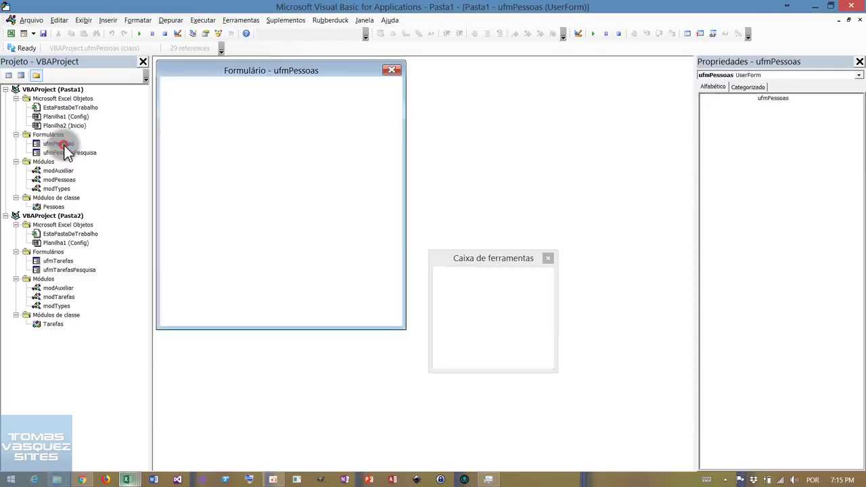
double_click(65, 152)
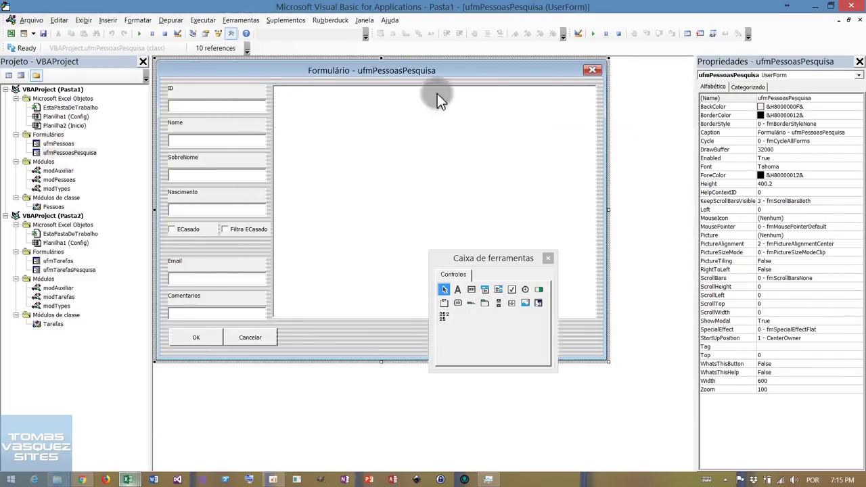
double_click(59, 143)
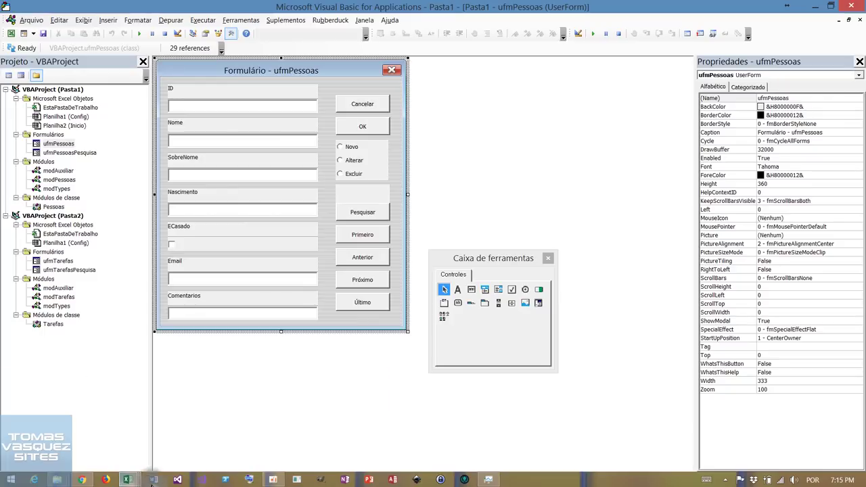
left_click(81, 479)
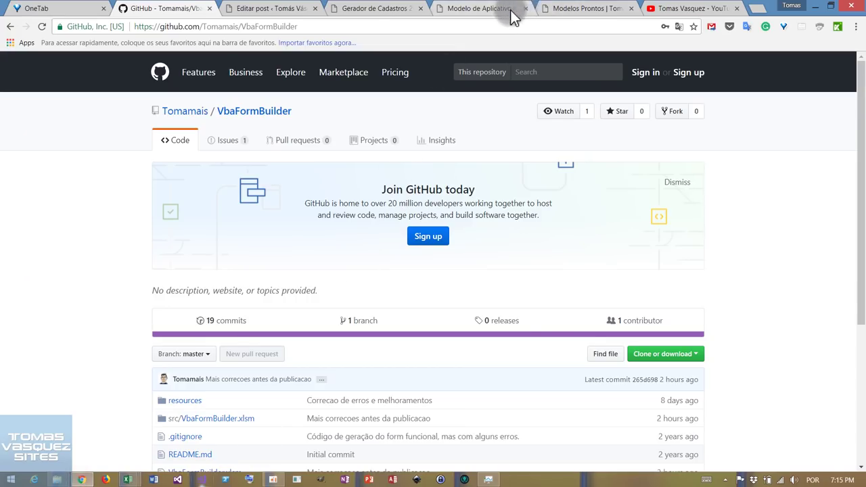
Step: View the enlarged Figura 2 image in the Modelos Prontos article, then return to the VBA editor
left_click(549, 9)
scroll(339, 265, "down", 4)
scroll(335, 226, "up", 3)
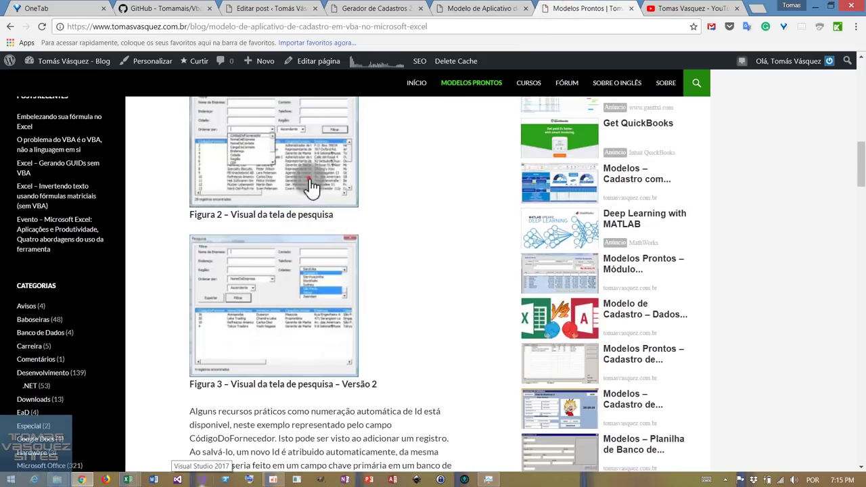
left_click(309, 184)
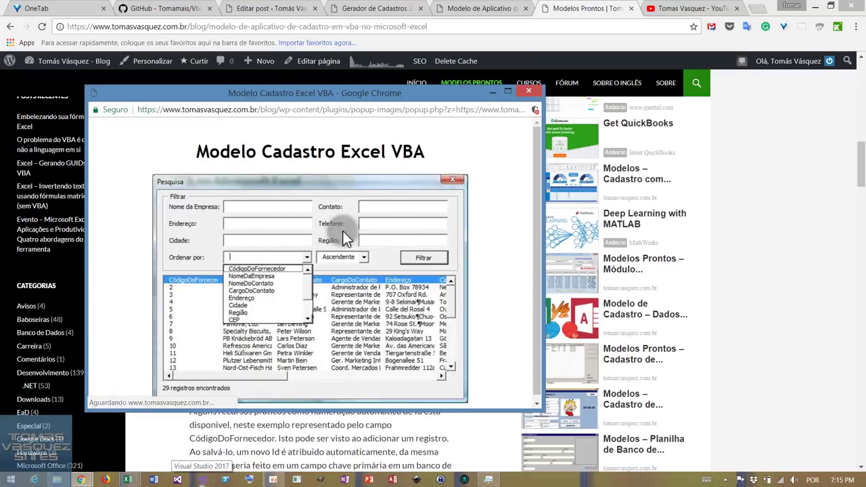
left_click(529, 91)
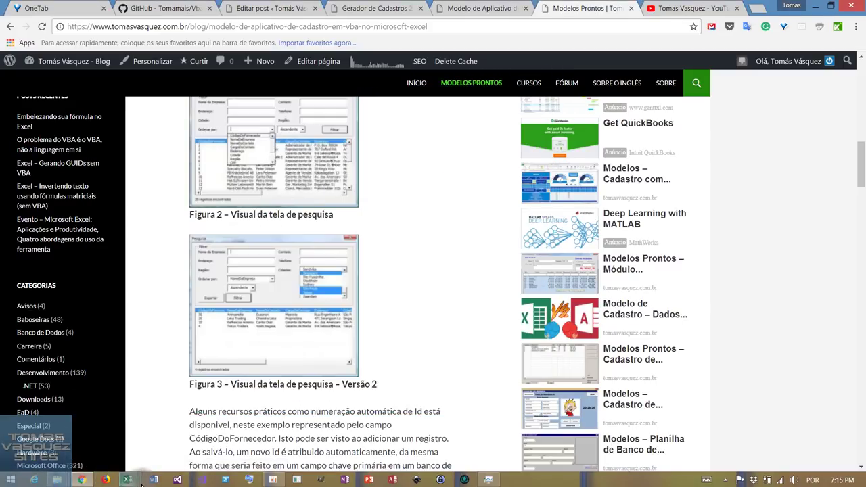
mouse_move(127, 479)
left_click(101, 426)
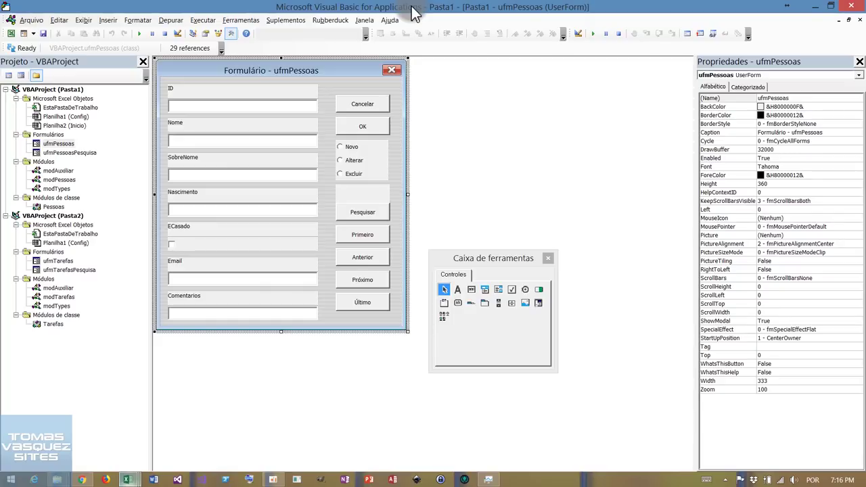
Step: Focus the ufmPessoas form with its Novo, Alterar, Excluir and navigation buttons in the designer
left_click(348, 146)
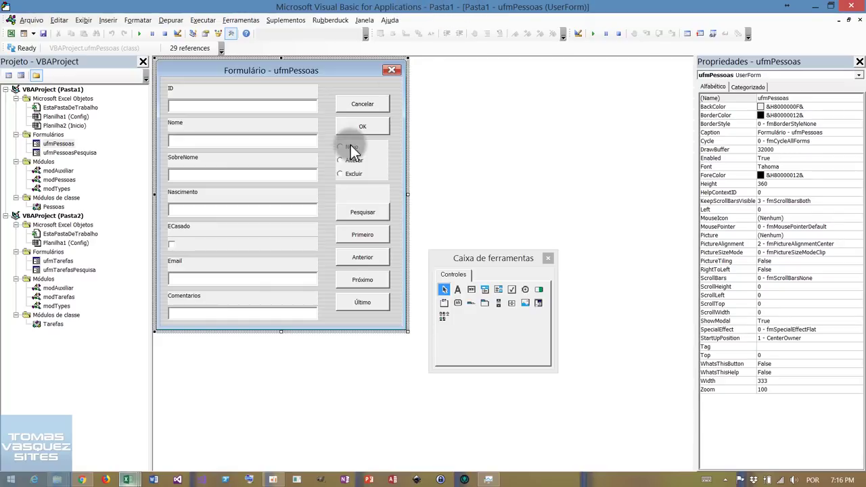
Step: Switch to the VbaFormBuilder GitHub tab and scroll through its file list and README
left_click(81, 480)
left_click(178, 11)
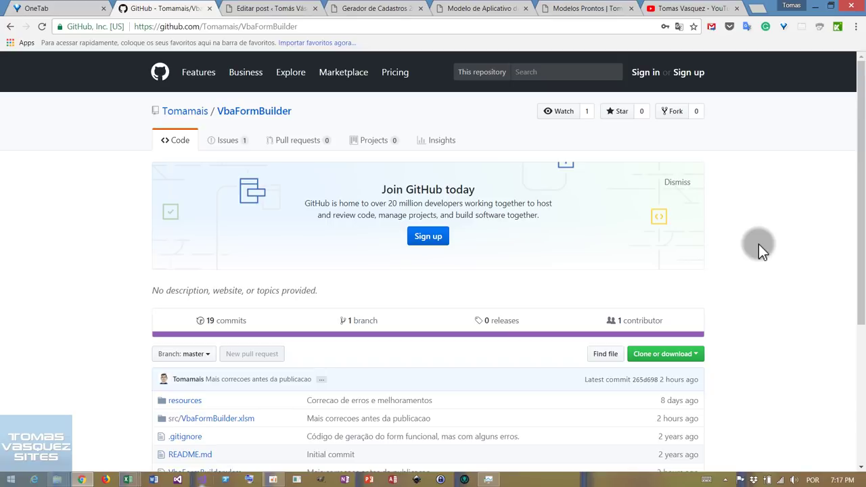
scroll(741, 318, "down", 3)
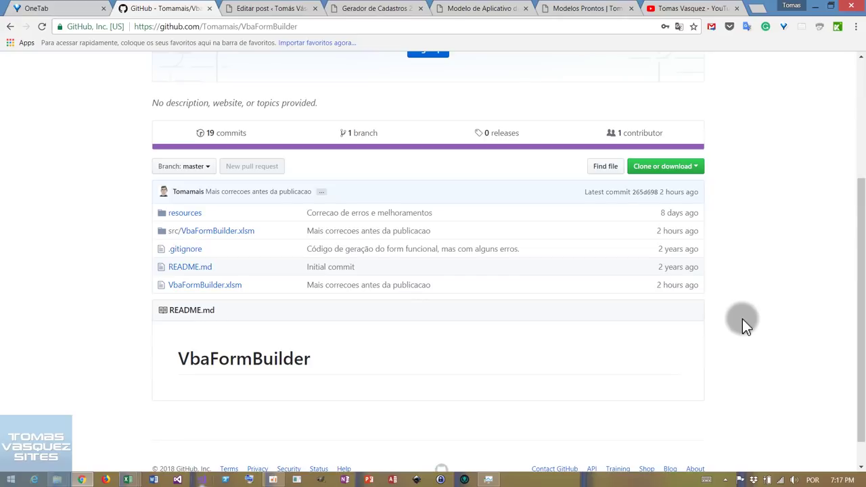
scroll(735, 325, "up", 3)
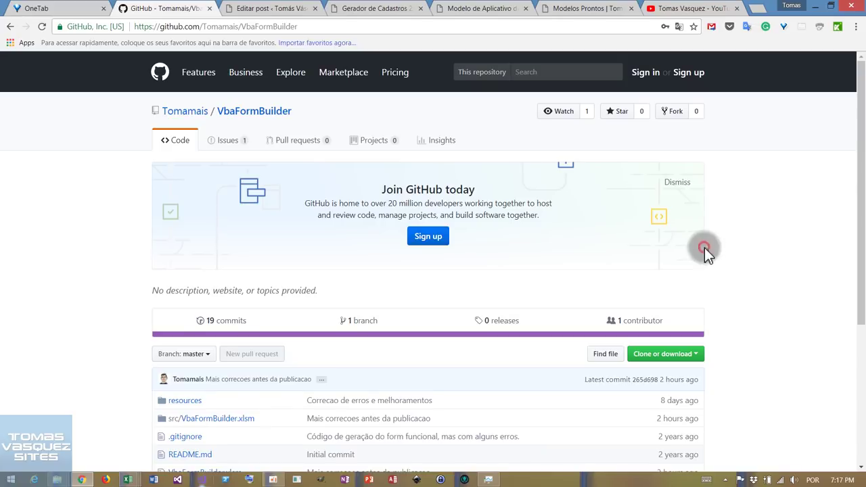
scroll(717, 257, "down", 3)
scroll(727, 307, "up", 2)
scroll(732, 325, "up", 2)
scroll(733, 325, "down", 3)
scroll(734, 325, "up", 3)
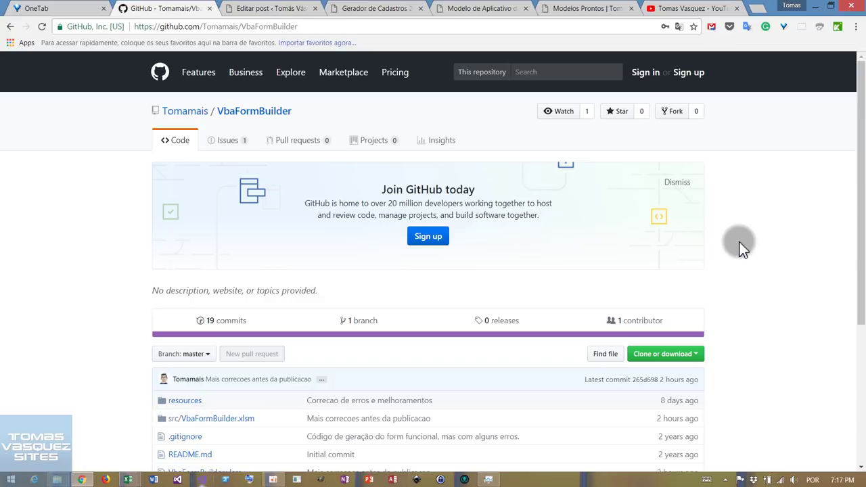
scroll(738, 243, "down", 3)
scroll(737, 243, "up", 3)
Step: Bring the VBA editor forward and open the Pessoas class module code
mouse_move(132, 482)
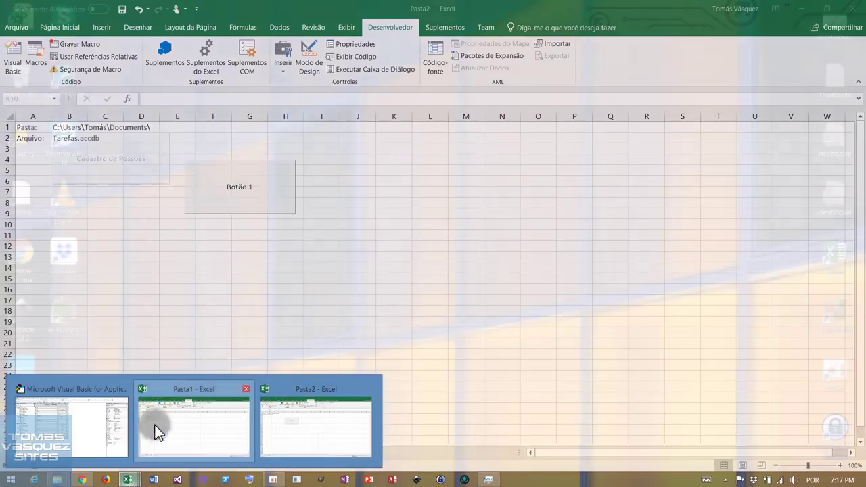
left_click(127, 428)
double_click(57, 205)
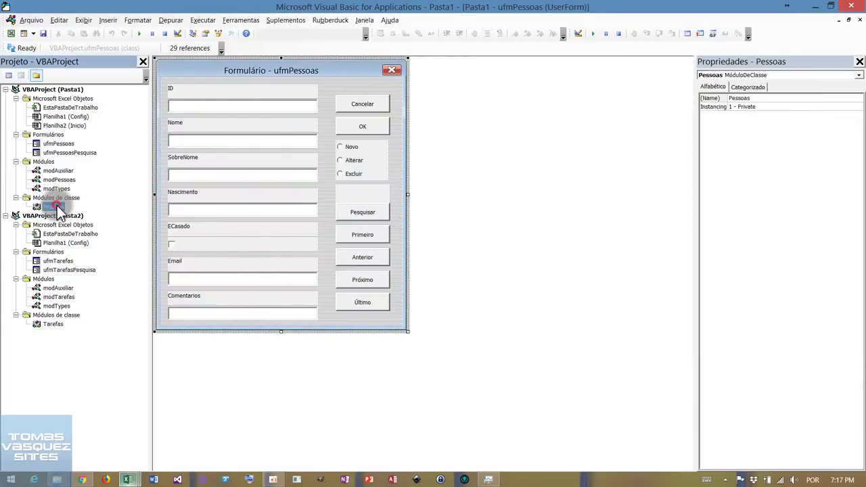
left_click(271, 203)
Step: Scroll up through the Pessoas property procedures, then open the ufmPessoasPesquisa form designer
scroll(273, 209, "up", 5)
scroll(272, 208, "up", 5)
scroll(274, 209, "up", 5)
scroll(276, 211, "up", 5)
scroll(276, 210, "up", 10)
scroll(270, 203, "up", 2)
scroll(251, 155, "up", 4)
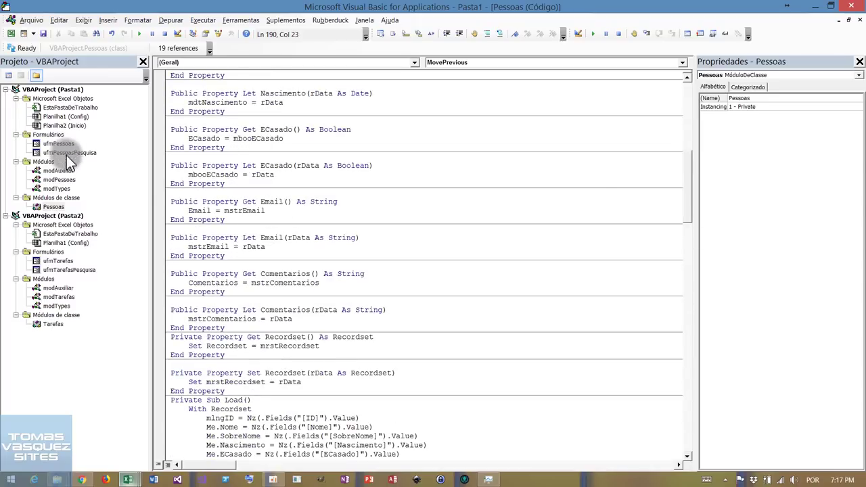
double_click(67, 153)
Step: Reopen the ufmPessoas form in the designer from the Project Explorer
double_click(68, 144)
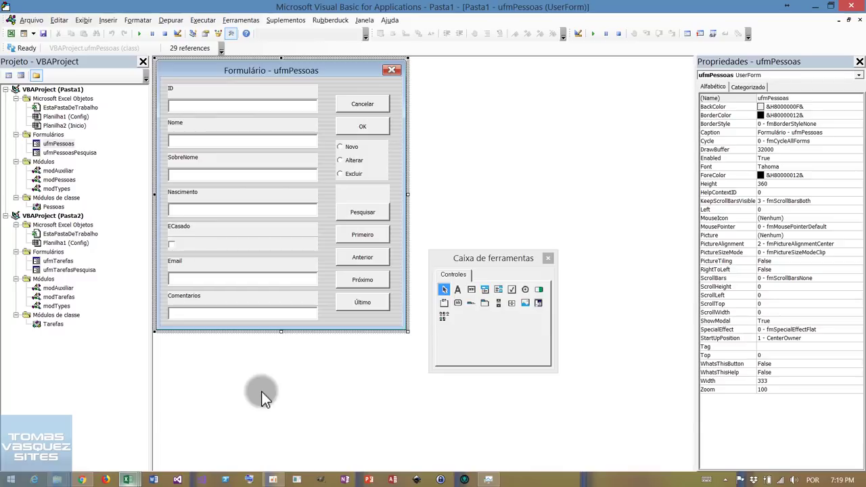
Step: Switch to Chrome, going from the VbaFormBuilder GitHub repository to the Gerador de Cadastros post tab
left_click(81, 479)
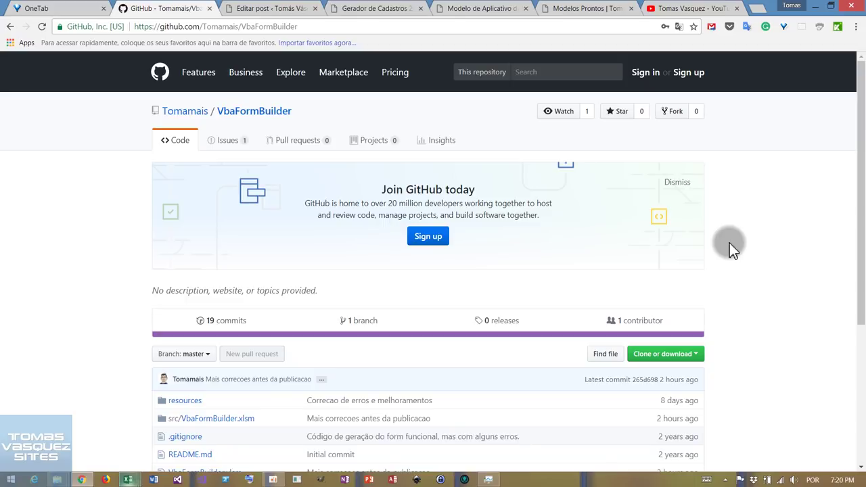
left_click(372, 8)
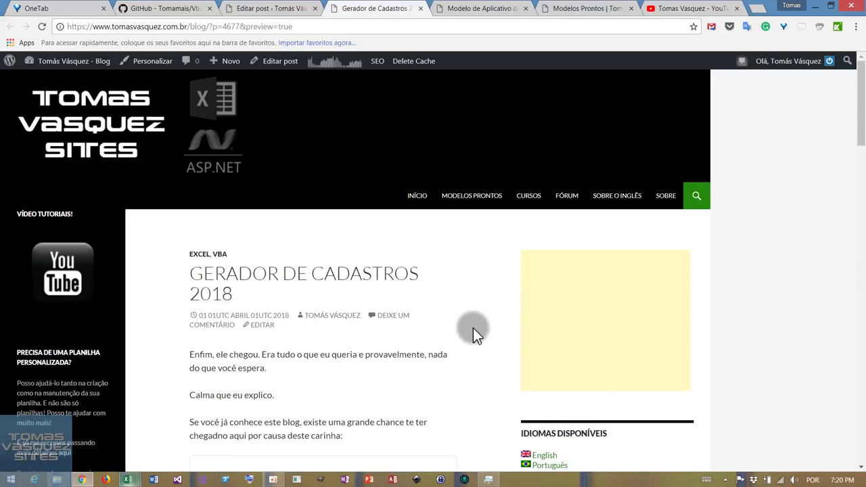
Step: Scroll through the 'Gerador de Cadastros 2018' post and return to its title
scroll(473, 328, "down", 5)
scroll(473, 328, "down", 3)
scroll(473, 328, "up", 10)
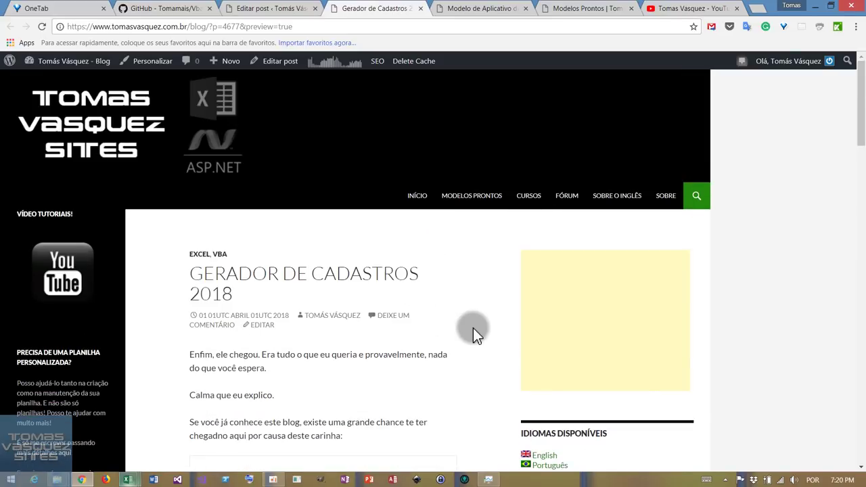